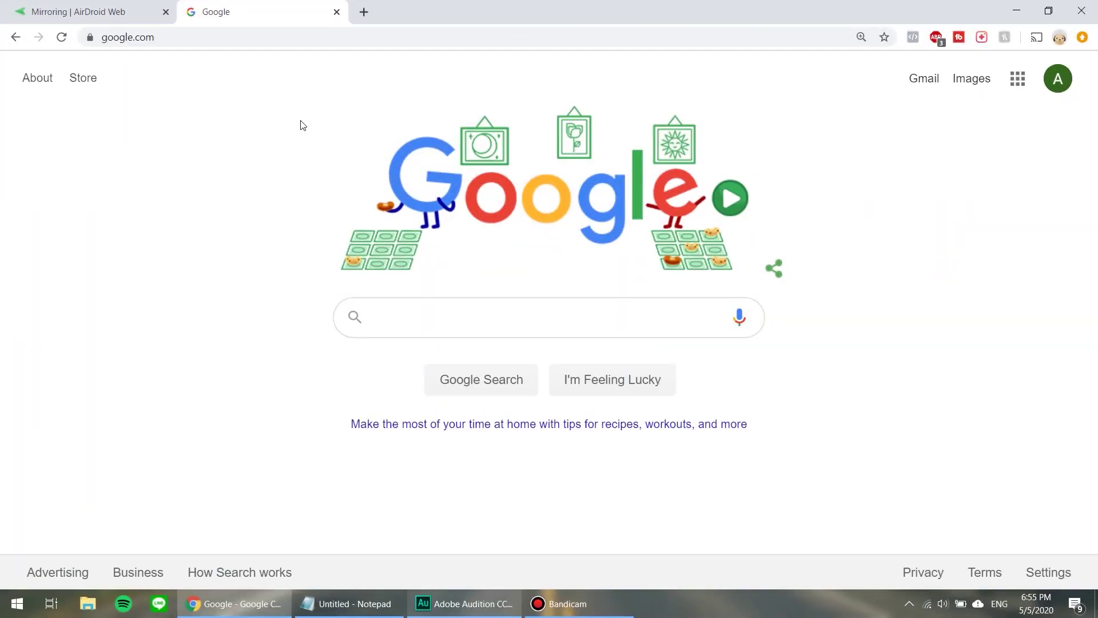
pyautogui.click(285, 34)
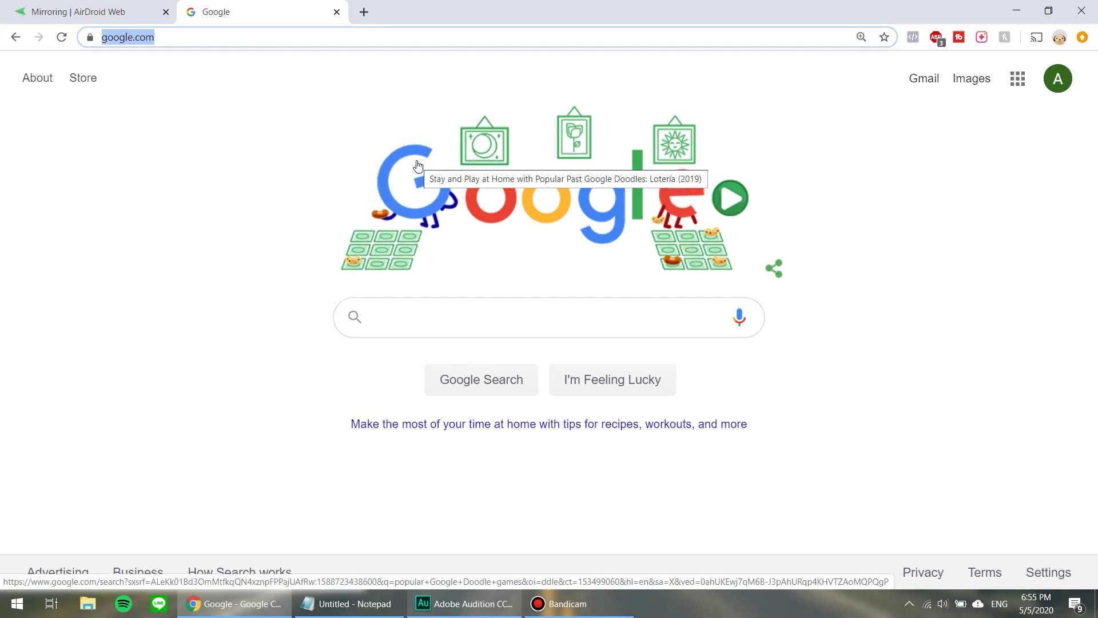
pyautogui.write('www.googl')
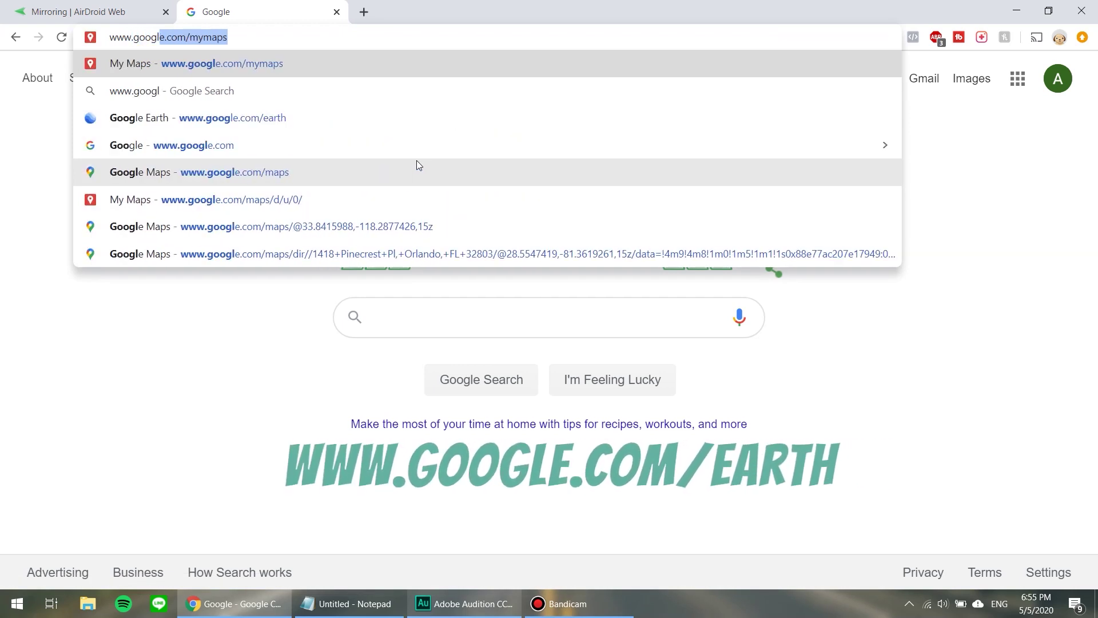
pyautogui.write('e.com/earth')
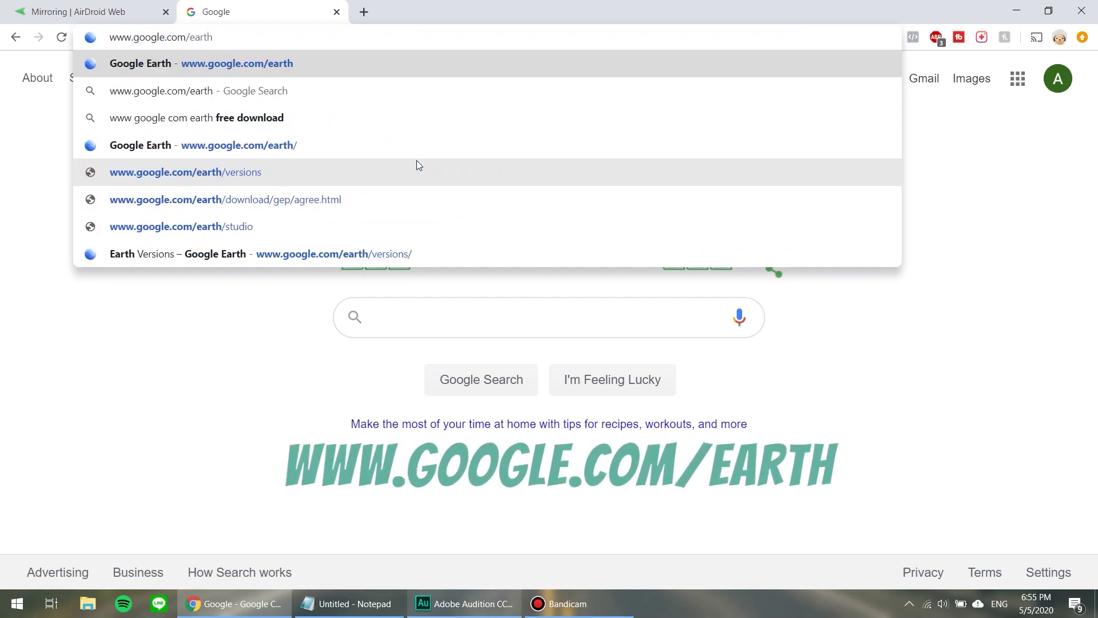
pyautogui.press('Return')
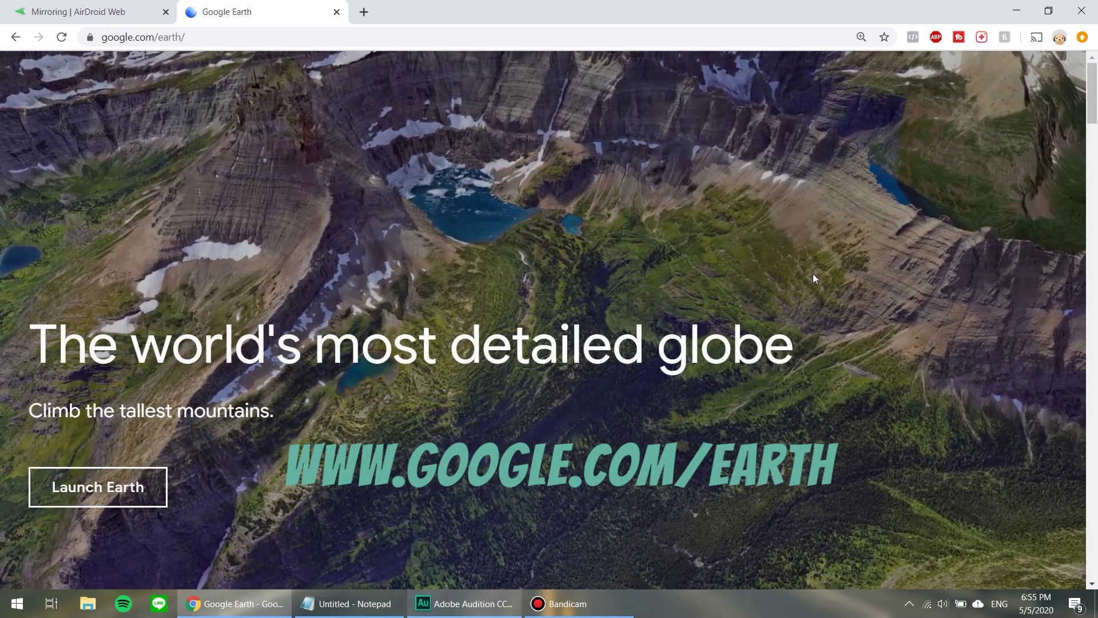
# Launch the Earth viewer from the Google Earth landing page.
pyautogui.click(972, 83)
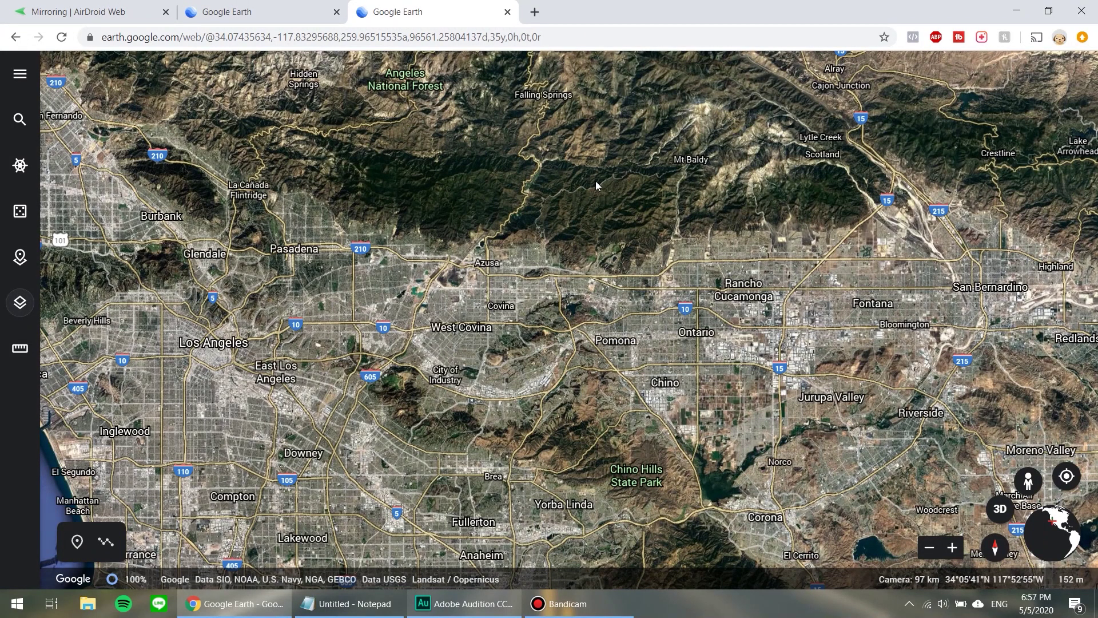
pyautogui.click(20, 302)
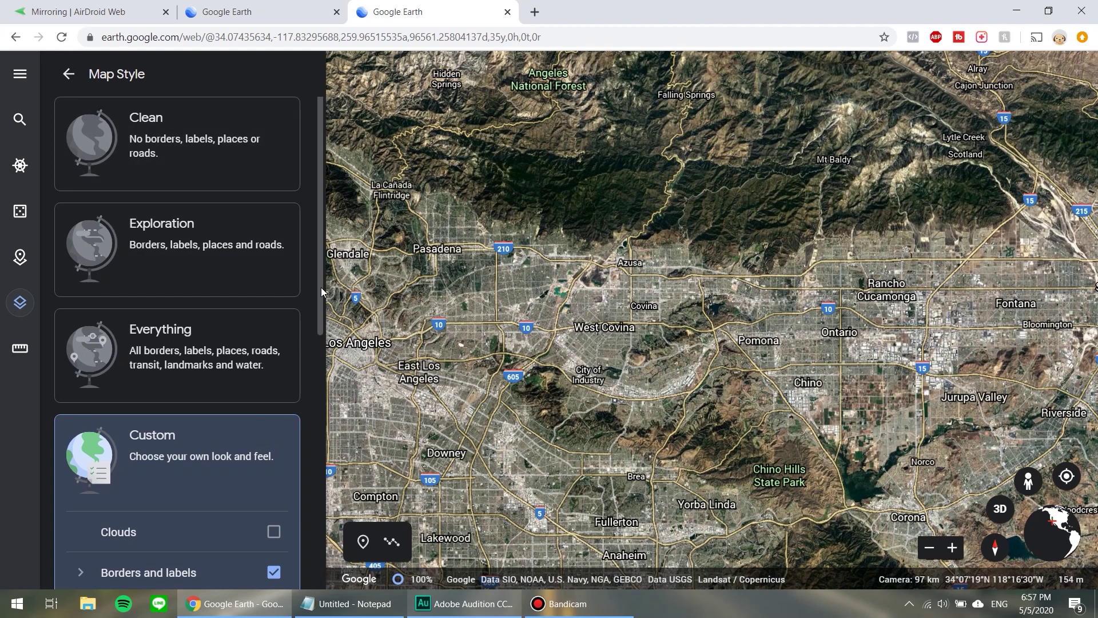
pyautogui.scroll(-3, 318, 389)
pyautogui.moveTo(318, 393); pyautogui.dragTo(318, 424)
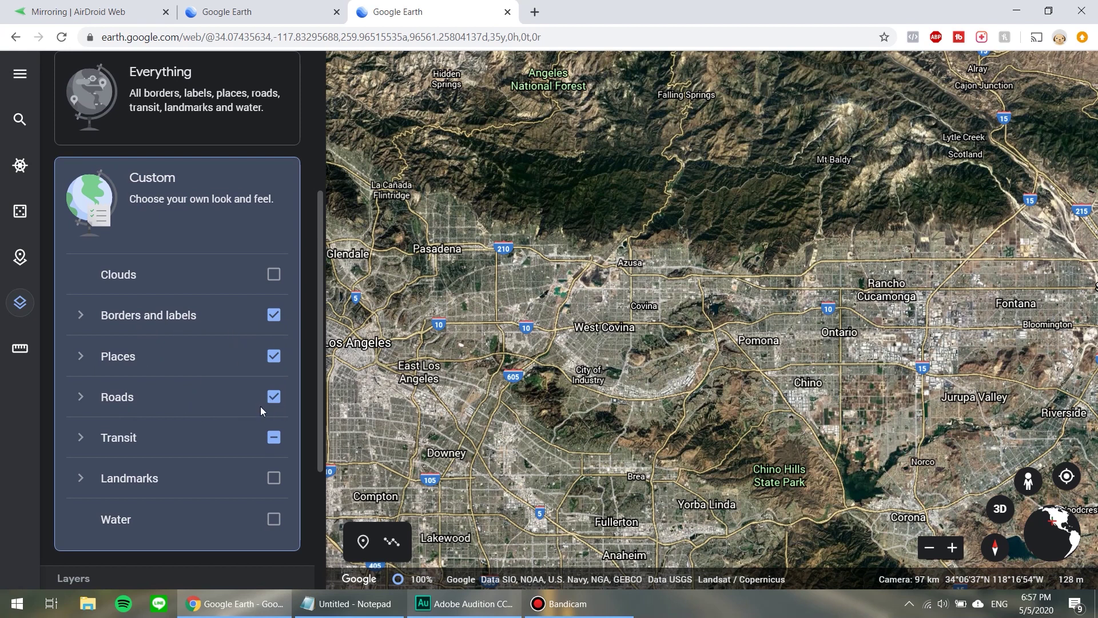
pyautogui.click(274, 440)
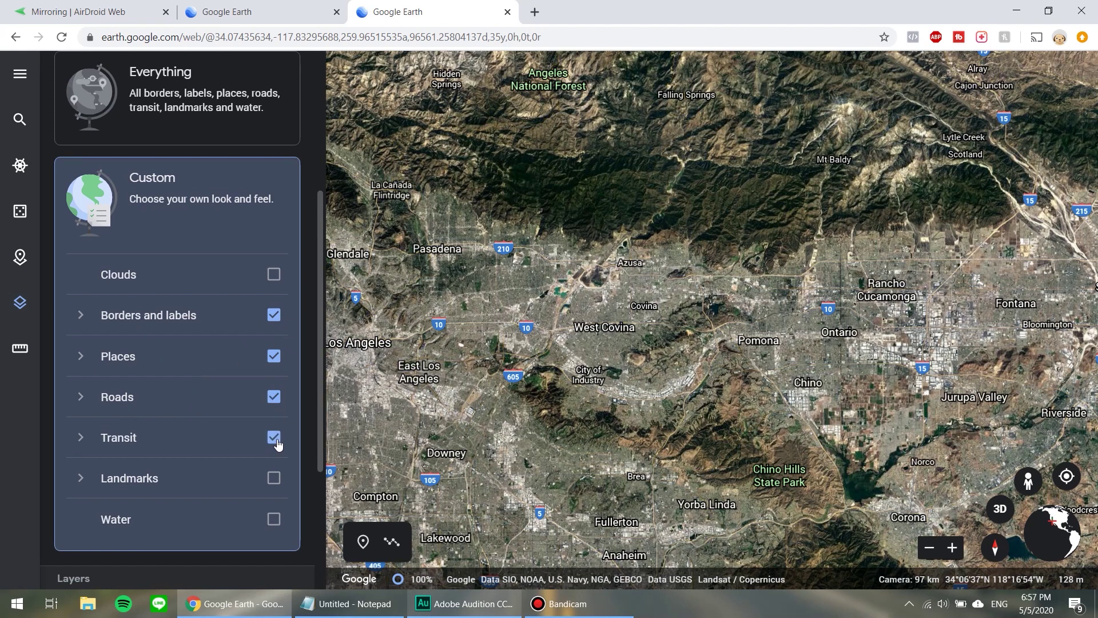
pyautogui.click(278, 441)
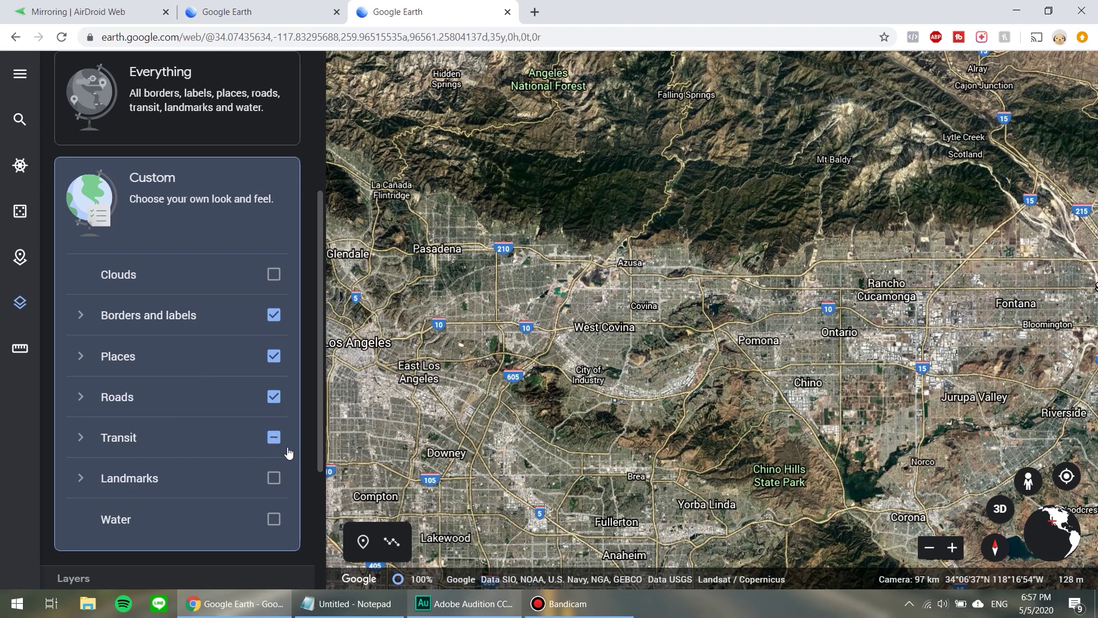
pyautogui.click(280, 444)
pyautogui.click(288, 441)
pyautogui.moveTo(321, 419); pyautogui.dragTo(314, 561)
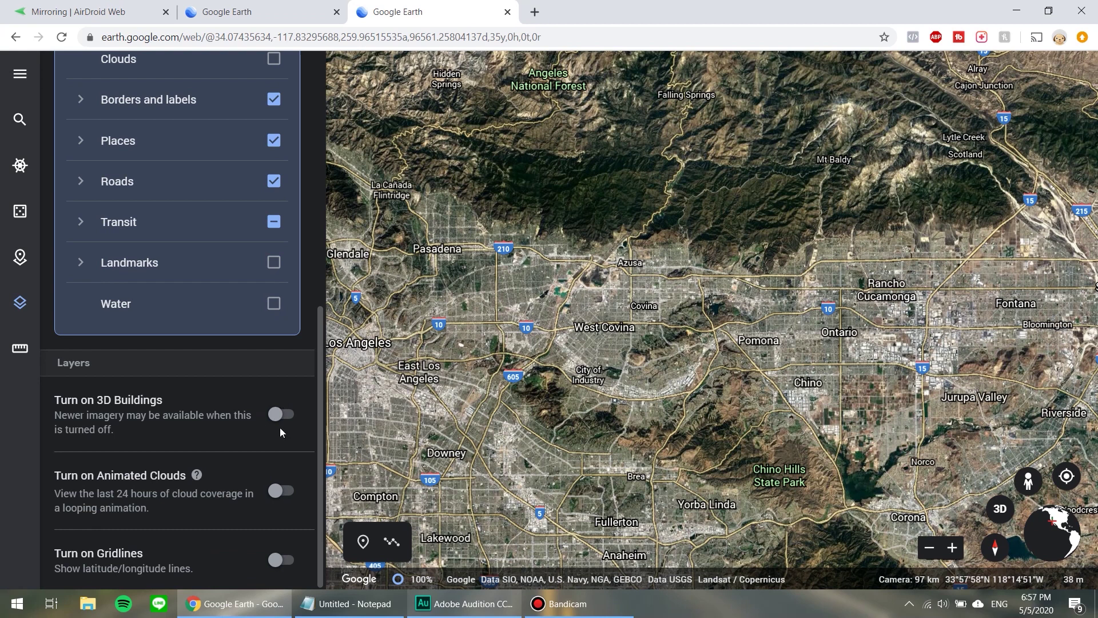
pyautogui.click(278, 409)
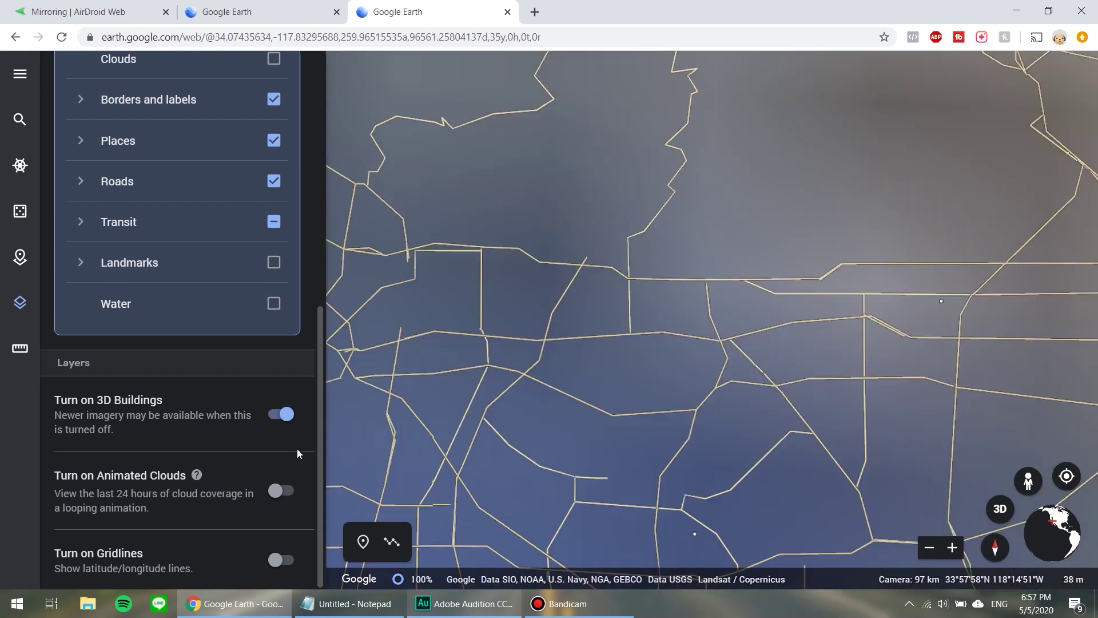
pyautogui.click(297, 449)
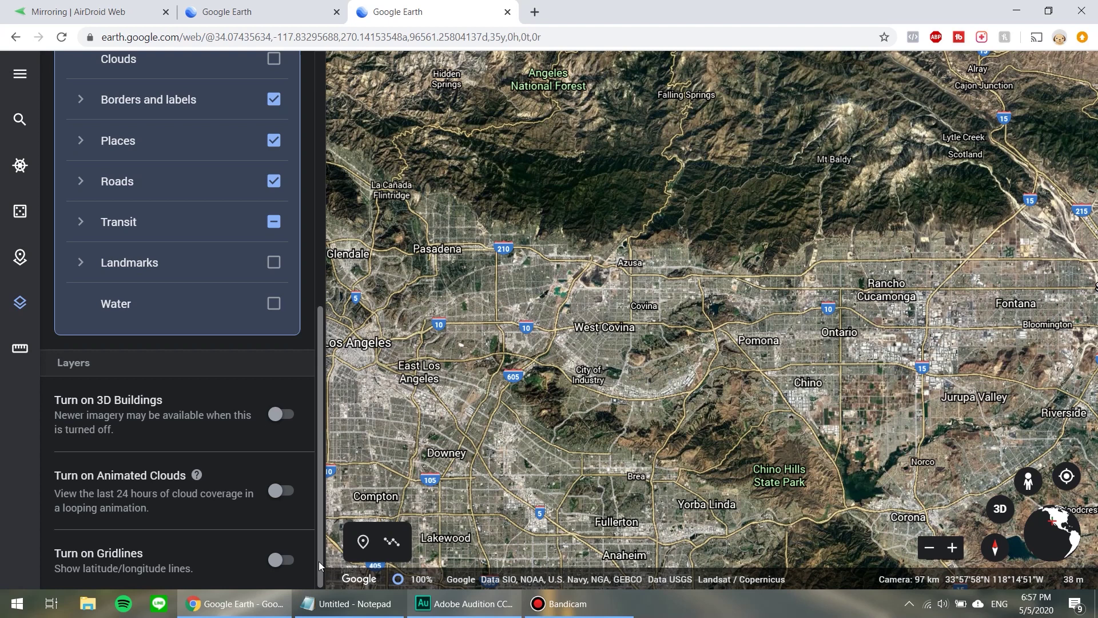
pyautogui.moveTo(319, 562); pyautogui.dragTo(320, 125)
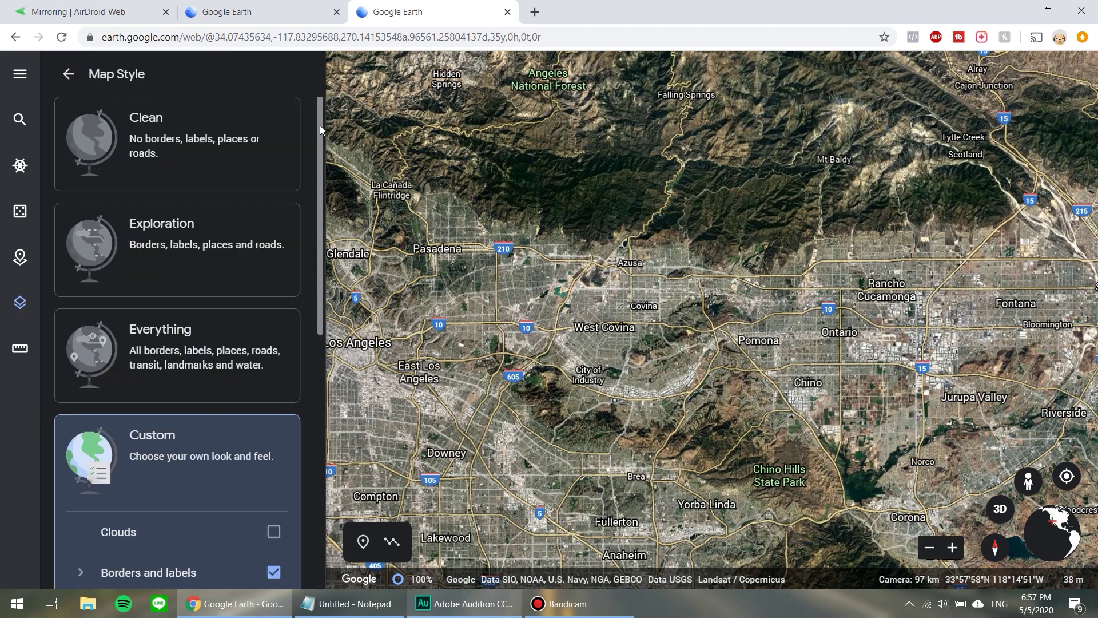
pyautogui.click(11, 312)
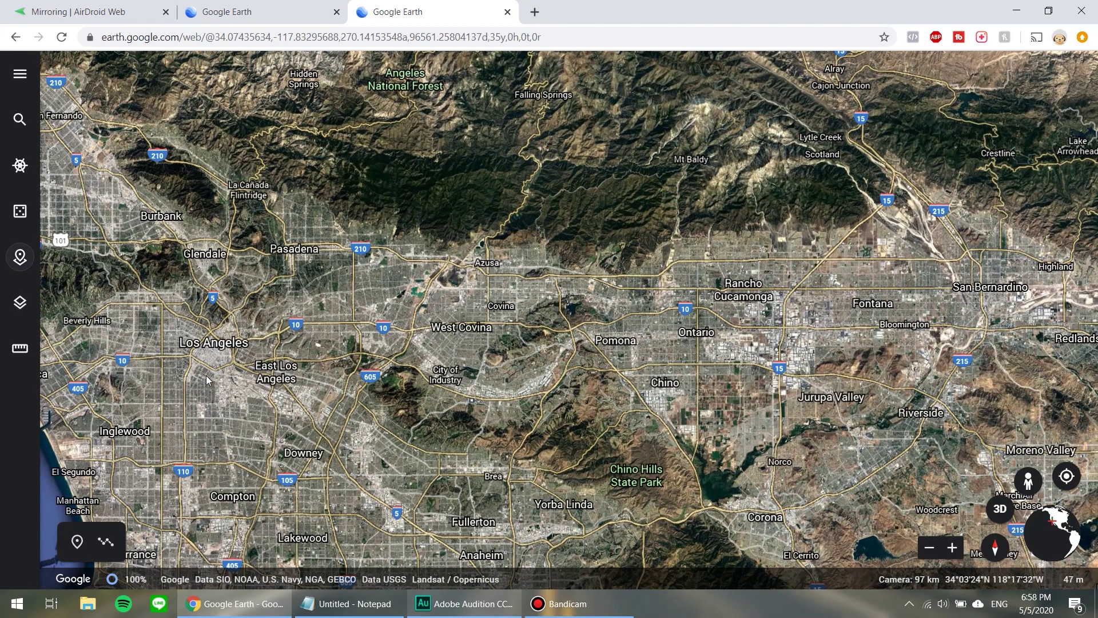
# Create a new project stored in Google Drive.
pyautogui.click(19, 259)
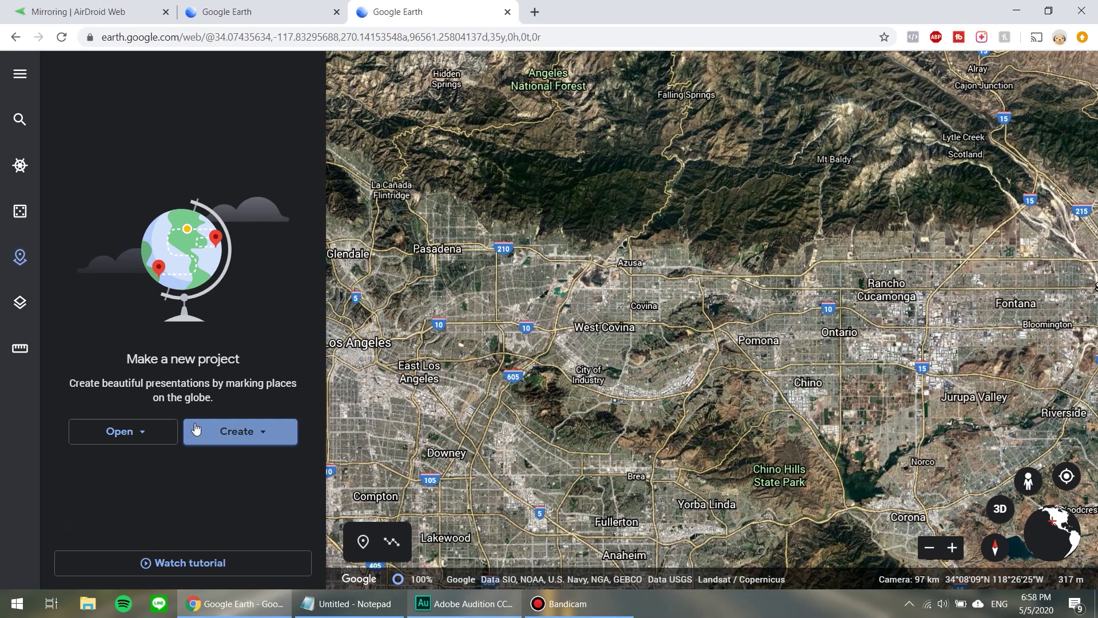
pyautogui.click(246, 427)
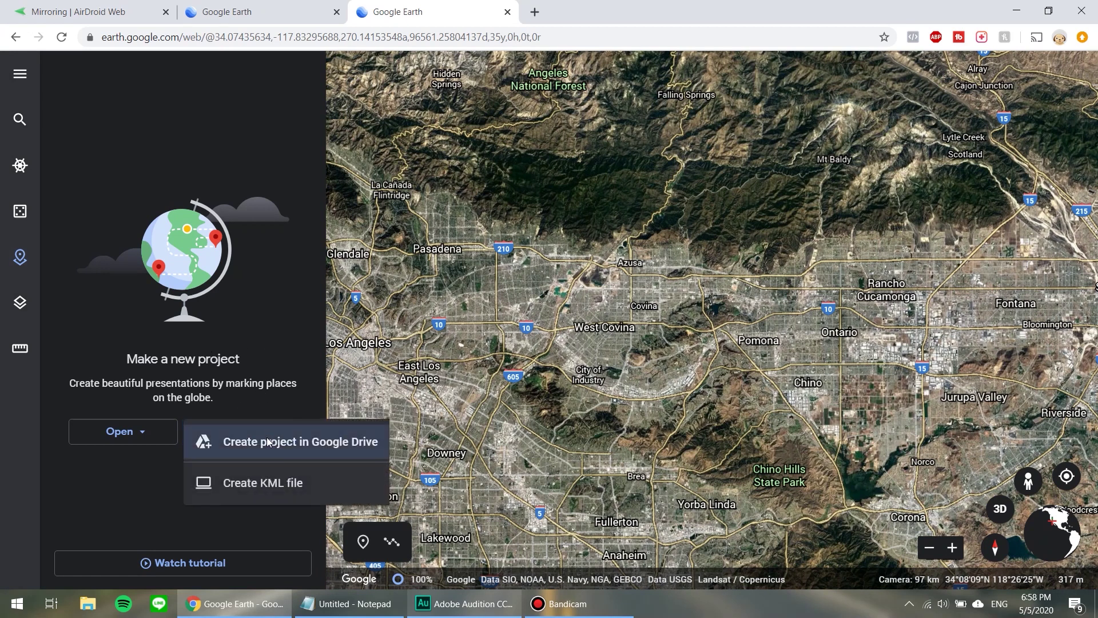
pyautogui.click(257, 442)
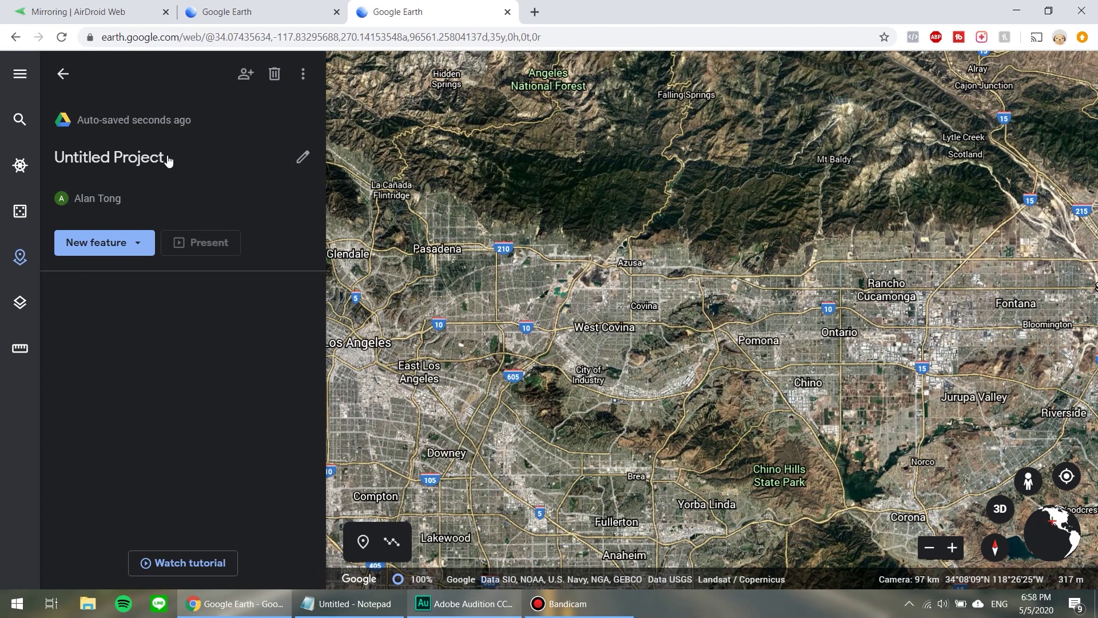
# Title the project '2N17X Campout' with the description 'Torrance to 2N17X Camp'.
pyautogui.click(304, 158)
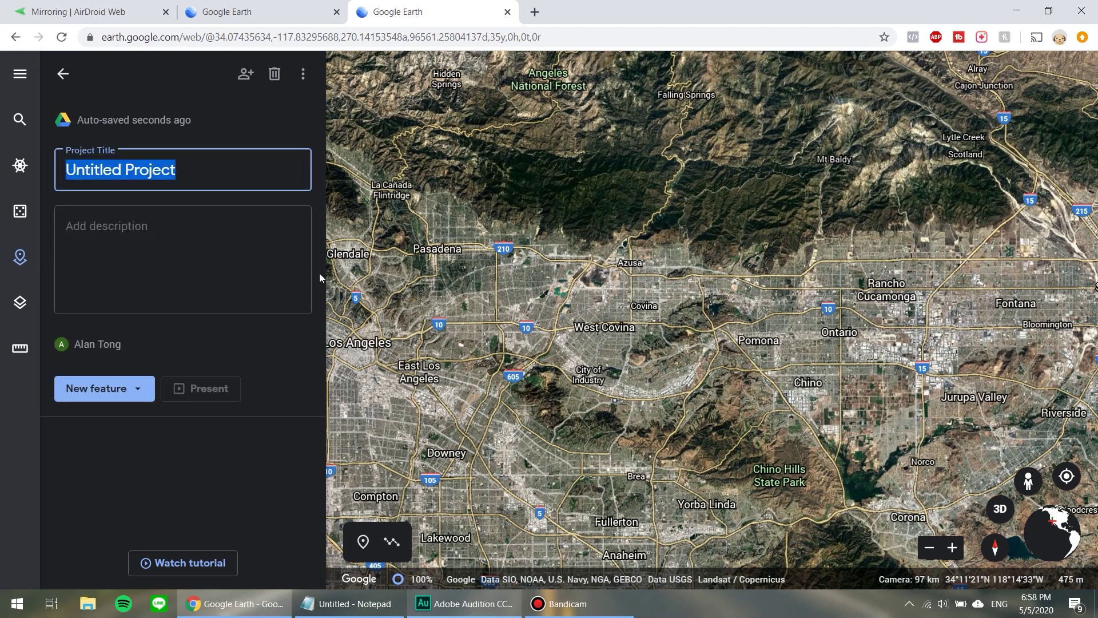
pyautogui.write('2n')
pyautogui.press('BackSpace')
pyautogui.write('N17X Campout')
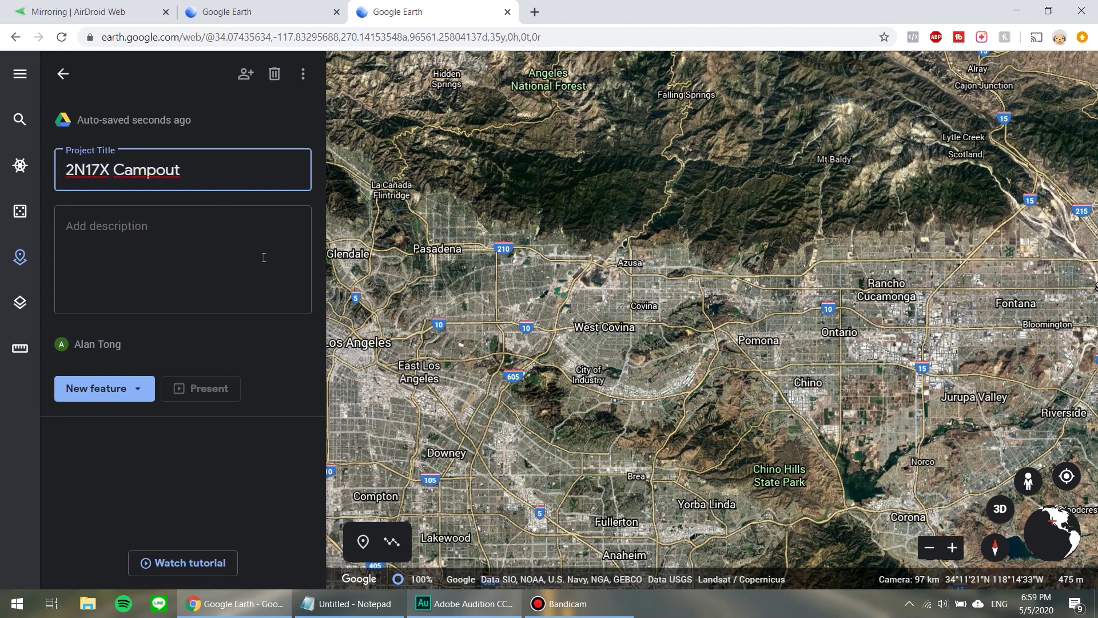
pyautogui.click(264, 257)
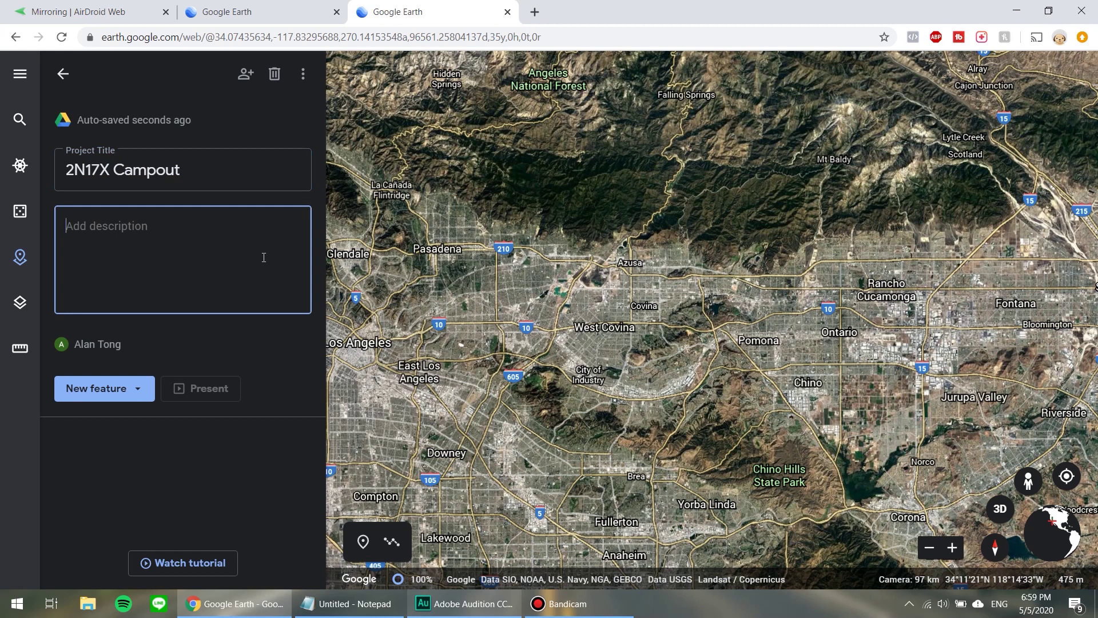
pyautogui.write('Torrance to 2N17X Camp')
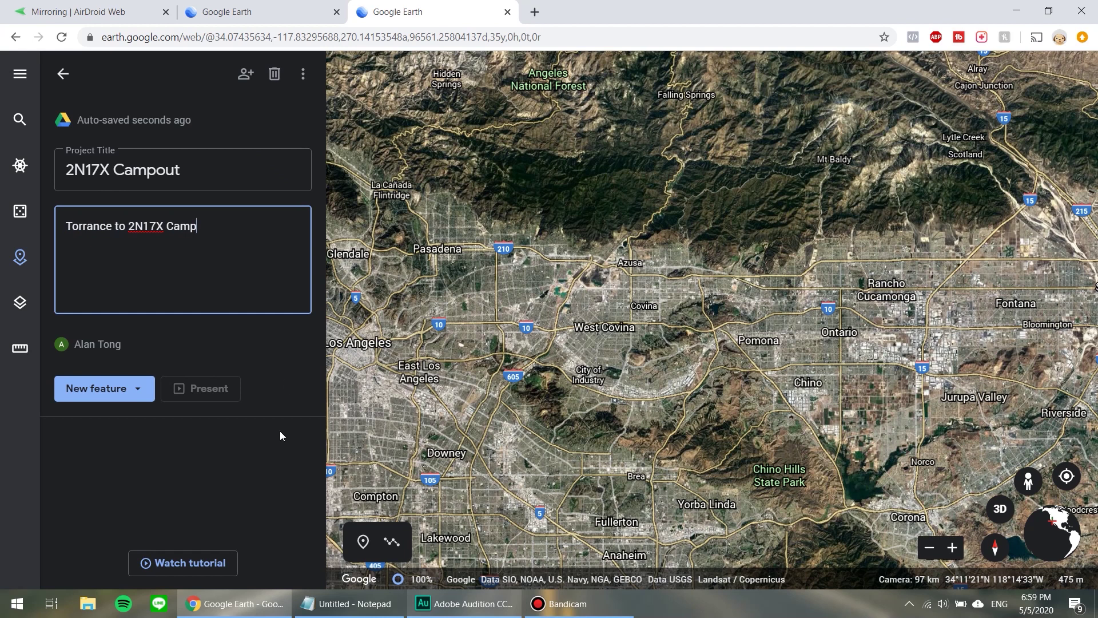
pyautogui.click(275, 486)
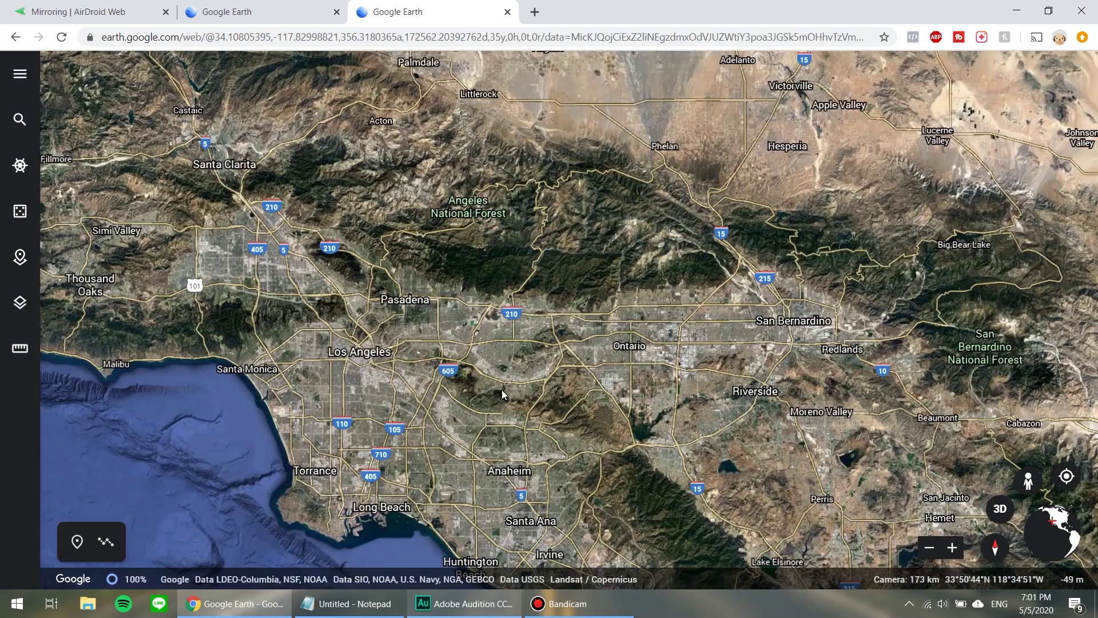
# Zoom from the Los Angeles basin to Cajon Junction, showing the McDonald's on Wagon Train Rd.
pyautogui.scroll(2, 566, 411)
pyautogui.moveTo(606, 382); pyautogui.dragTo(506, 435)
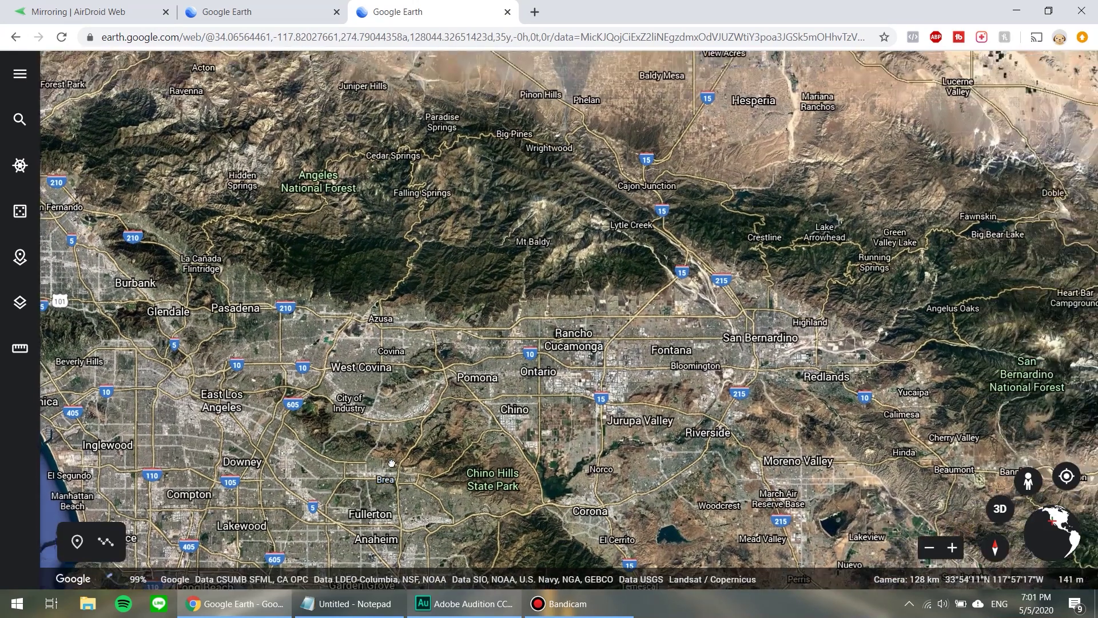
pyautogui.moveTo(392, 464); pyautogui.dragTo(335, 466)
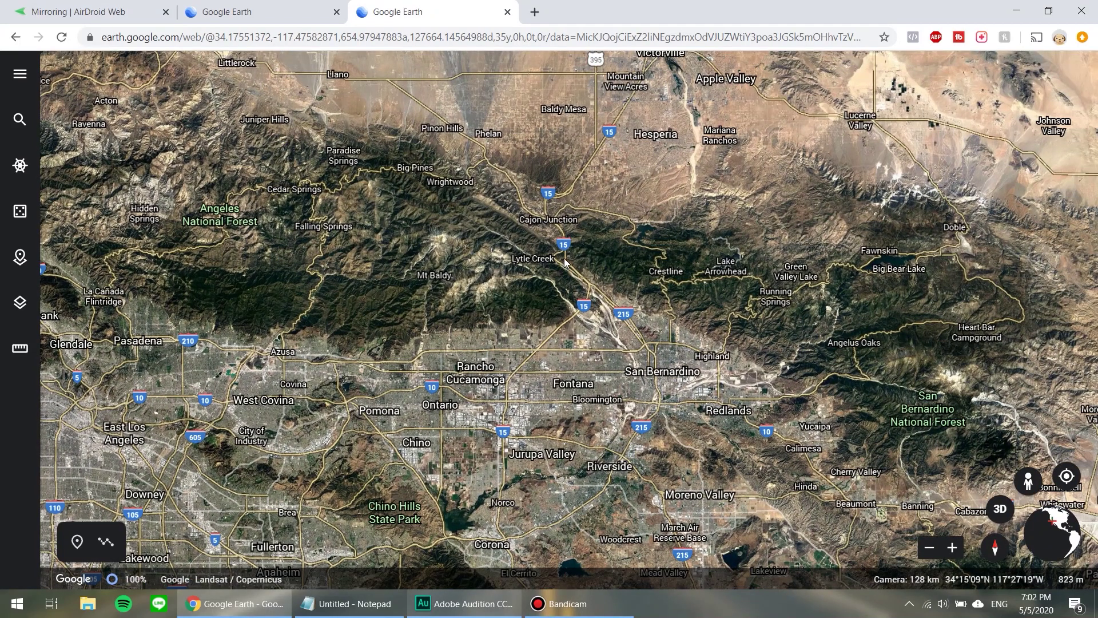
pyautogui.scroll(2, 561, 258)
pyautogui.scroll(3, 549, 232)
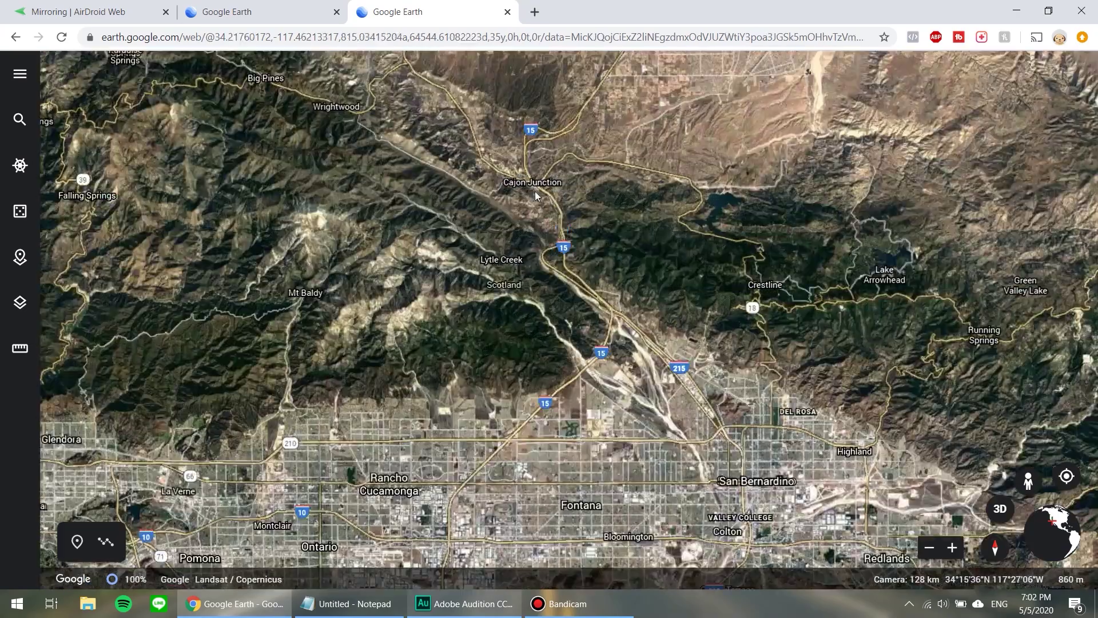
pyautogui.scroll(4, 537, 181)
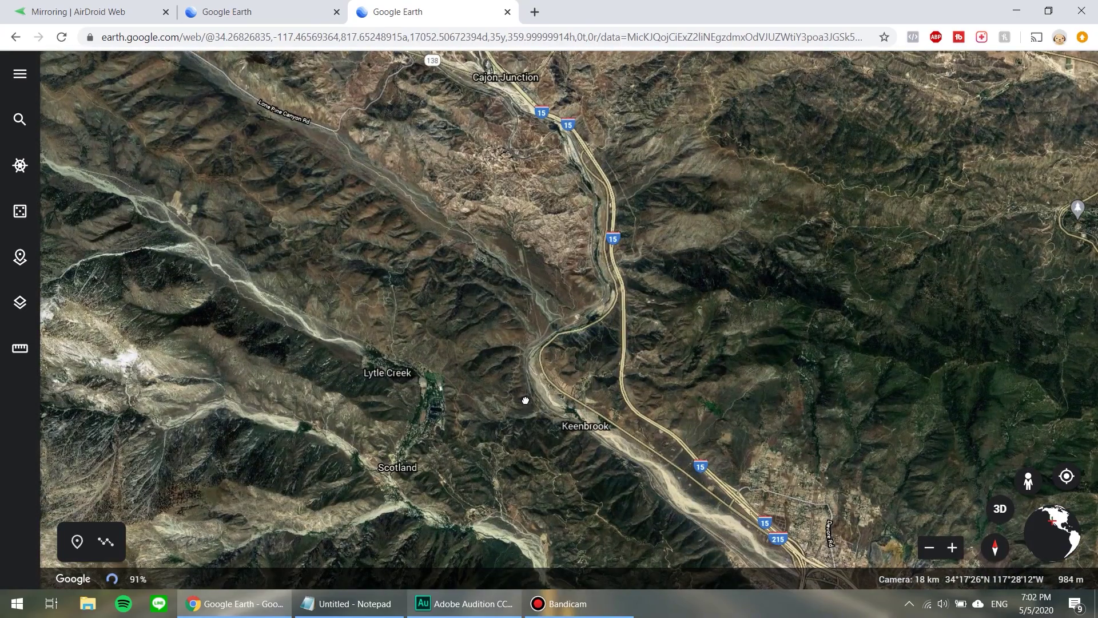
pyautogui.moveTo(525, 400); pyautogui.dragTo(522, 441)
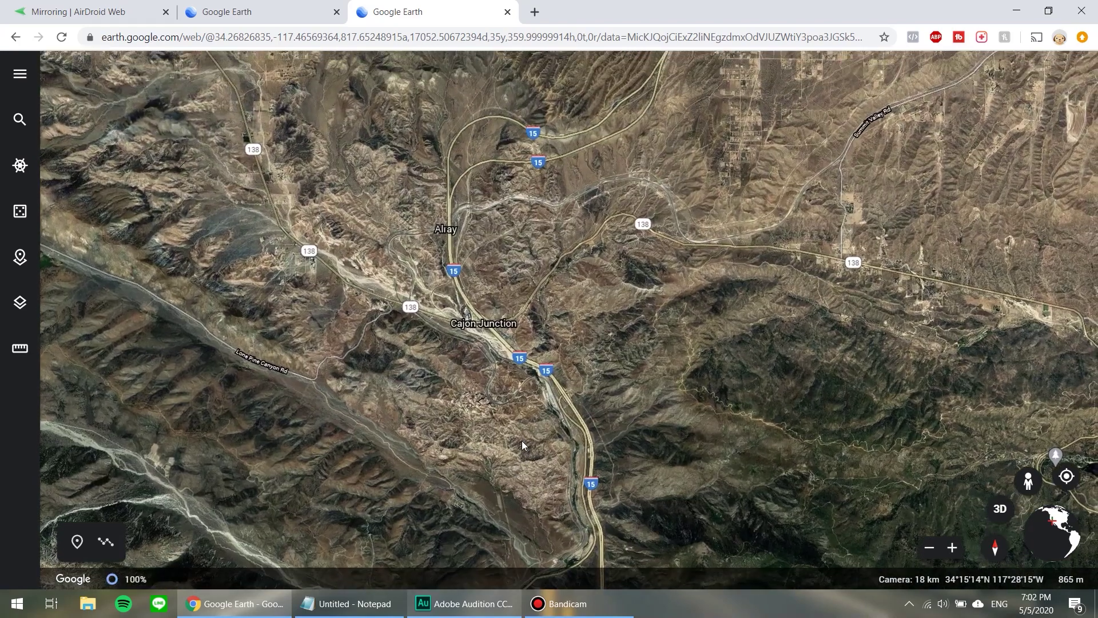
pyautogui.scroll(4, 530, 372)
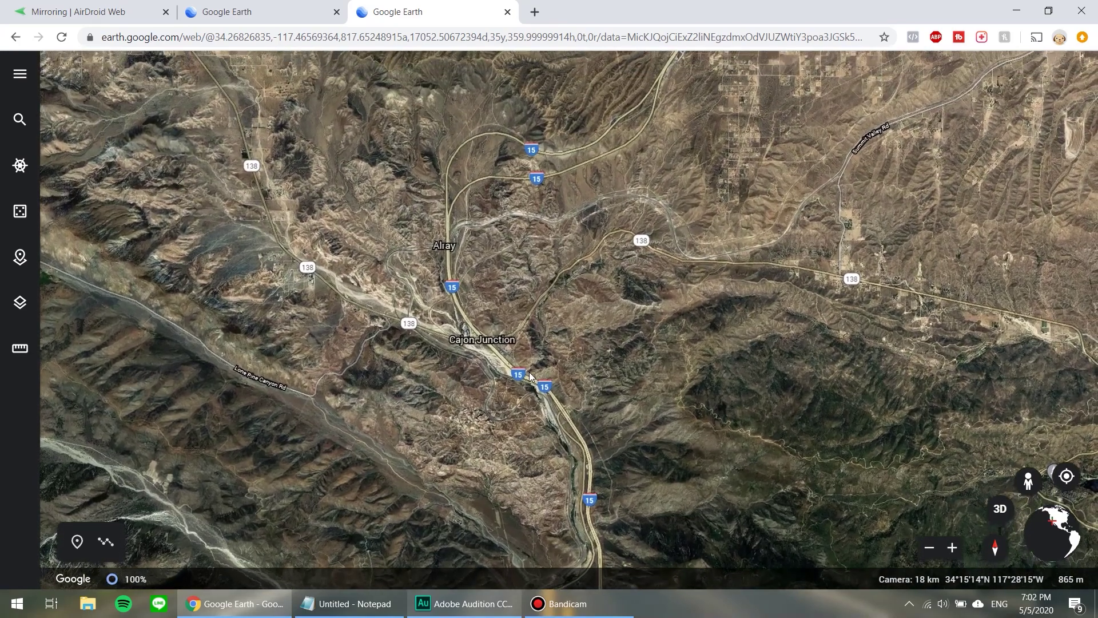
pyautogui.scroll(3, 530, 372)
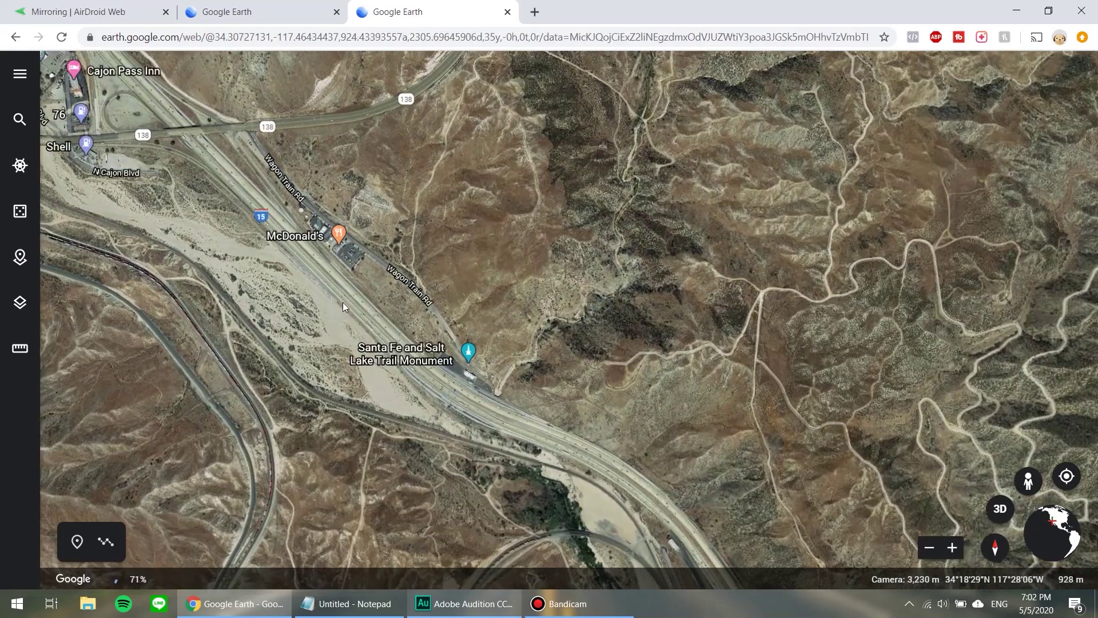
# Save the Wagon Train Rd McDonald's to the project as 'Meet up Micky D's'.
pyautogui.click(354, 235)
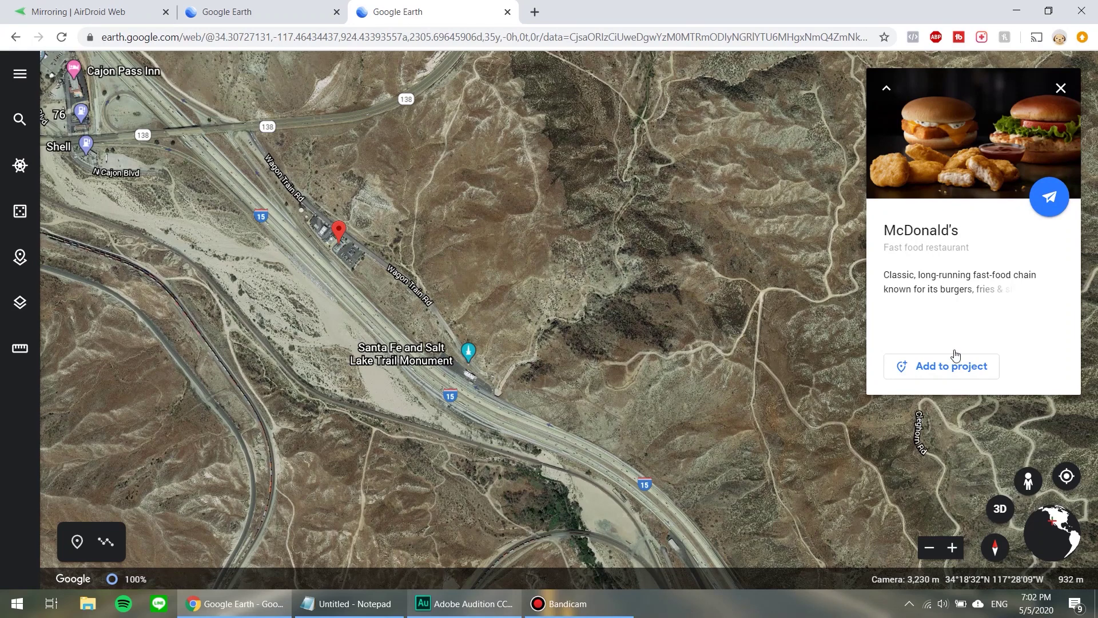
pyautogui.click(945, 367)
pyautogui.click(500, 294)
pyautogui.doubleClick(519, 293)
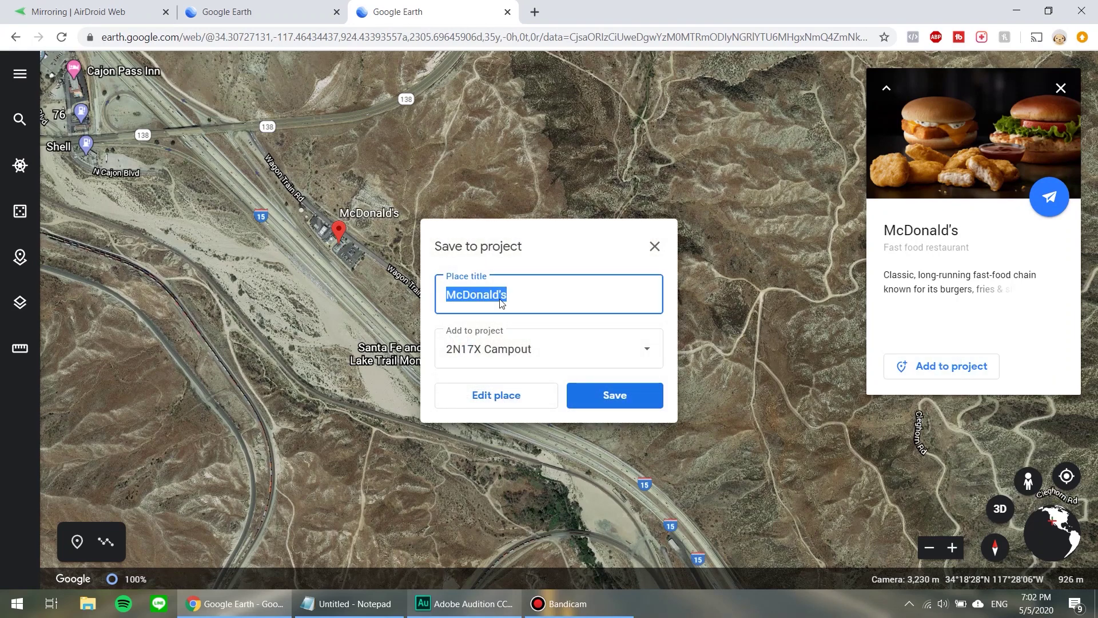
pyautogui.write('Meet up Micky')
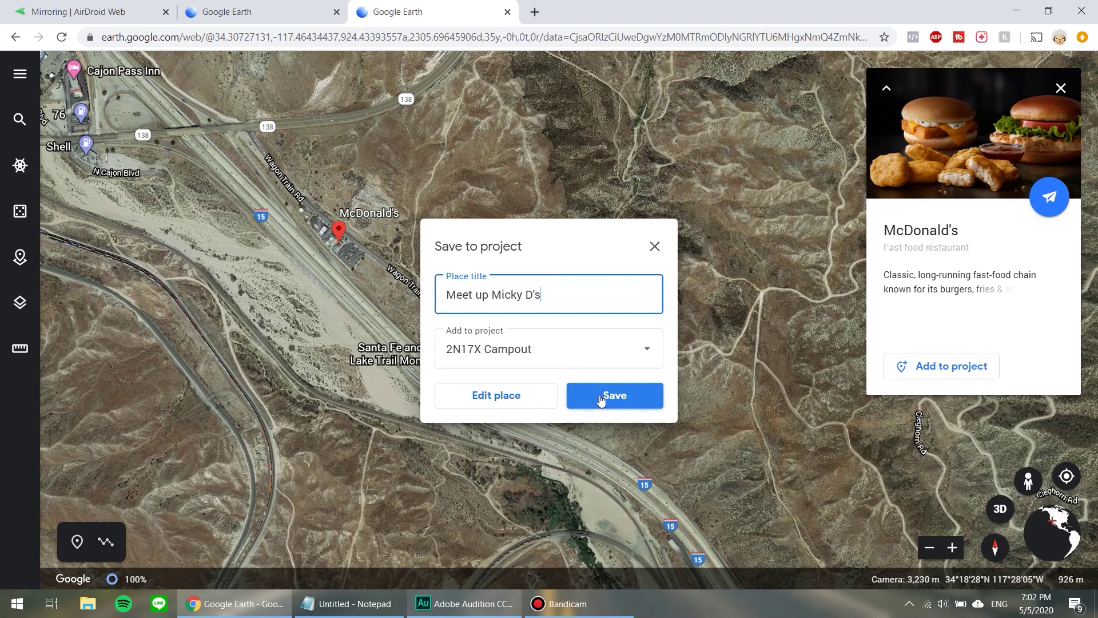
pyautogui.click(617, 403)
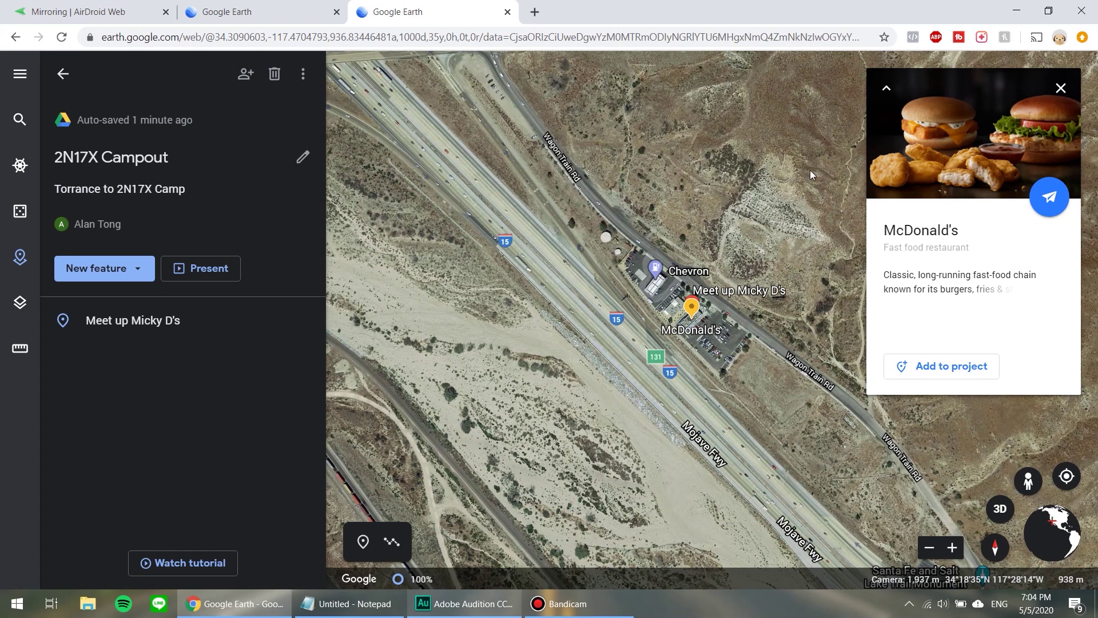
# Close the McDonald's card and fly past Silverwood Lake to Pilot Rock OHV Staging Area.
pyautogui.click(1062, 87)
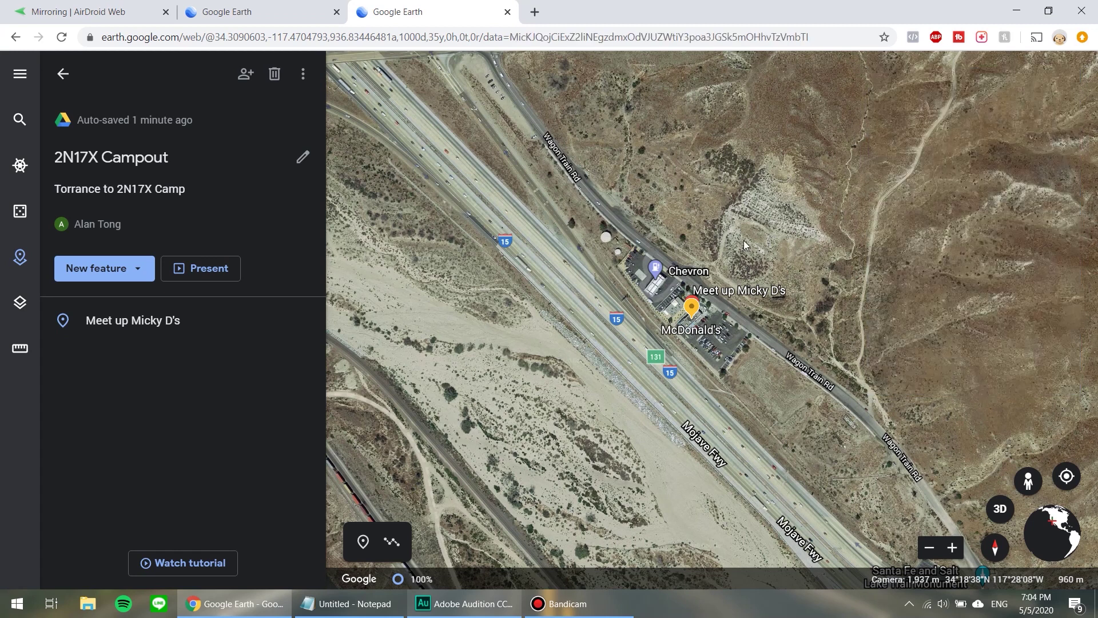
pyautogui.scroll(-1, 740, 330)
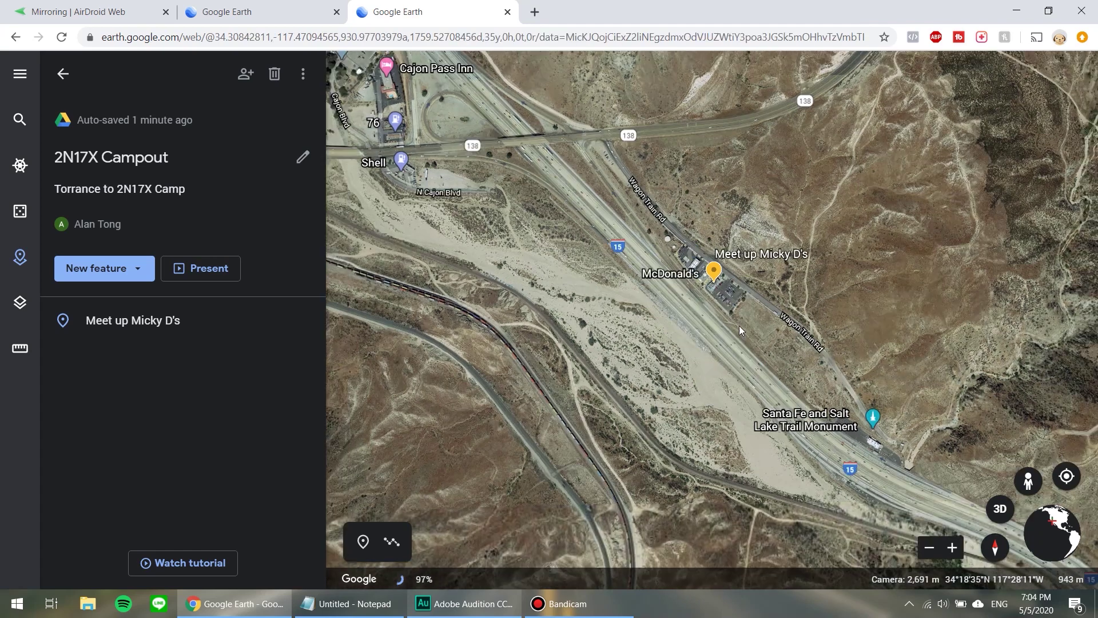
pyautogui.moveTo(724, 394); pyautogui.dragTo(715, 458)
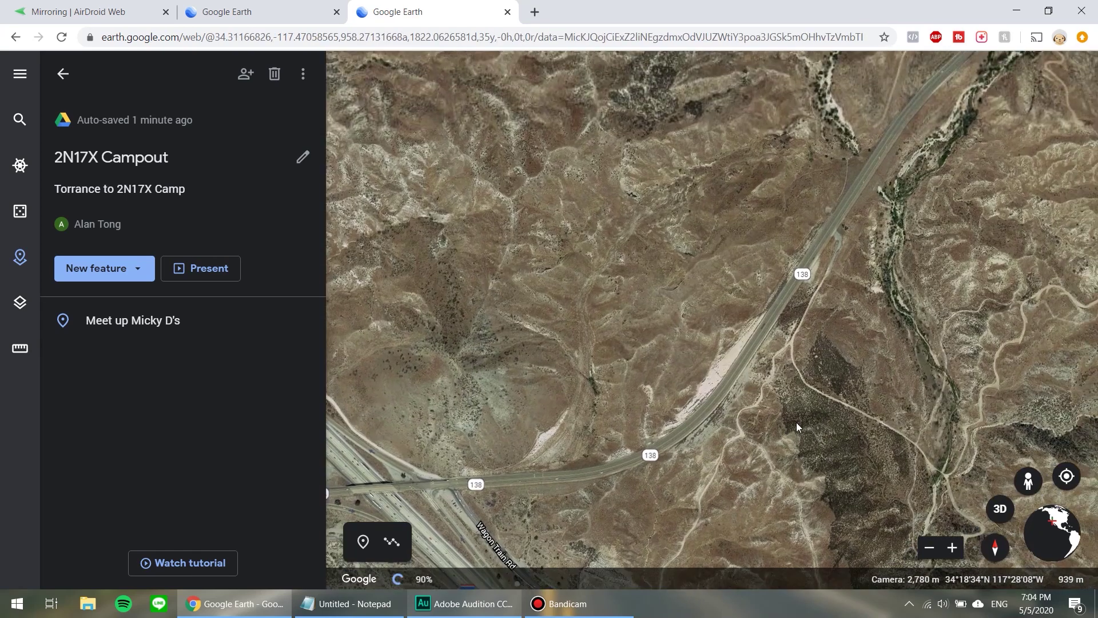
pyautogui.scroll(-3, 797, 423)
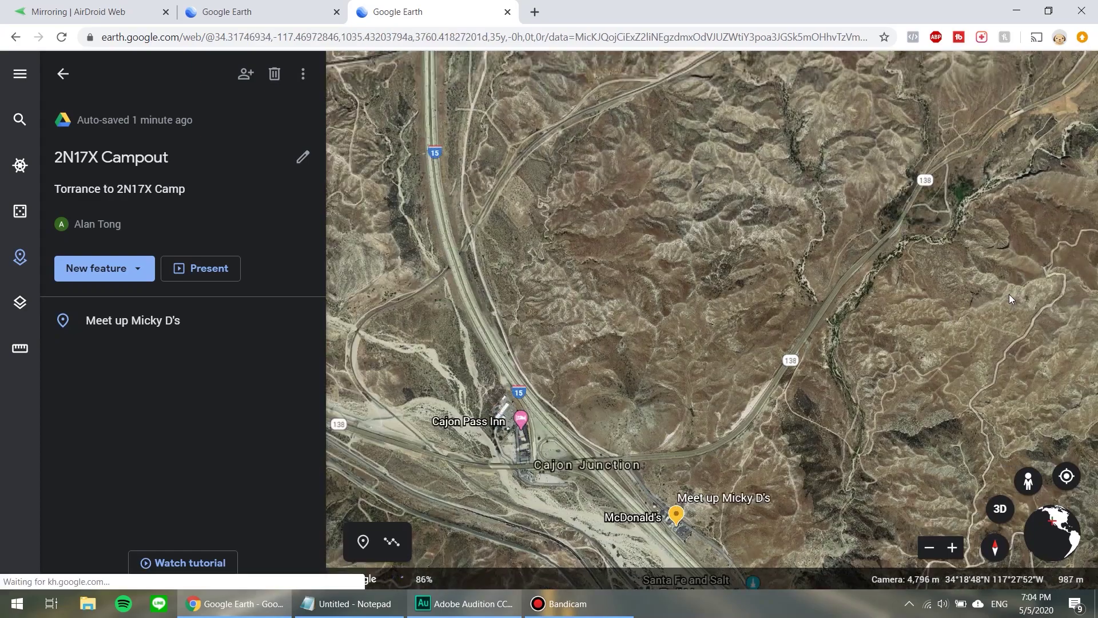
pyautogui.scroll(-3, 500, 387)
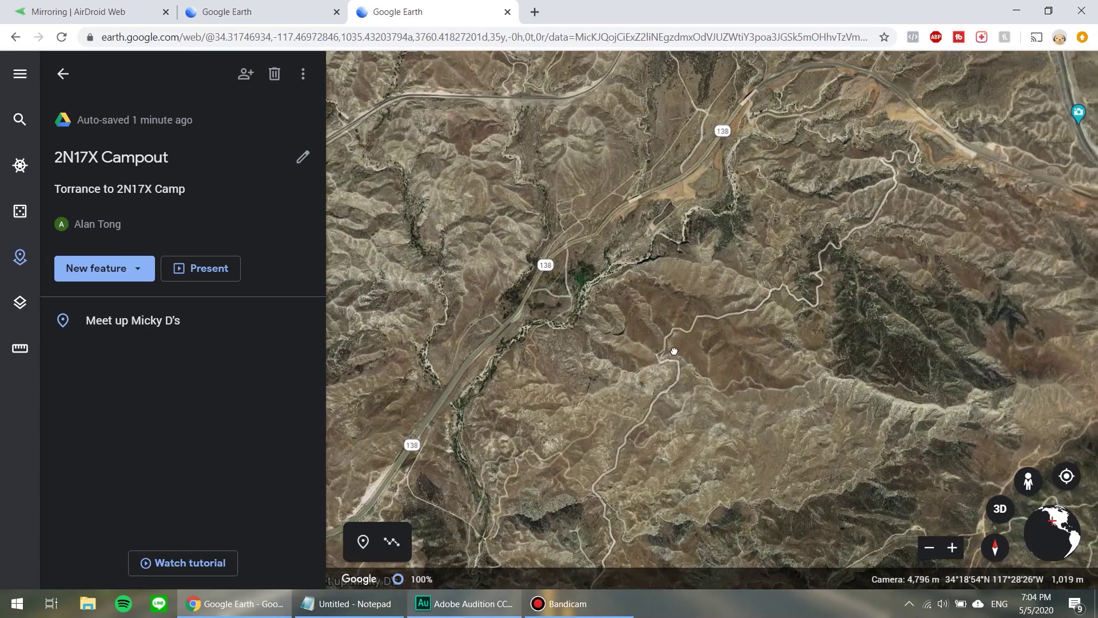
pyautogui.scroll(-3, 611, 365)
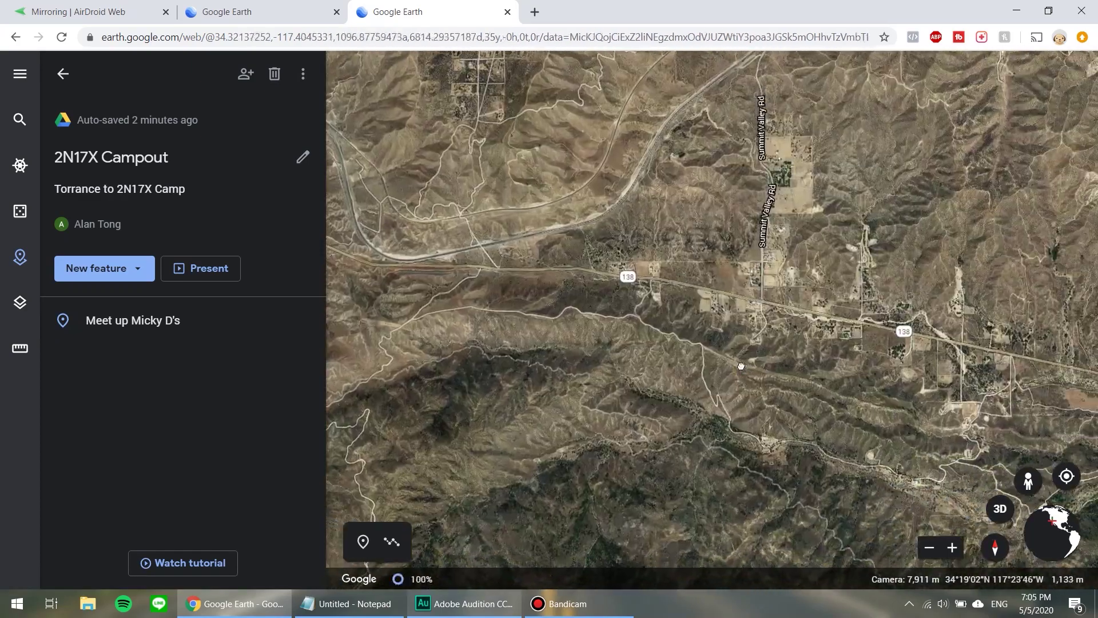
pyautogui.scroll(5, 799, 390)
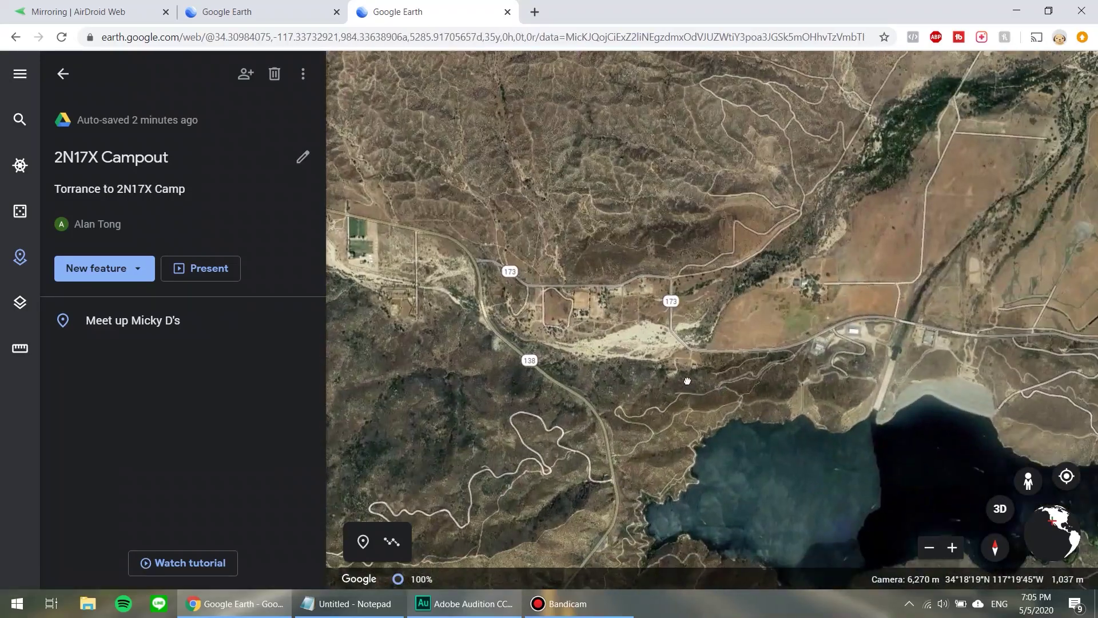
pyautogui.moveTo(688, 381); pyautogui.dragTo(648, 378)
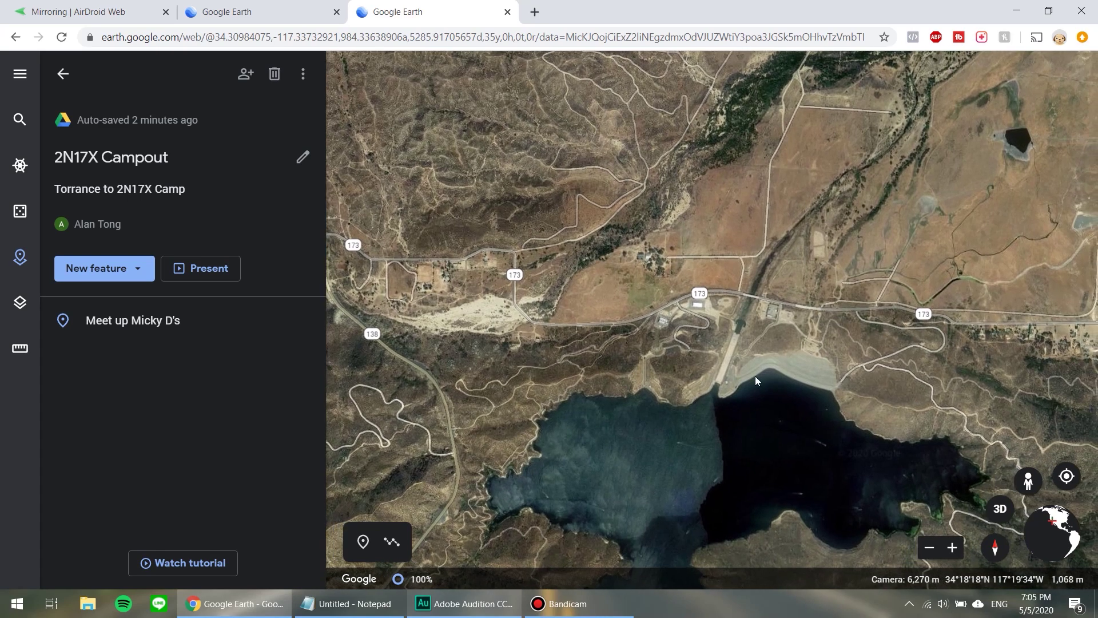
pyautogui.scroll(2, 858, 372)
pyautogui.scroll(5, 856, 371)
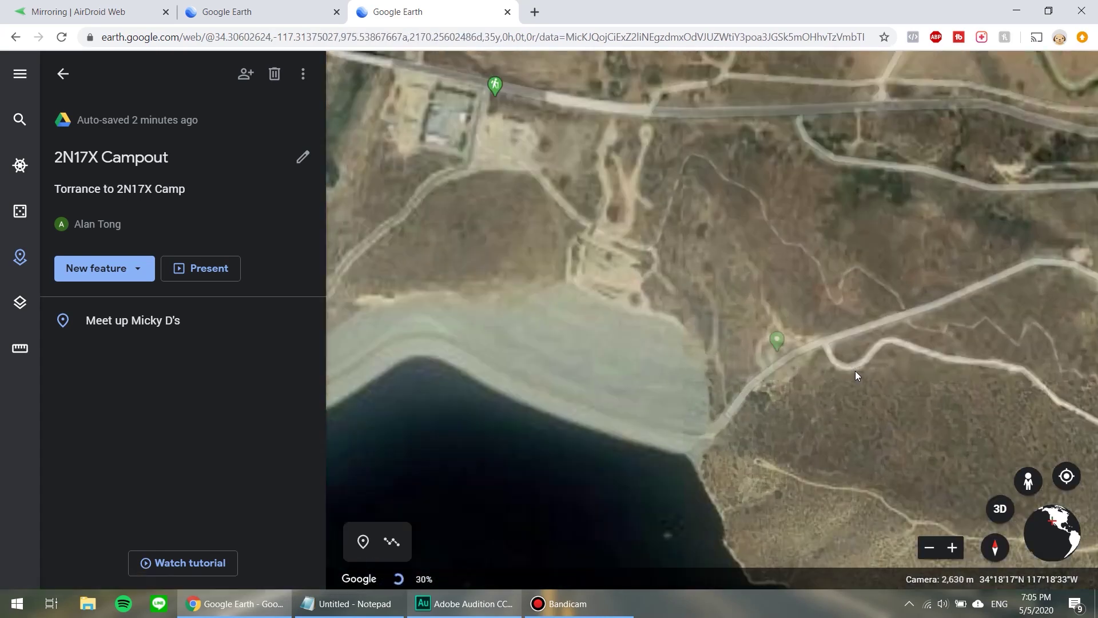
pyautogui.moveTo(761, 400); pyautogui.dragTo(716, 399)
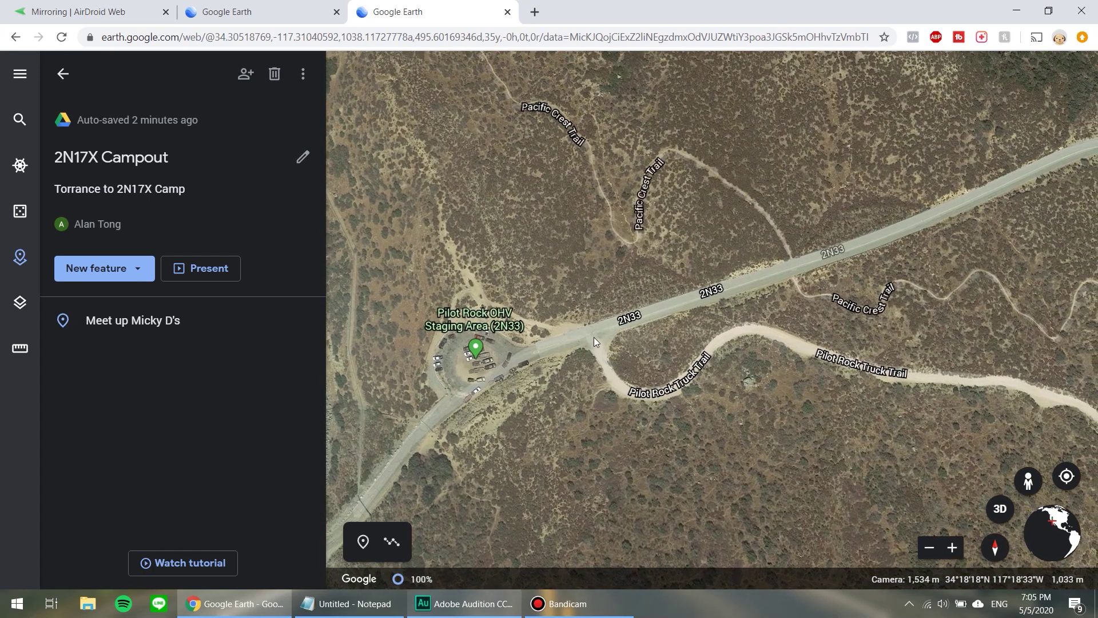
# Add a '2N33 Trailhead' placemark at the 2N33 and Pilot Rock Truck Trail junction.
pyautogui.click(364, 543)
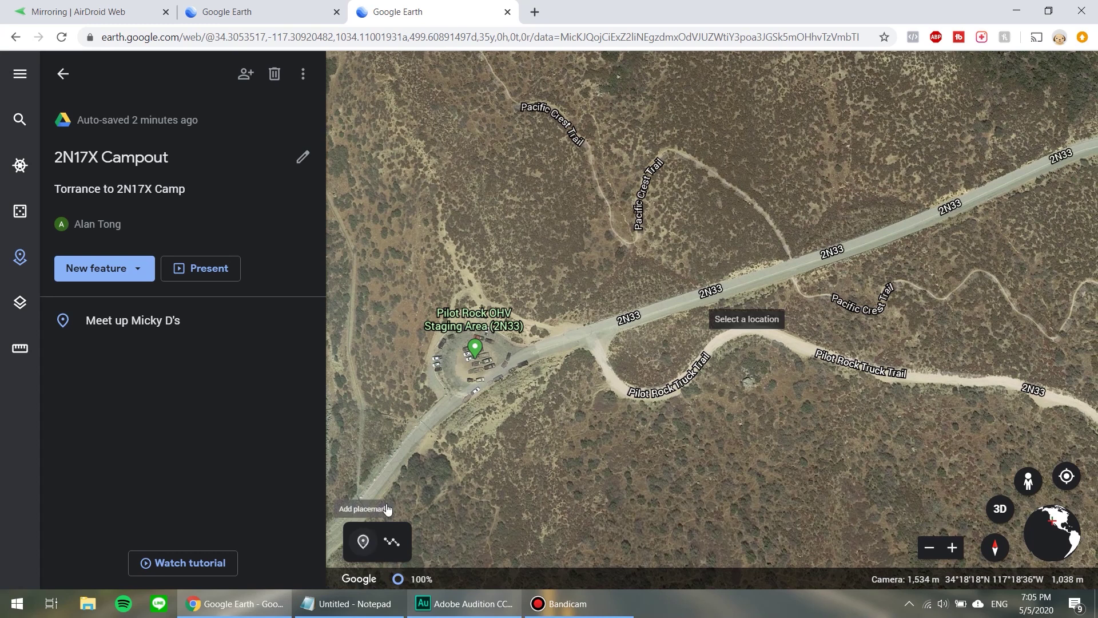
pyautogui.click(598, 338)
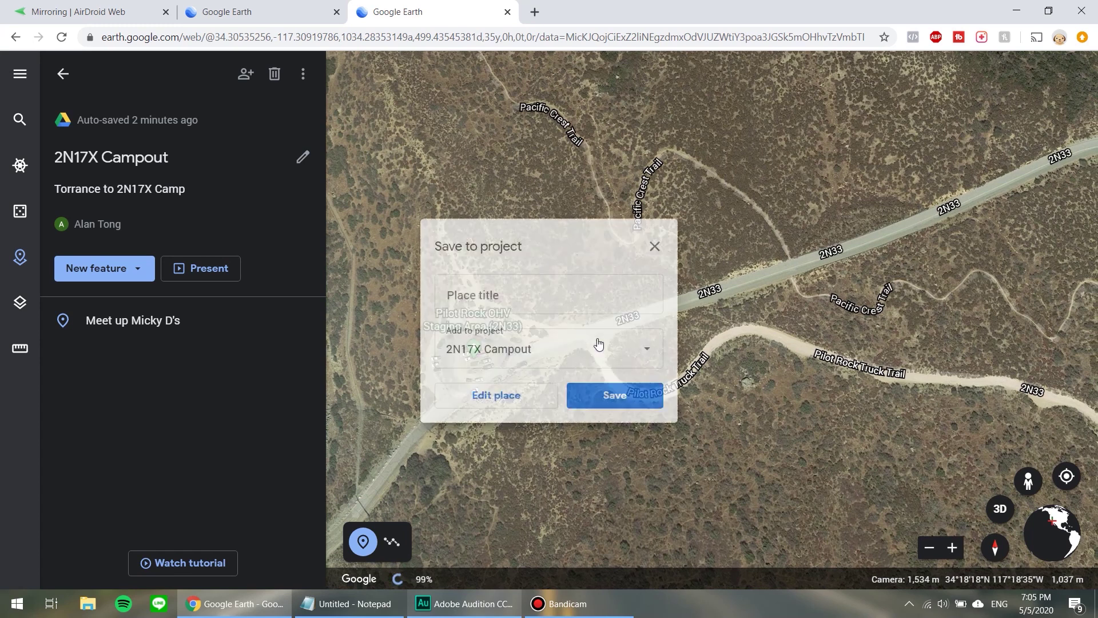
pyautogui.click(529, 295)
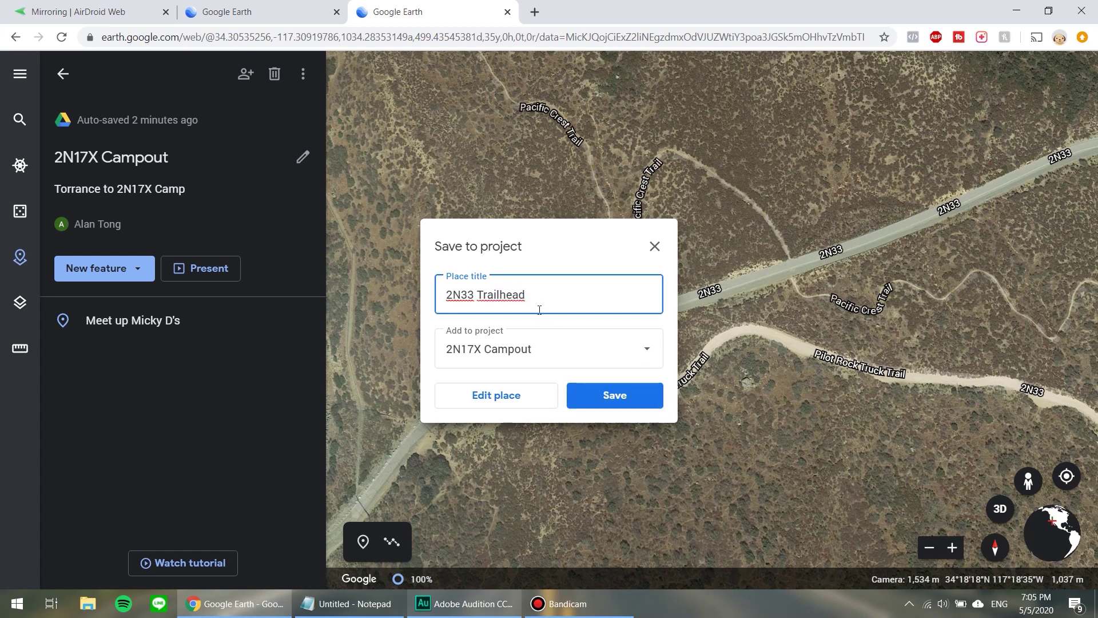
pyautogui.click(621, 407)
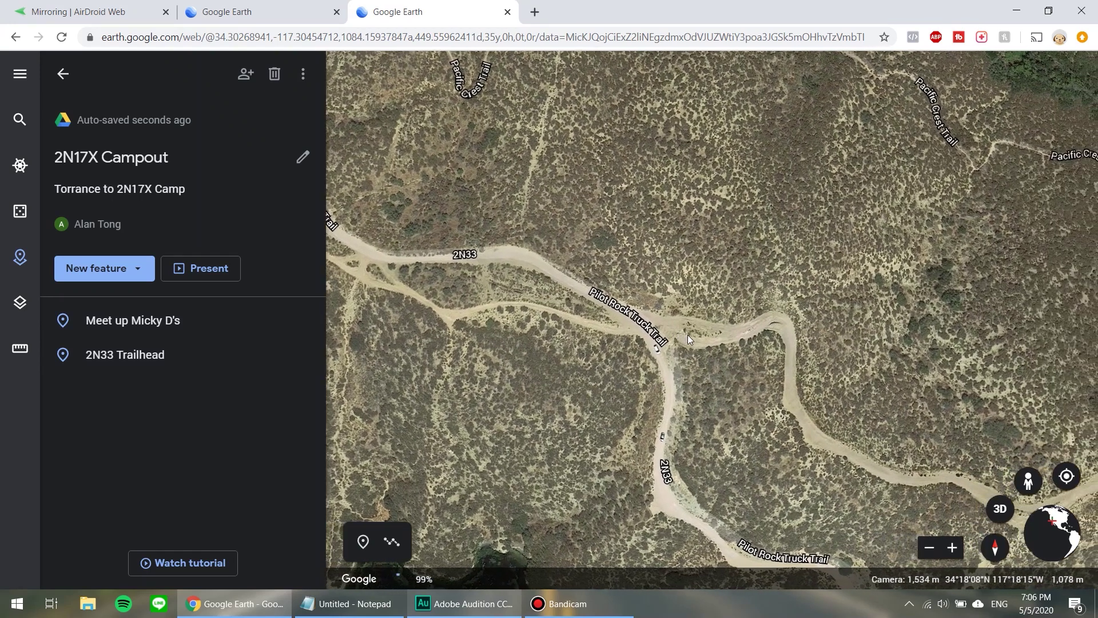
# Add a '2N17X Gatekeeper' placemark at the trail fork just east of the junction.
pyautogui.scroll(3, 688, 335)
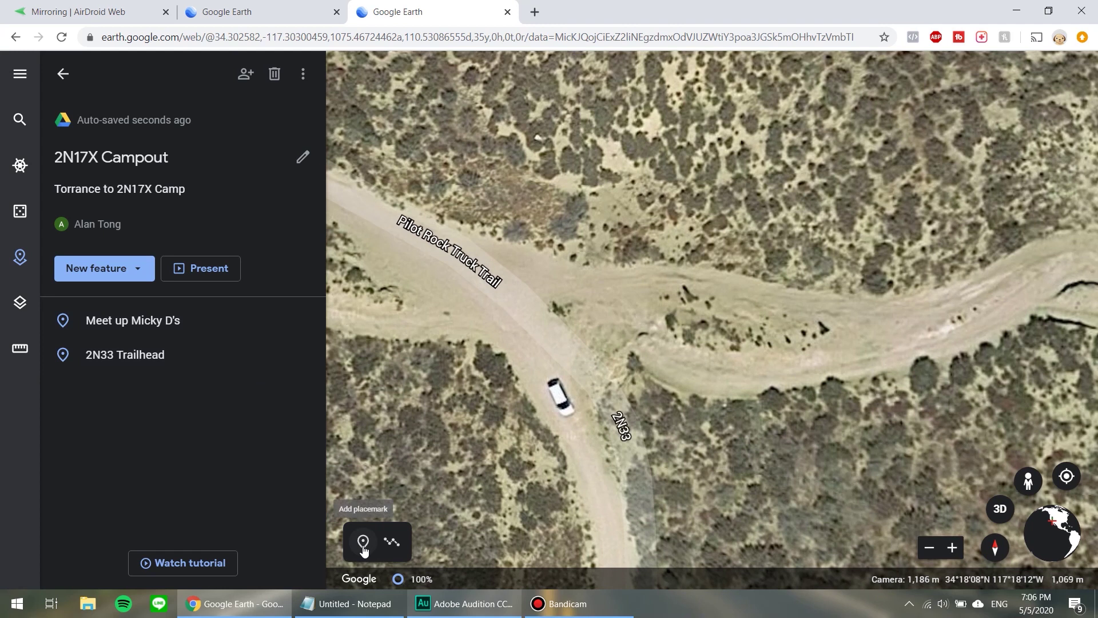
pyautogui.click(387, 522)
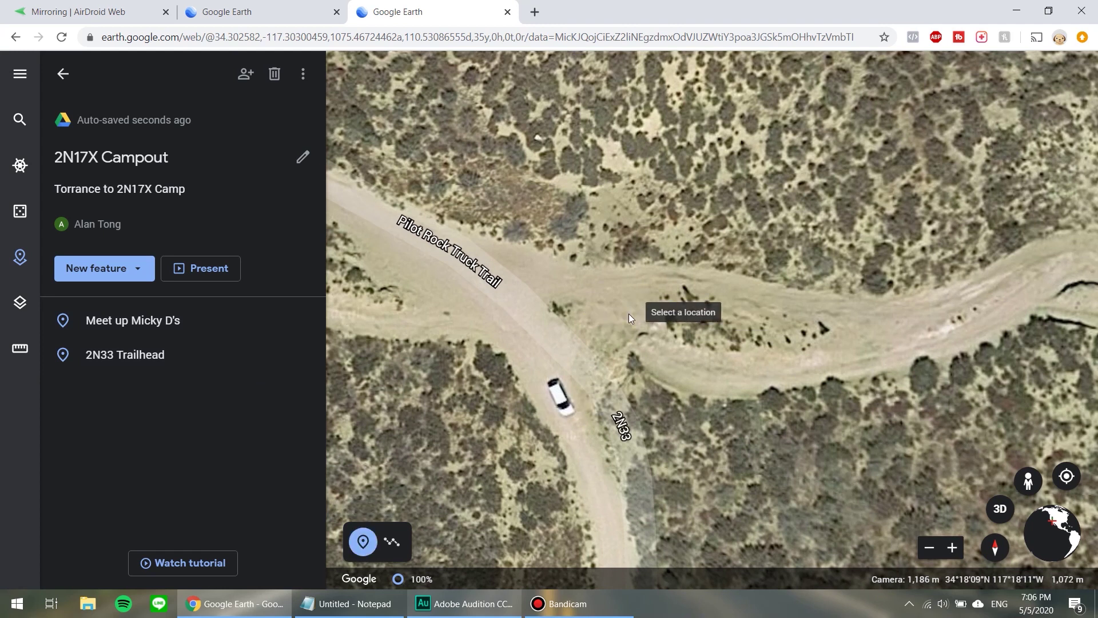
pyautogui.click(629, 314)
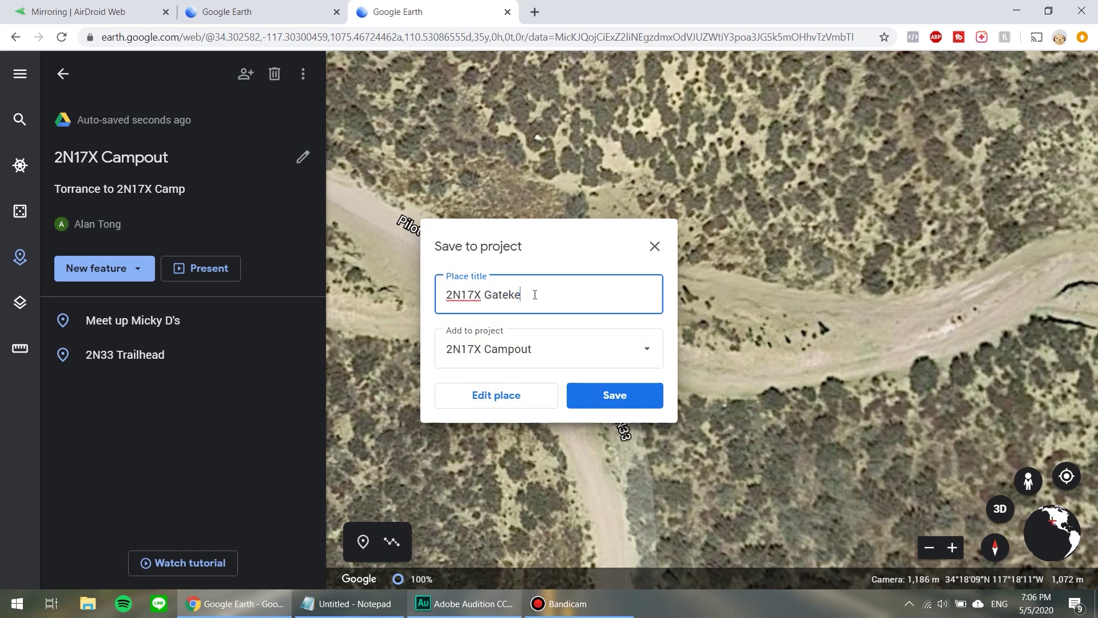
pyautogui.click(622, 397)
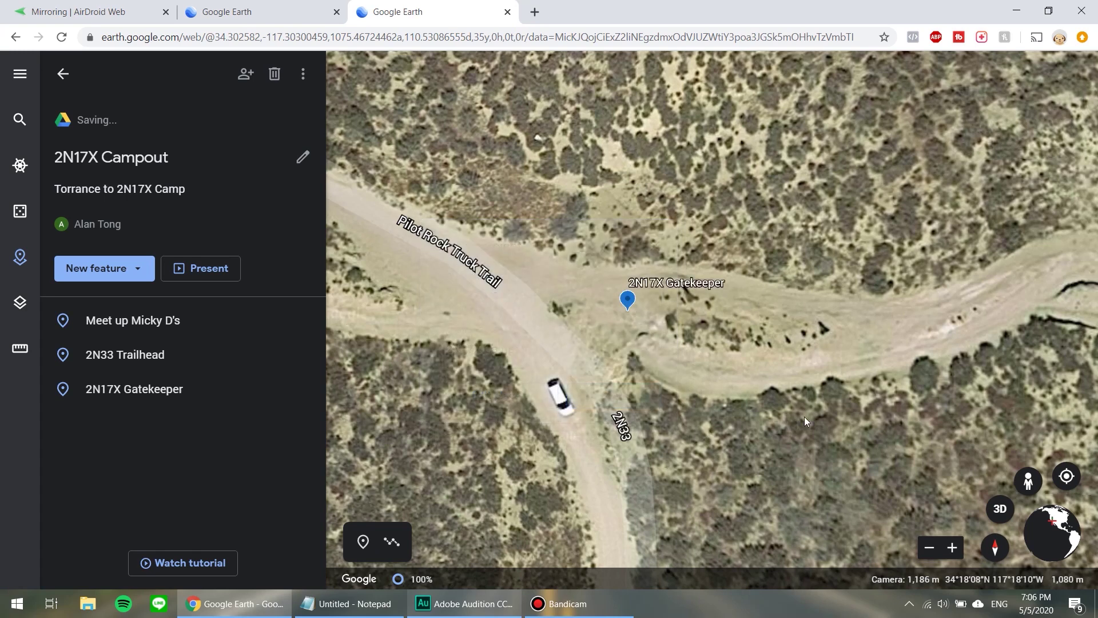
# Reset the map to north-up and follow the trail southeast to a dirt-road fork.
pyautogui.scroll(-3, 804, 417)
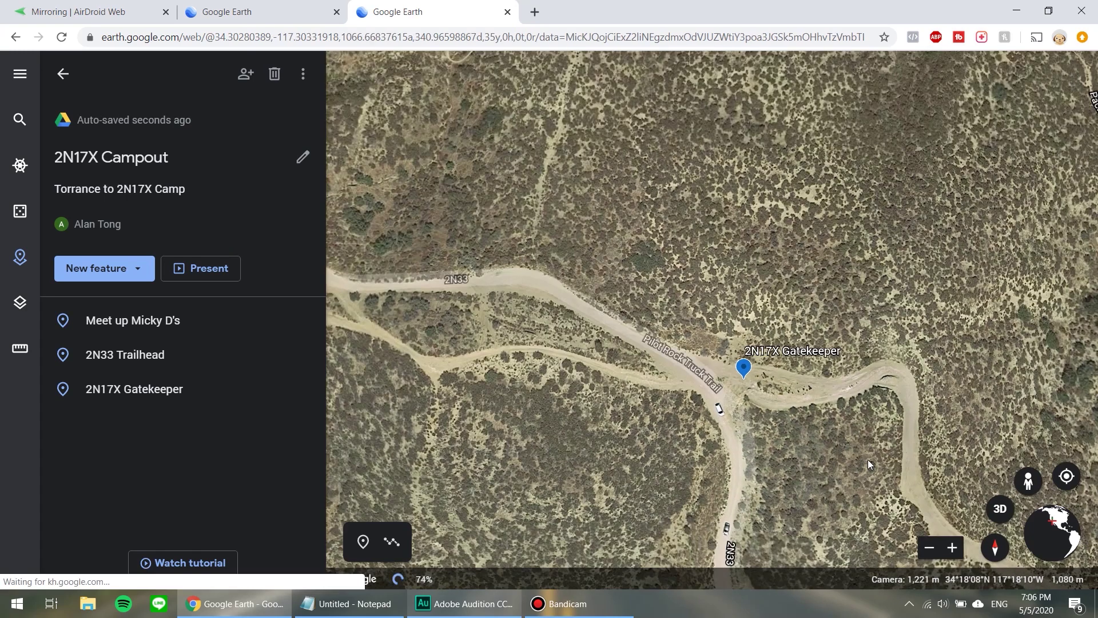
pyautogui.press('n')
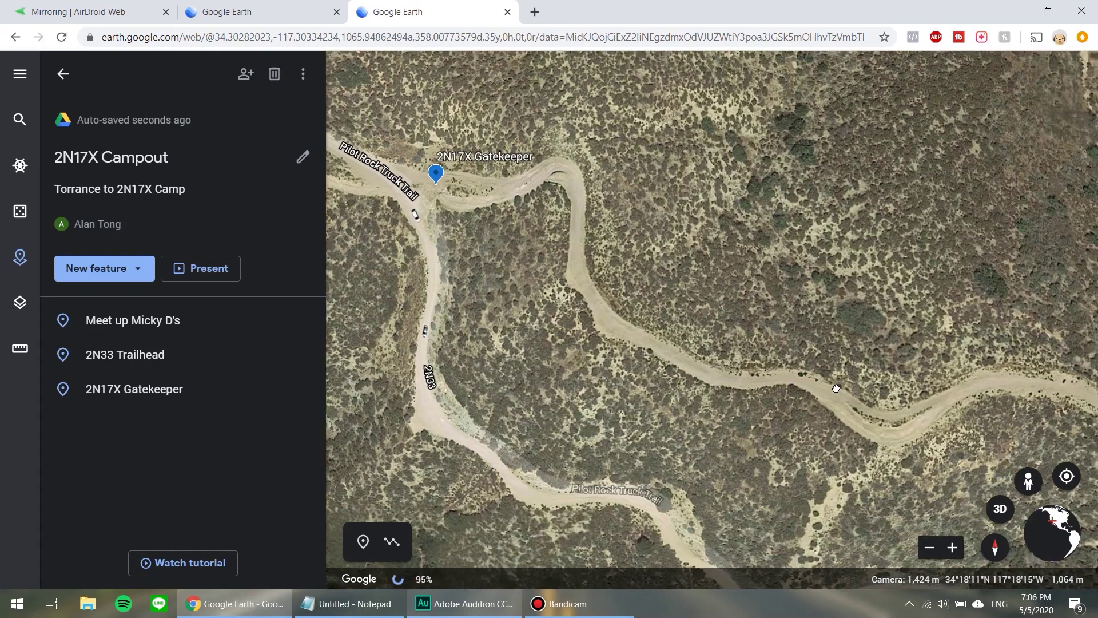
pyautogui.scroll(-3, 922, 429)
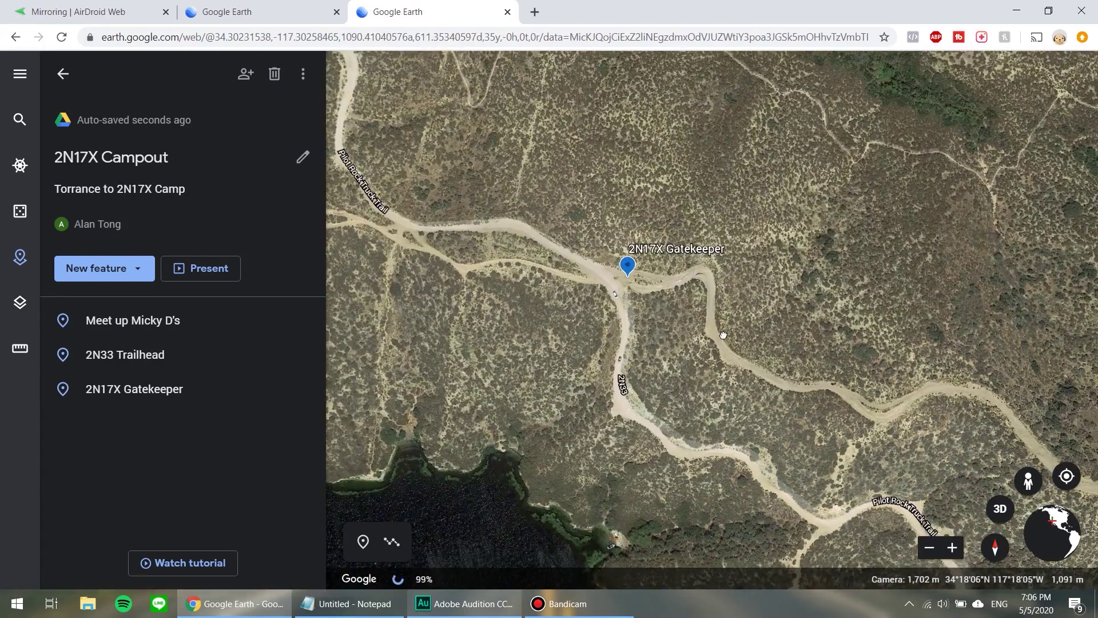
pyautogui.moveTo(724, 336); pyautogui.dragTo(652, 314)
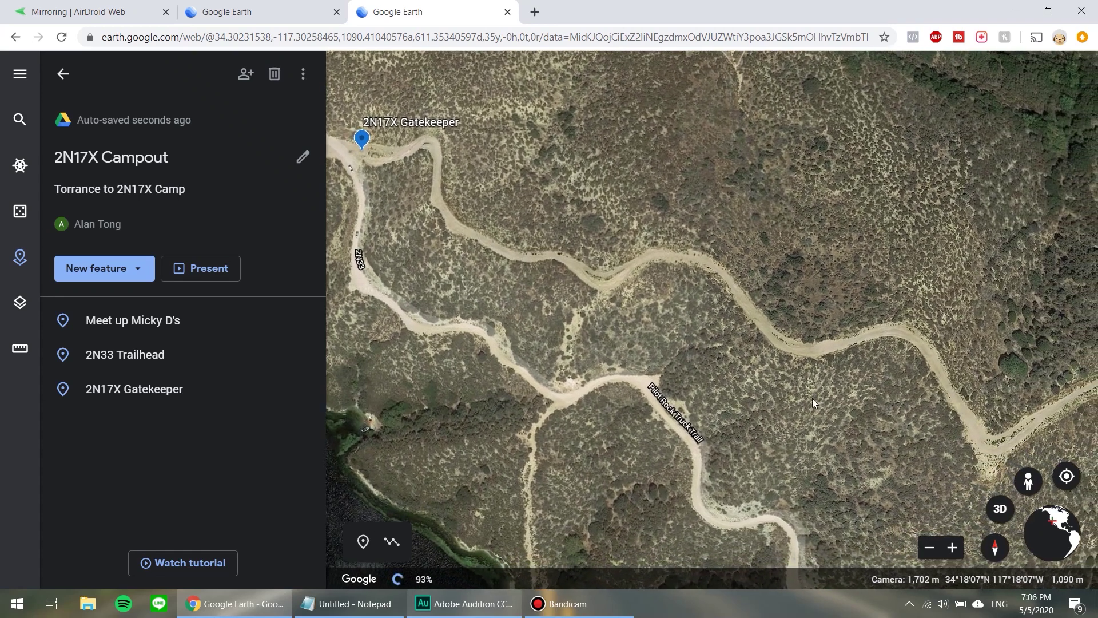
pyautogui.scroll(-2, 807, 398)
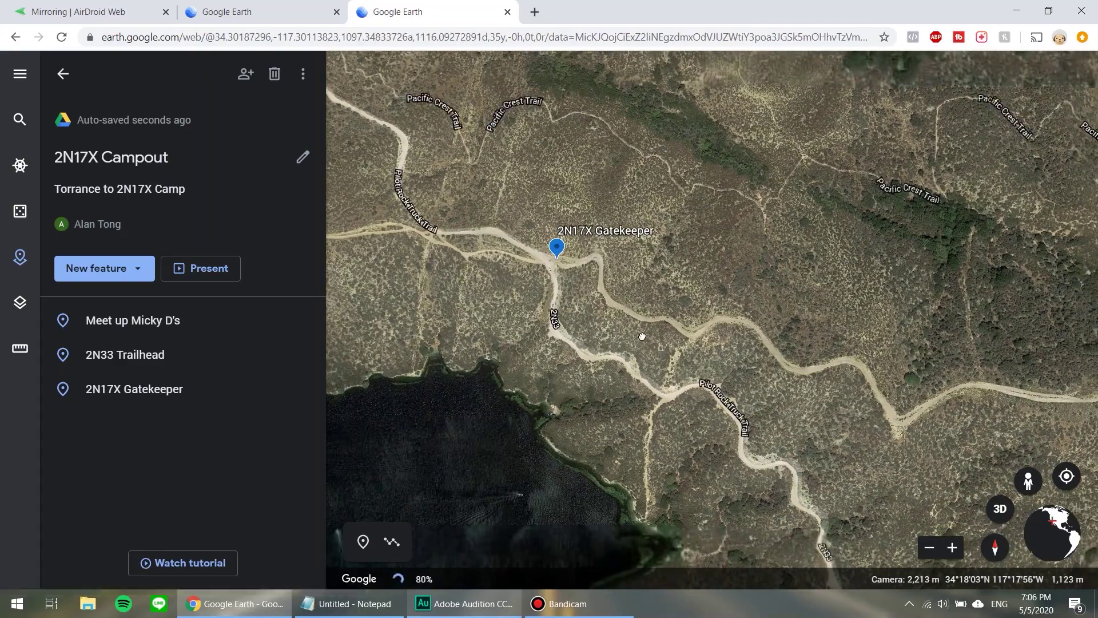
pyautogui.moveTo(767, 367); pyautogui.dragTo(627, 335)
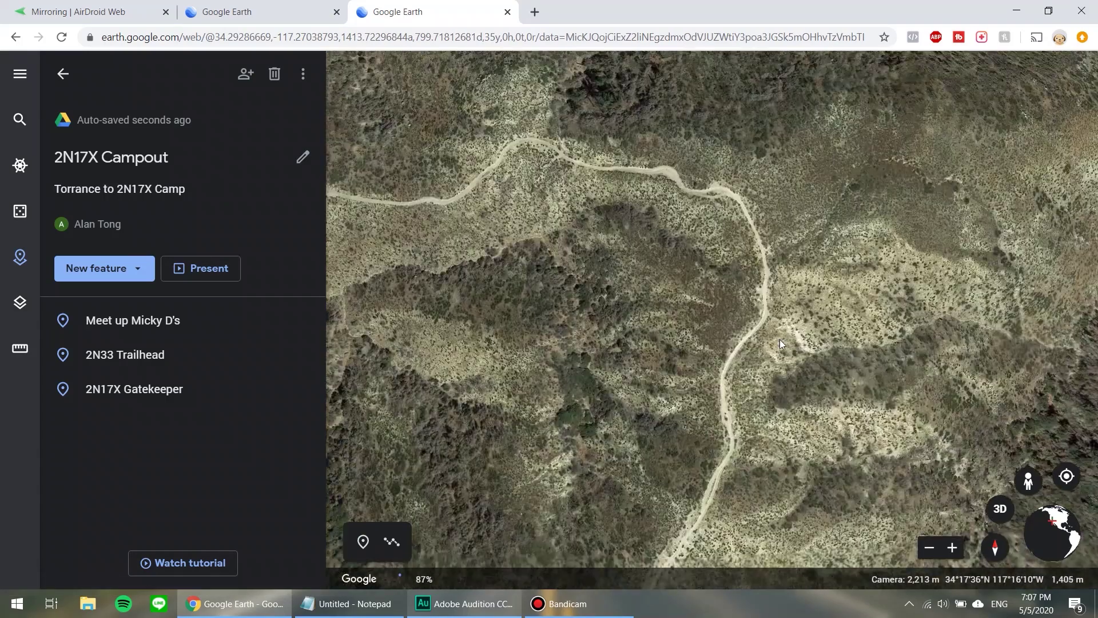
pyautogui.scroll(-3, 781, 360)
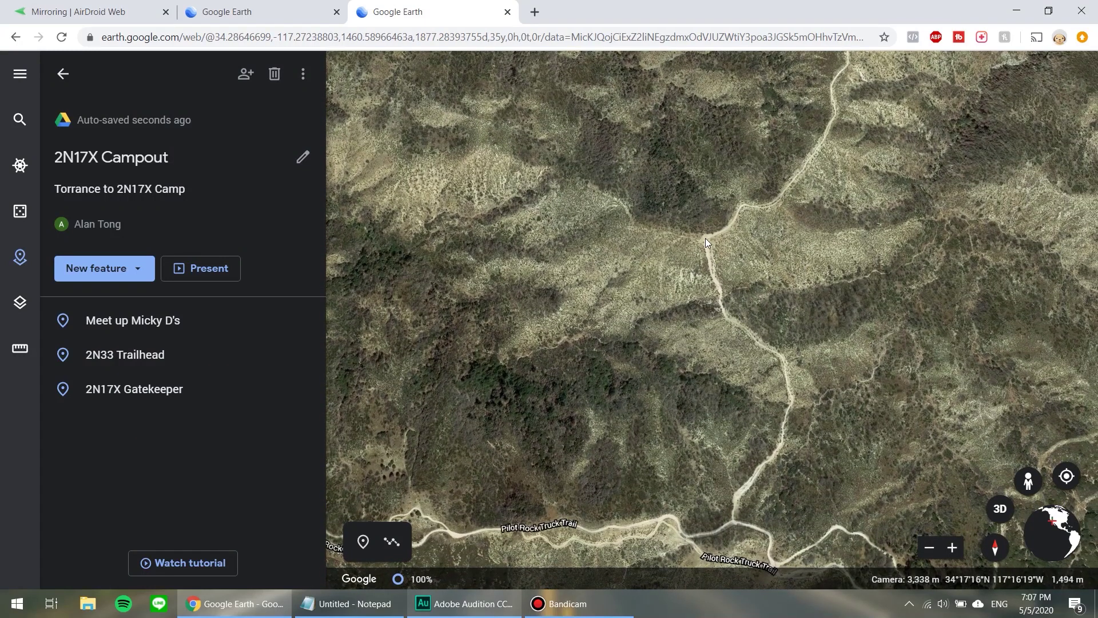
pyautogui.scroll(3, 705, 238)
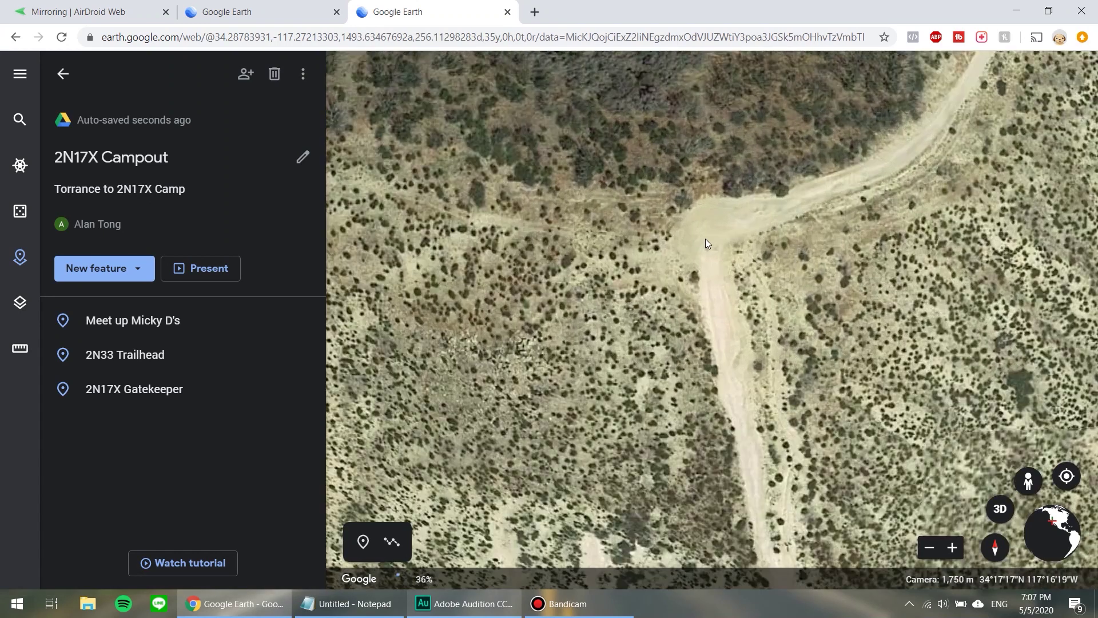
pyautogui.scroll(2, 654, 330)
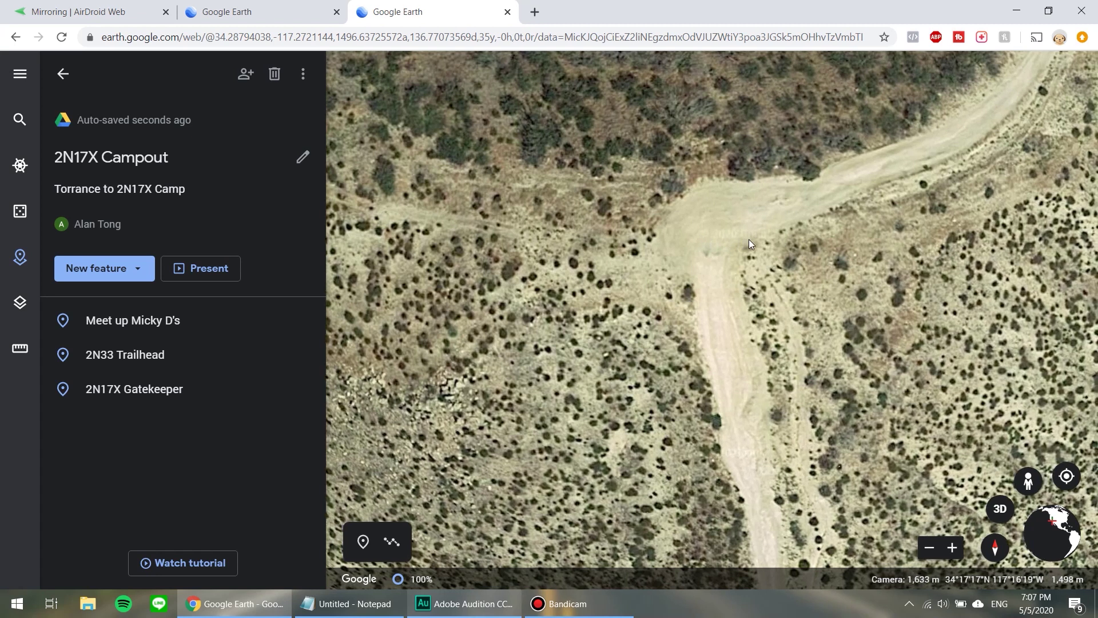
# Tilt the view into a low-angle 3D perspective of the junction and its hillsides.
pyautogui.press('Right')
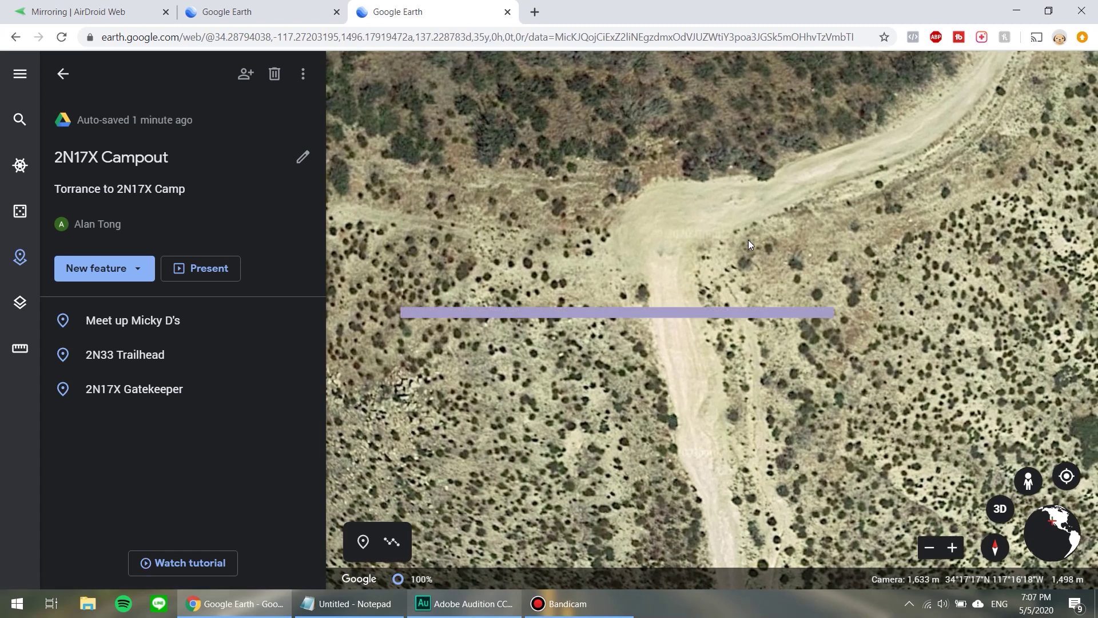
pyautogui.hotkey('shift', 'Up')
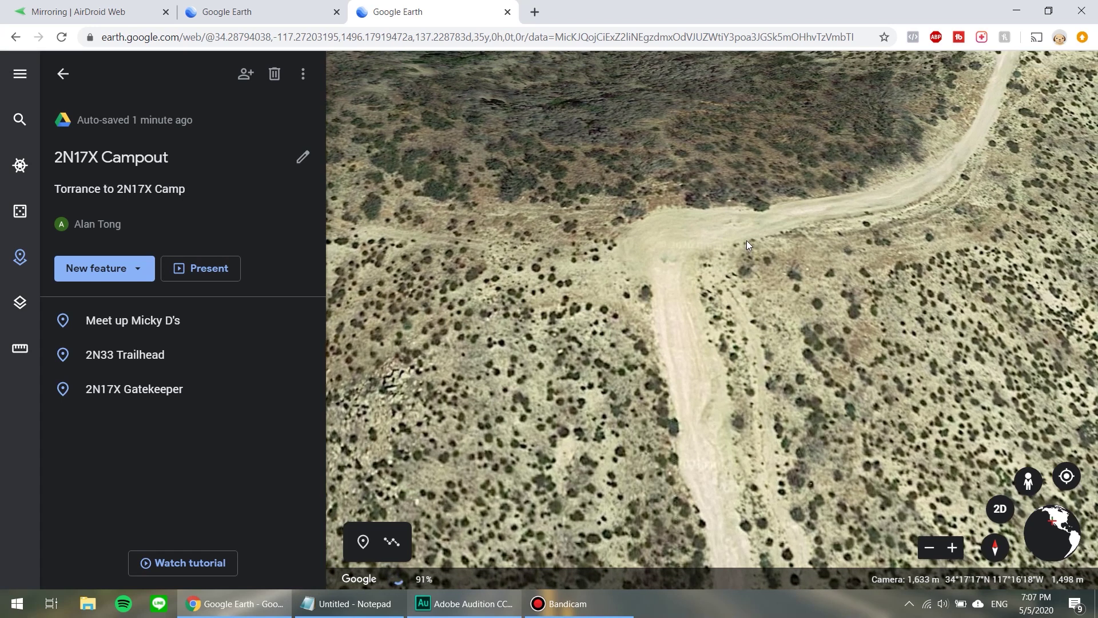
pyautogui.hotkey('shift', 'Up')
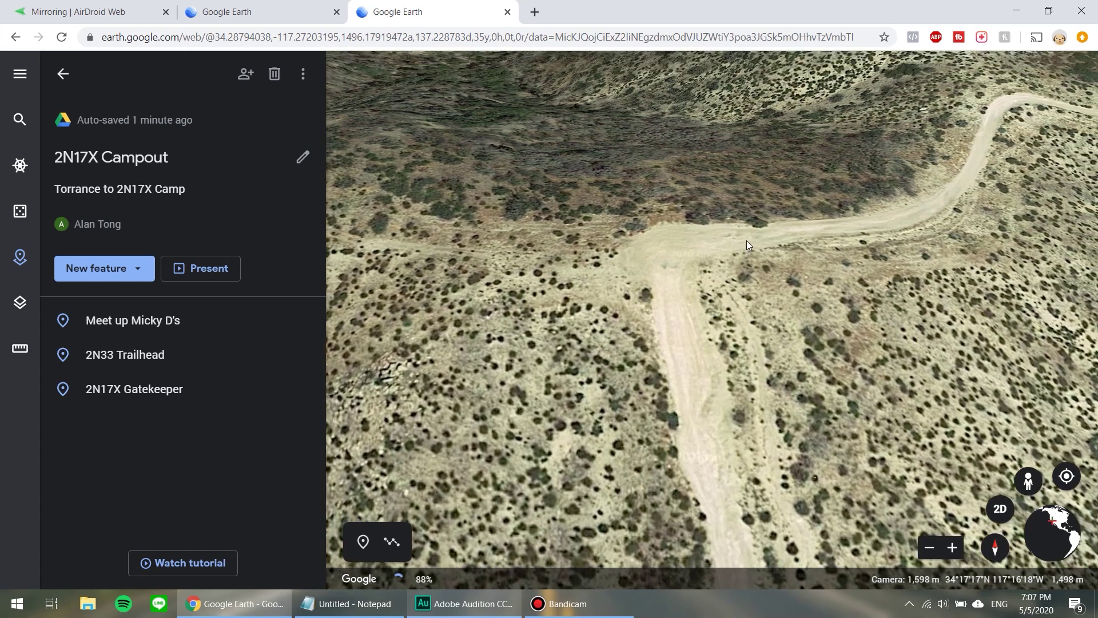
pyautogui.hotkey('shift', 'Up')
pyautogui.hotkey('shift', 'Up')
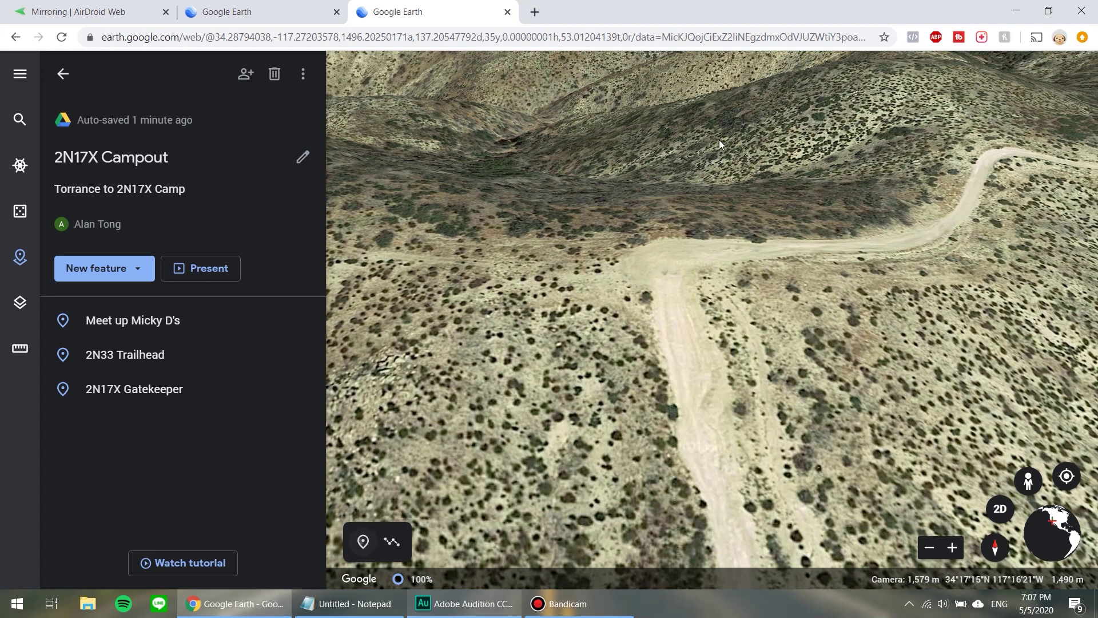
pyautogui.hotkey('ctrl', 'shift', 'p')
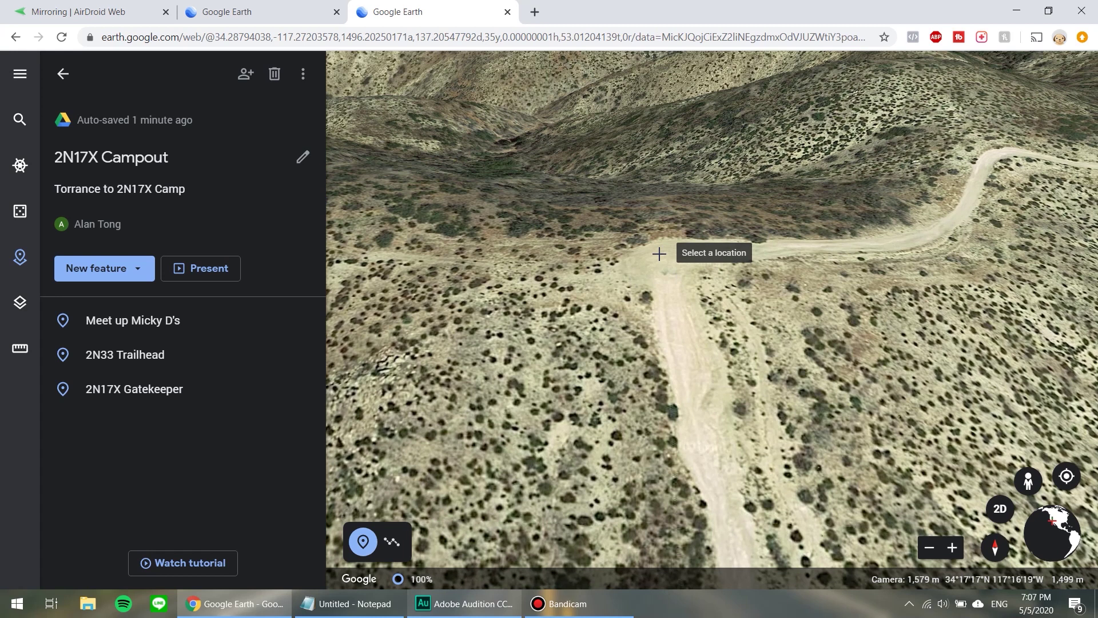
# Place a placemark titled 'Campout' at the dirt-road junction and save it to the project.
pyautogui.click(661, 261)
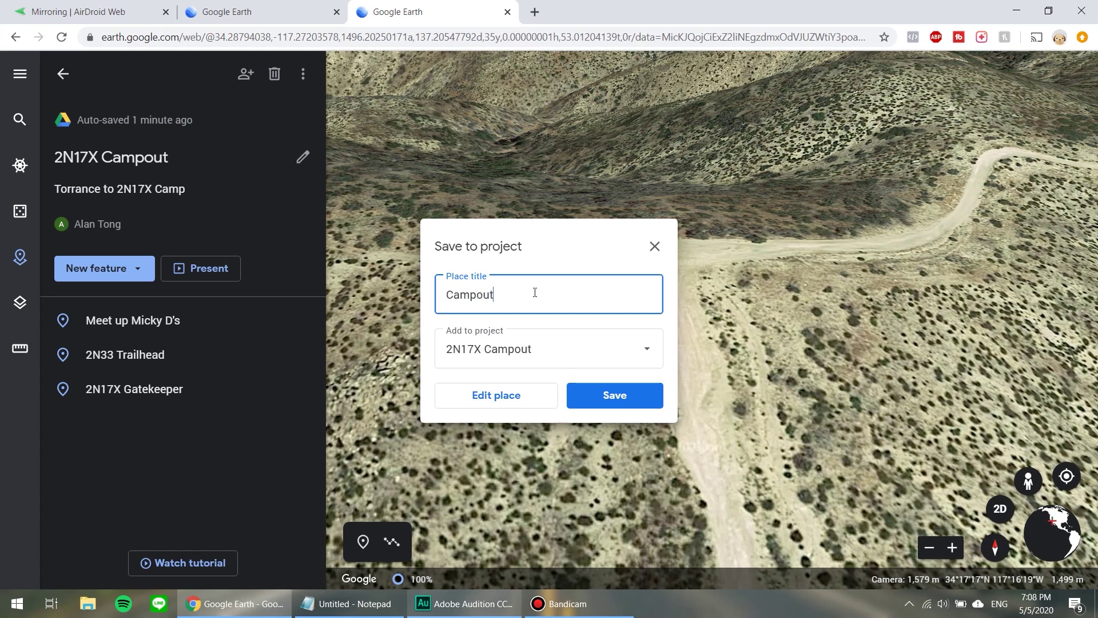
pyautogui.click(614, 393)
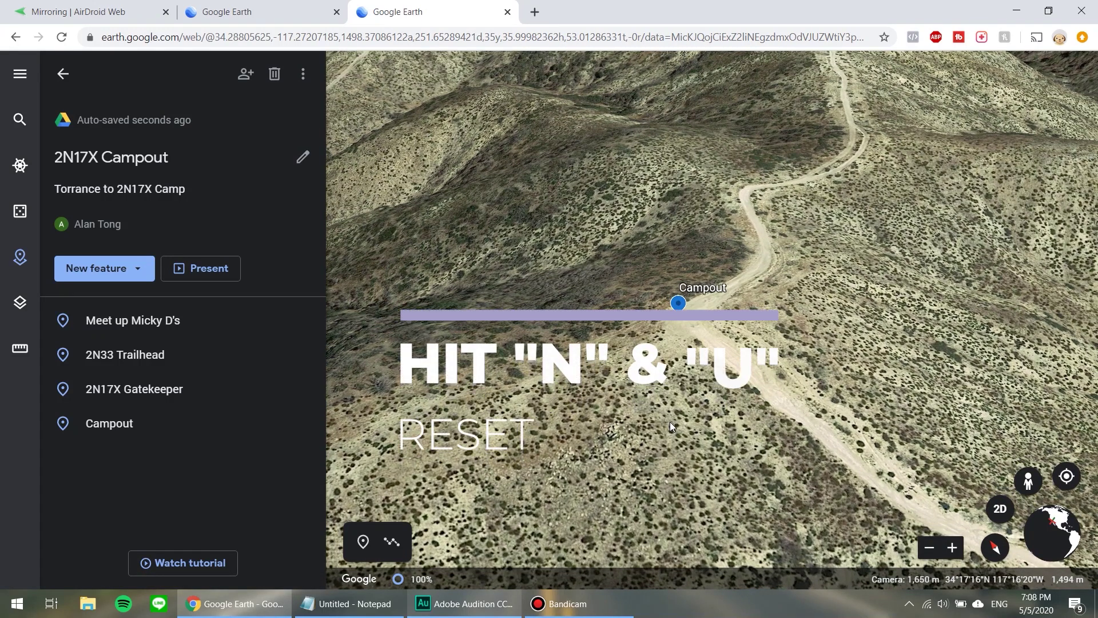
# Reset the view to north-up and top-down, then pan south to Pilot Rock Truck Trail.
pyautogui.press('n')
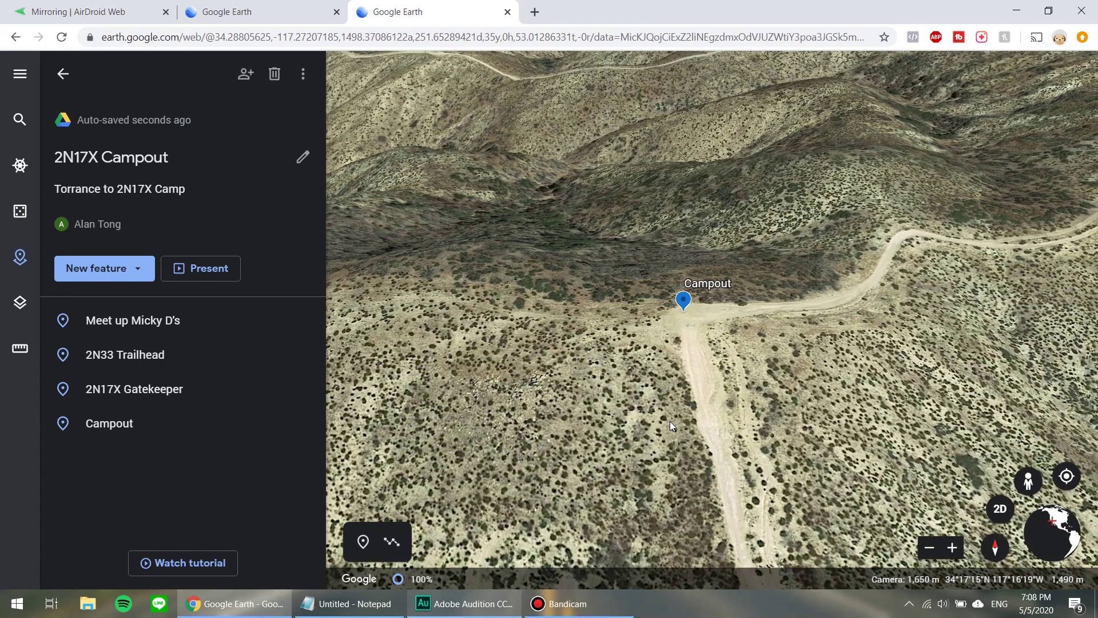
pyautogui.press('u')
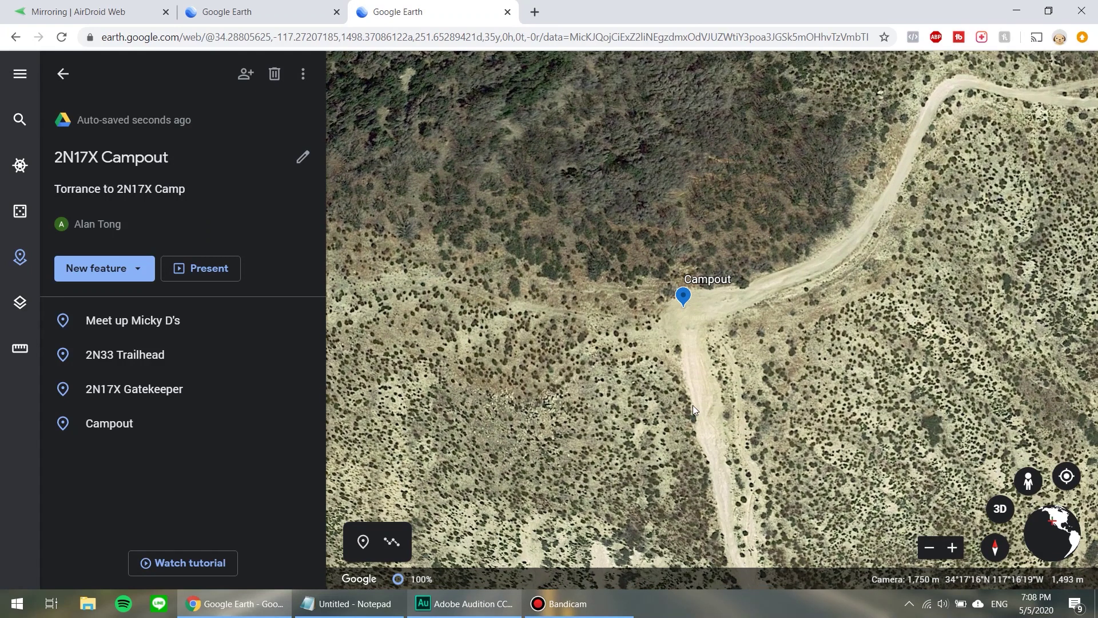
pyautogui.scroll(-3, 692, 405)
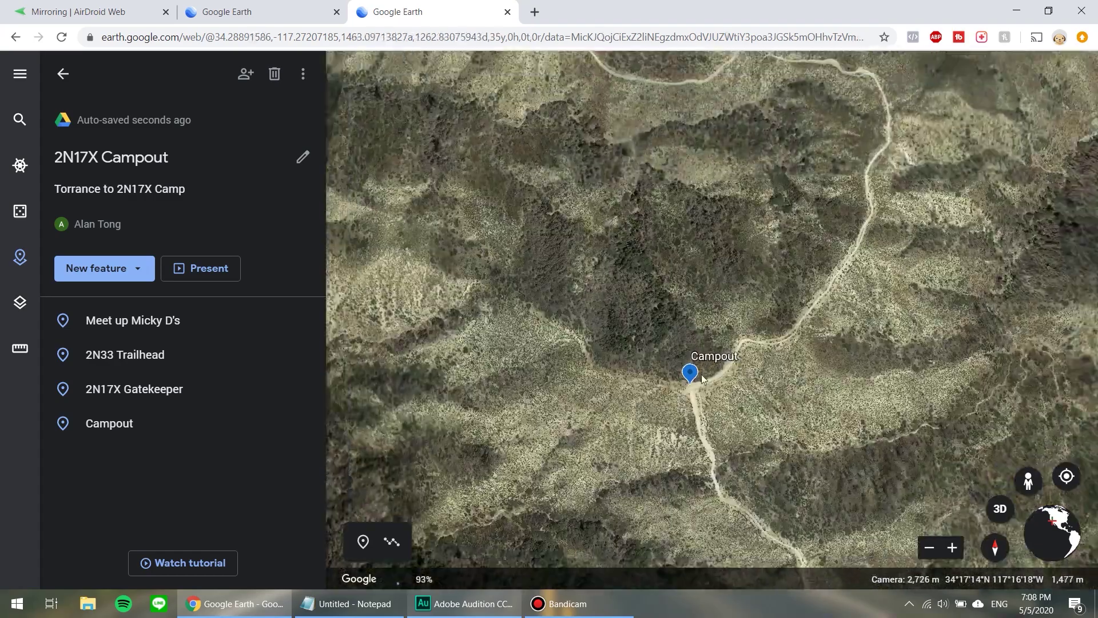
pyautogui.moveTo(607, 292); pyautogui.dragTo(509, 175)
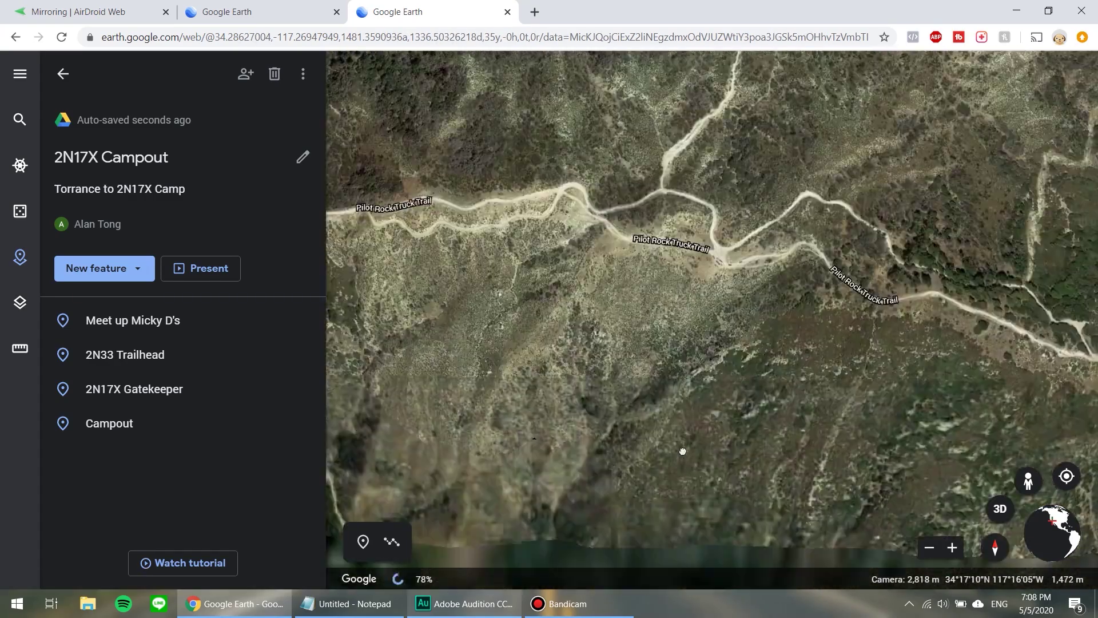
pyautogui.scroll(2, 681, 167)
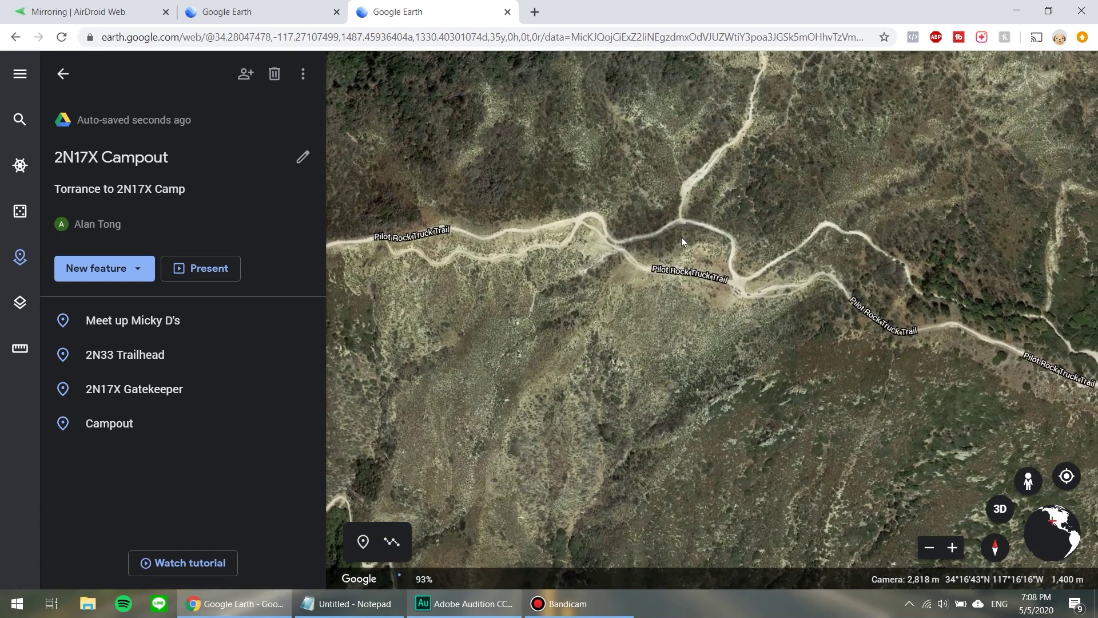
# Place a 'Decision Point' placemark at the side-trail junction on Pilot Rock Truck Trail 2N36.
pyautogui.click(681, 237)
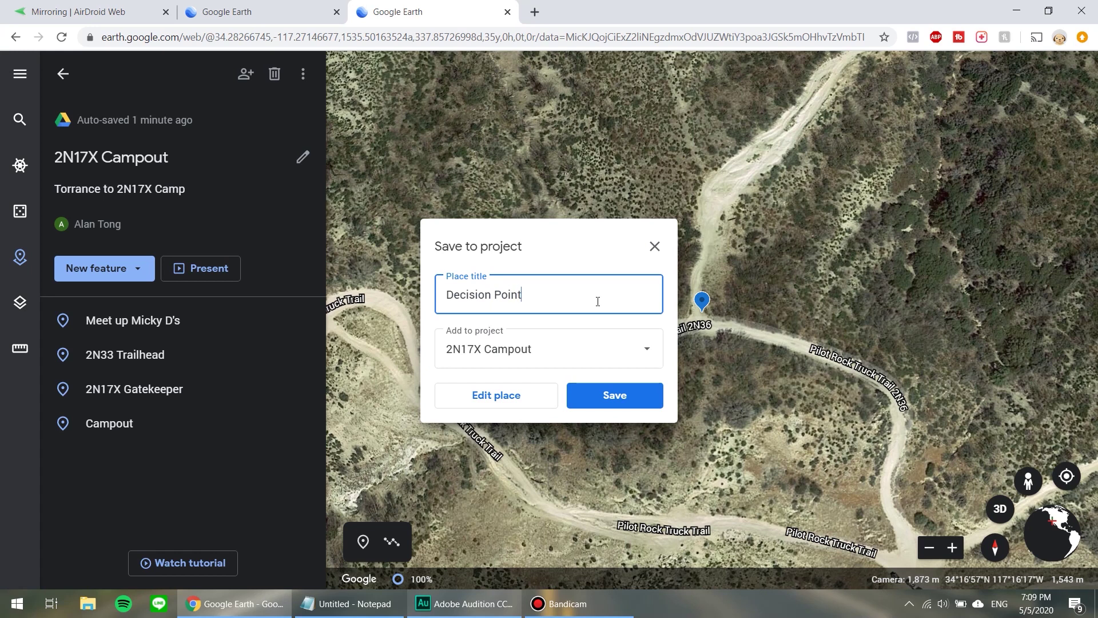
pyautogui.click(607, 400)
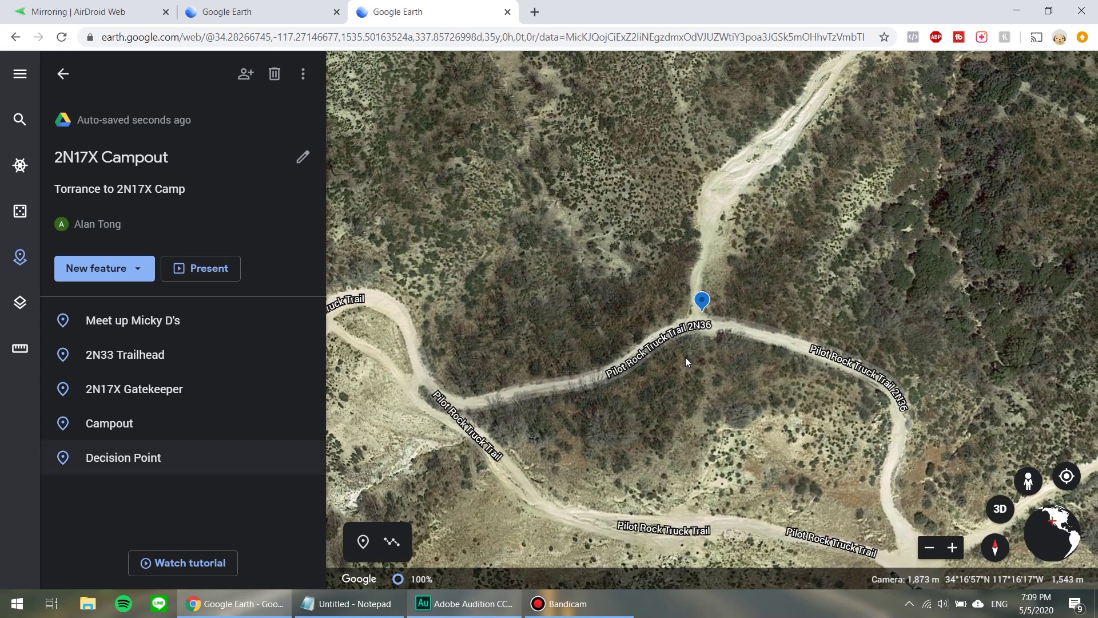
pyautogui.scroll(-3, 687, 358)
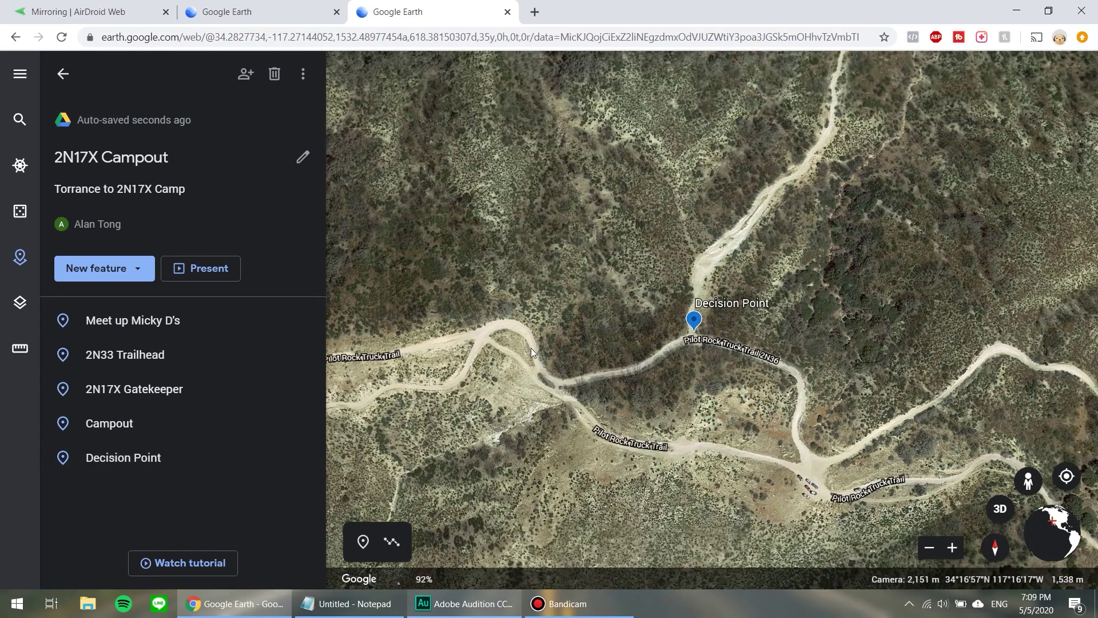
# Zoom out and pan to frame all placemarks from 2N33 Trailhead to Decision Point.
pyautogui.scroll(-4, 529, 348)
pyautogui.scroll(-5, 529, 348)
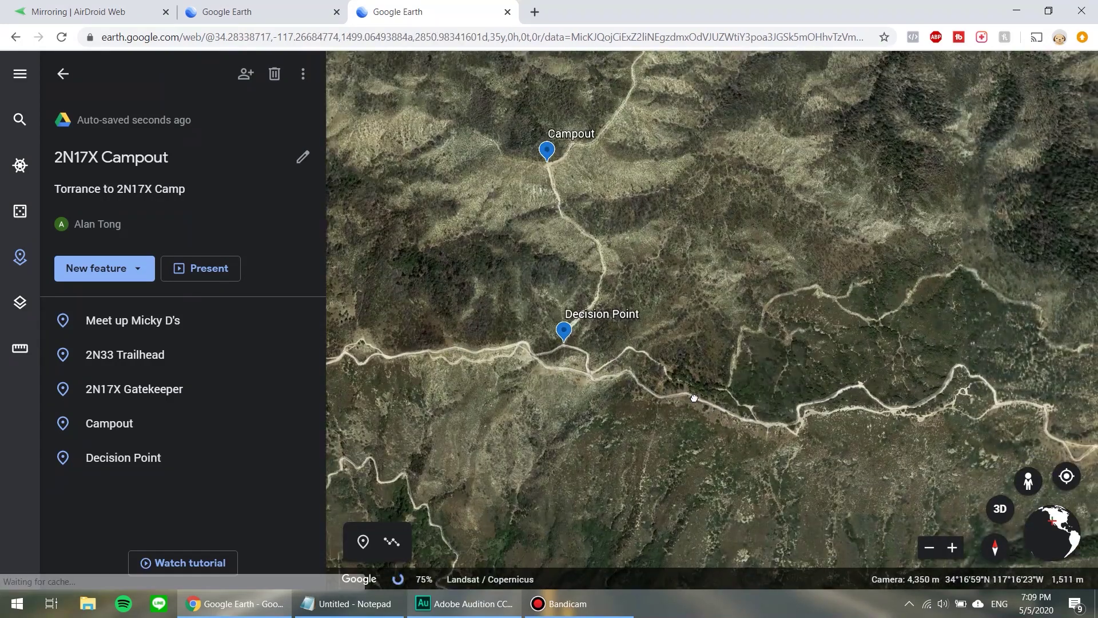
pyautogui.moveTo(694, 398); pyautogui.dragTo(699, 401)
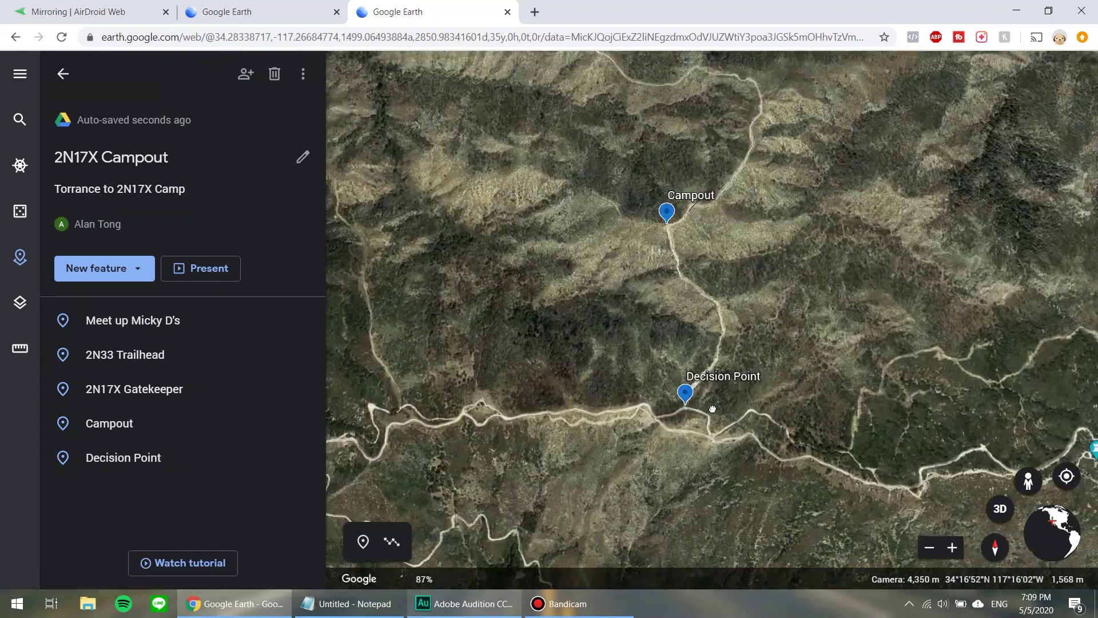
pyautogui.scroll(-3, 713, 409)
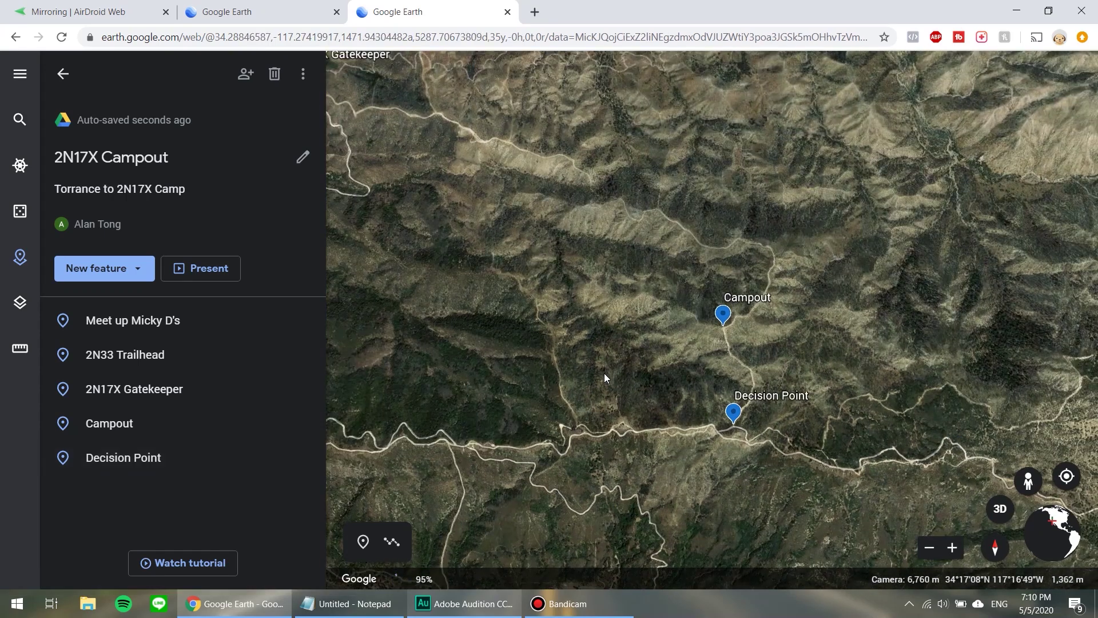
pyautogui.scroll(-3, 604, 373)
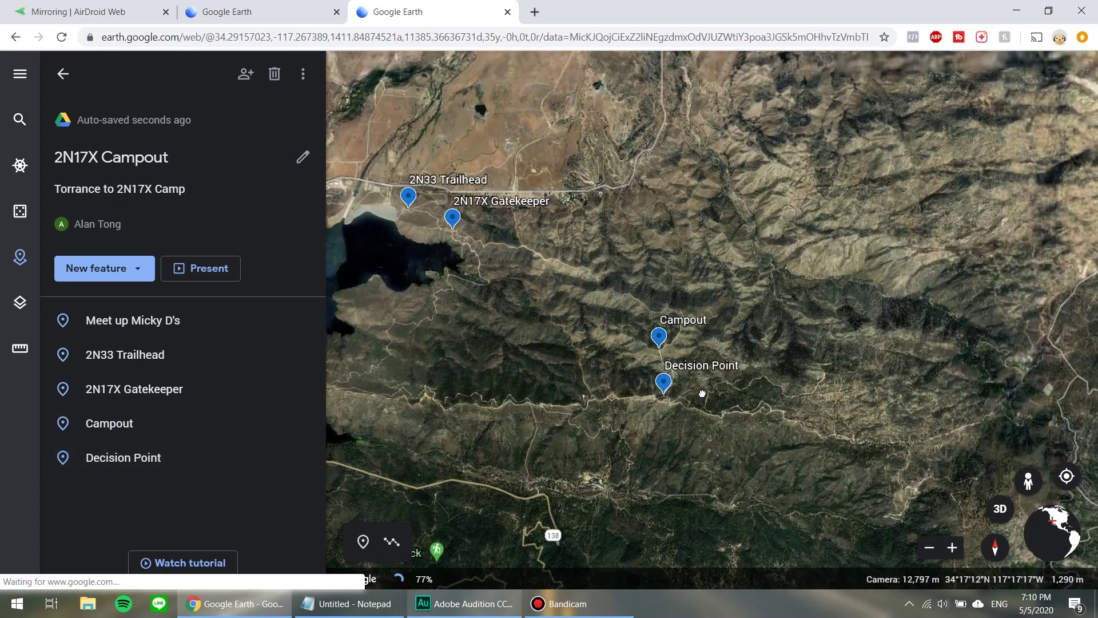
pyautogui.moveTo(702, 393); pyautogui.dragTo(750, 427)
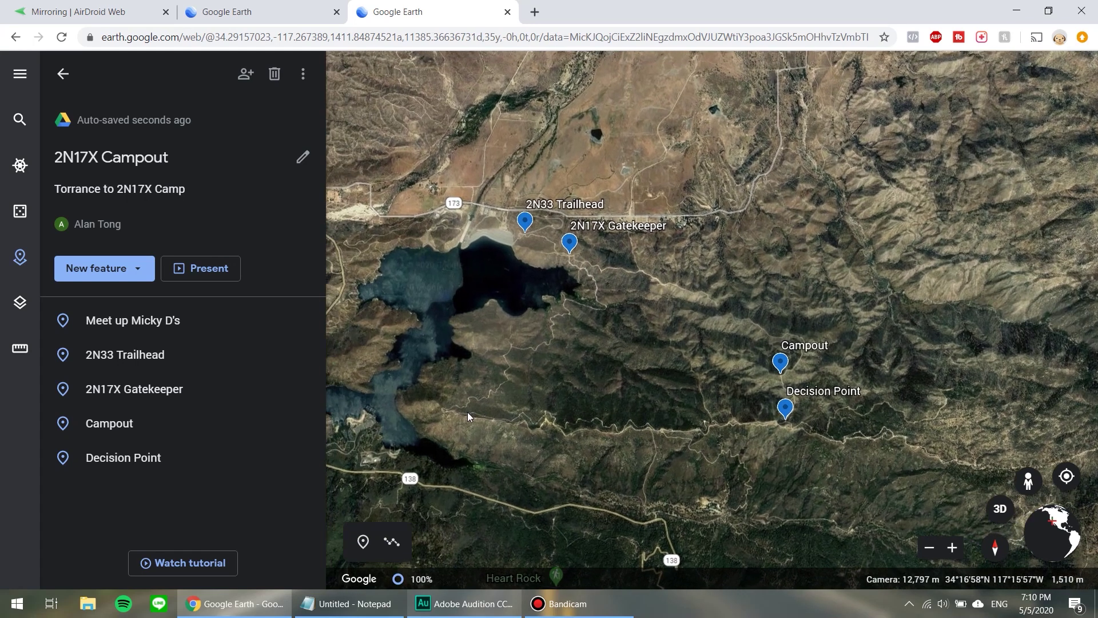
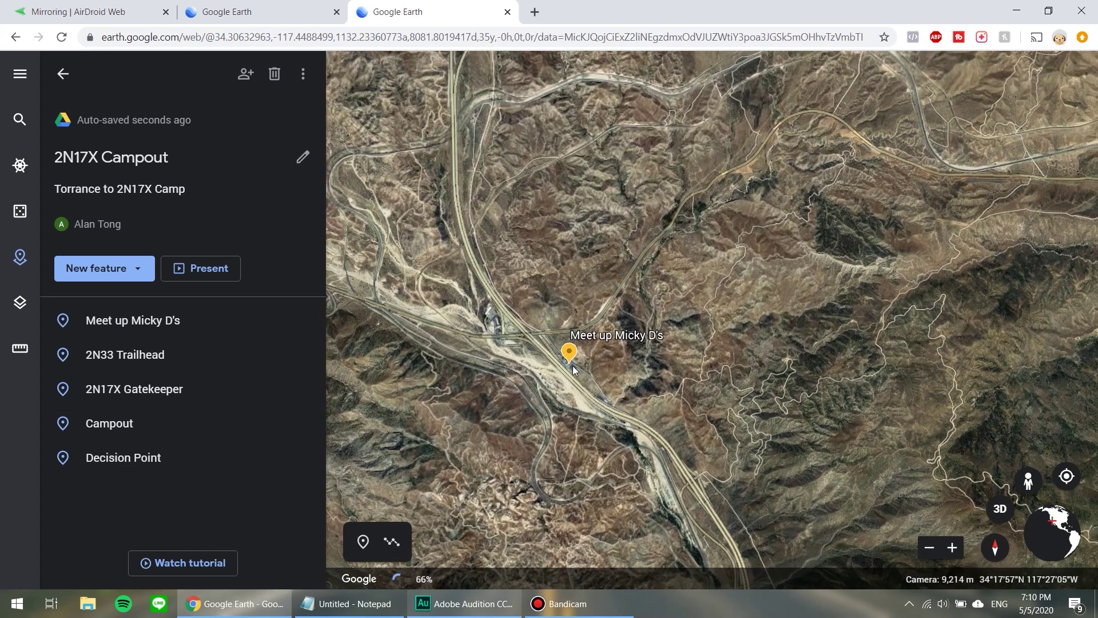
# Zoom in and pan the map around the Meet up Micky D's area.
pyautogui.scroll(5, 595, 379)
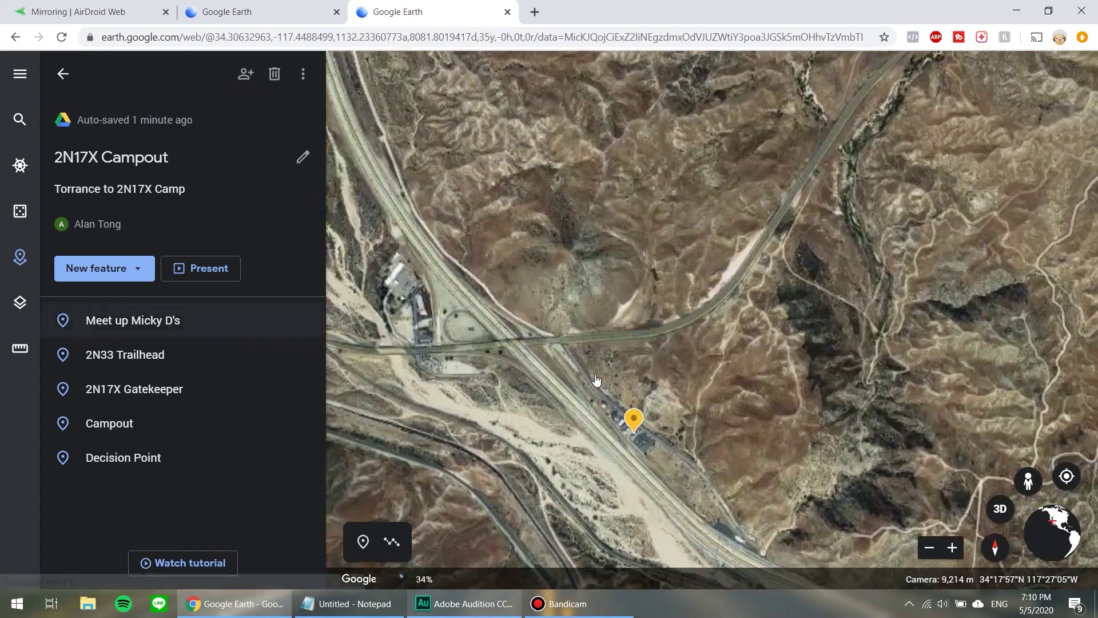
pyautogui.scroll(2, 633, 396)
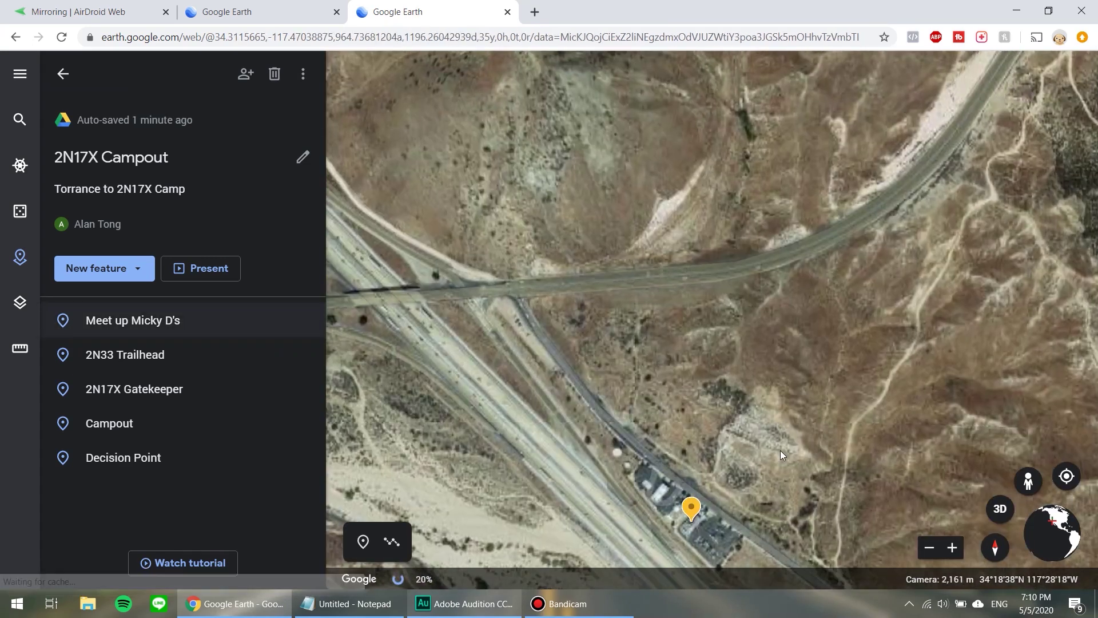
pyautogui.moveTo(644, 428); pyautogui.dragTo(508, 432)
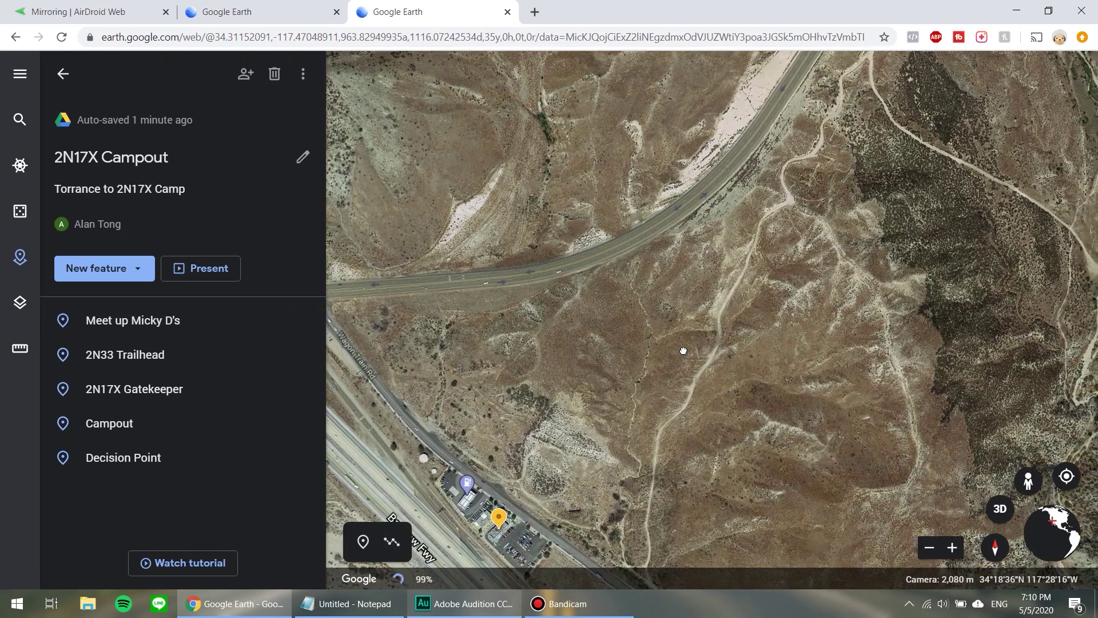
pyautogui.moveTo(640, 360); pyautogui.dragTo(683, 350)
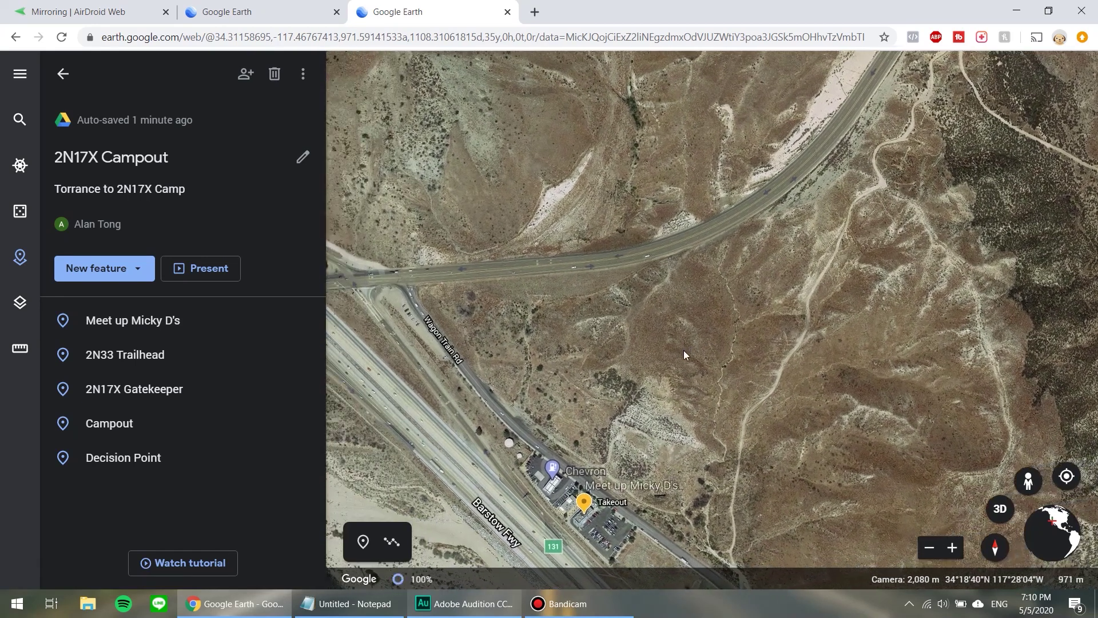
# Switch on the Draw line tool and fly to the Meet up Micky D's placemark.
pyautogui.click(392, 542)
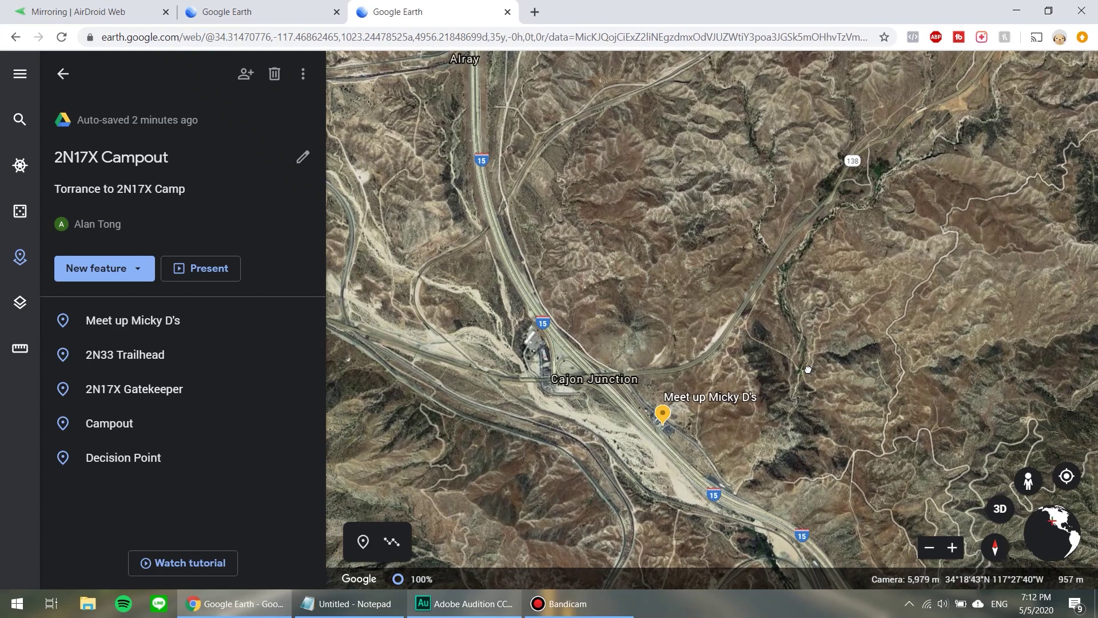
pyautogui.scroll(3, 677, 426)
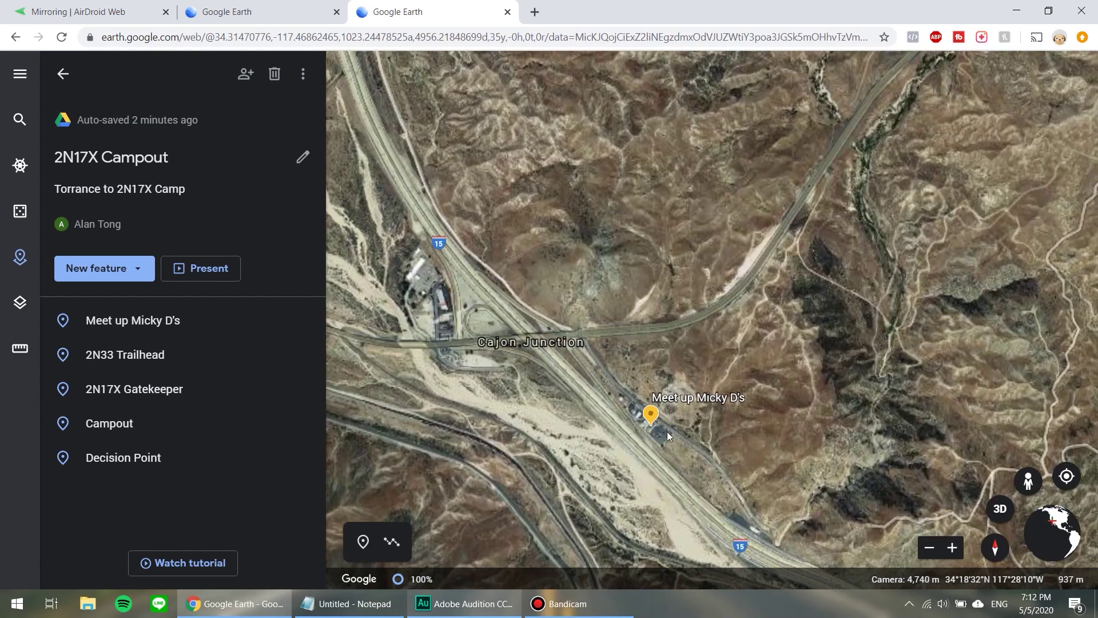
pyautogui.scroll(5, 654, 432)
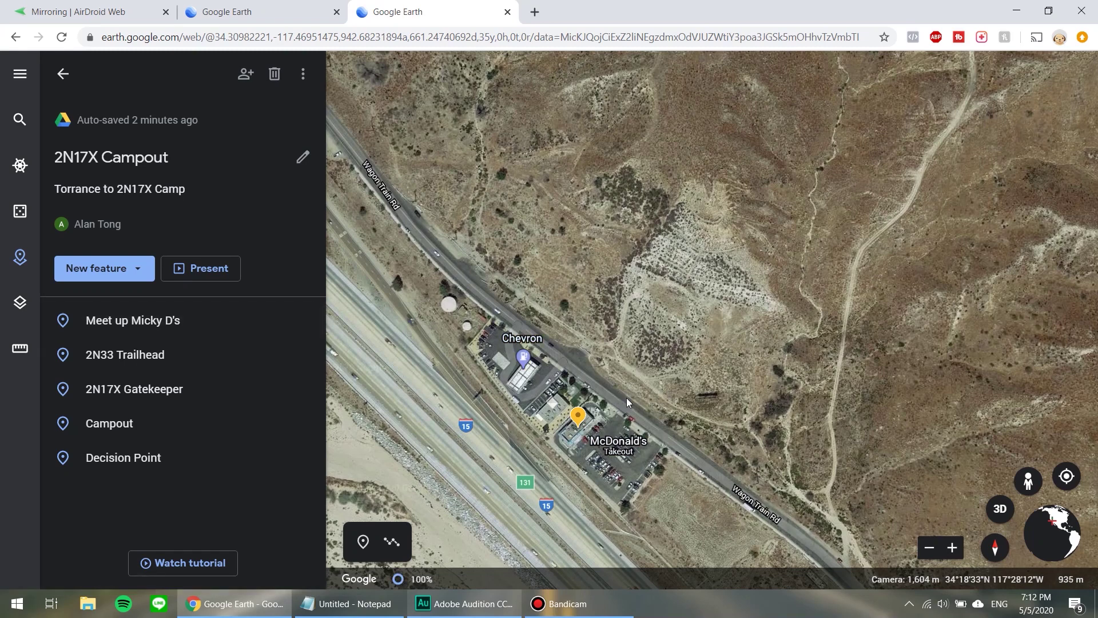
pyautogui.scroll(-2, 626, 397)
pyautogui.click(123, 324)
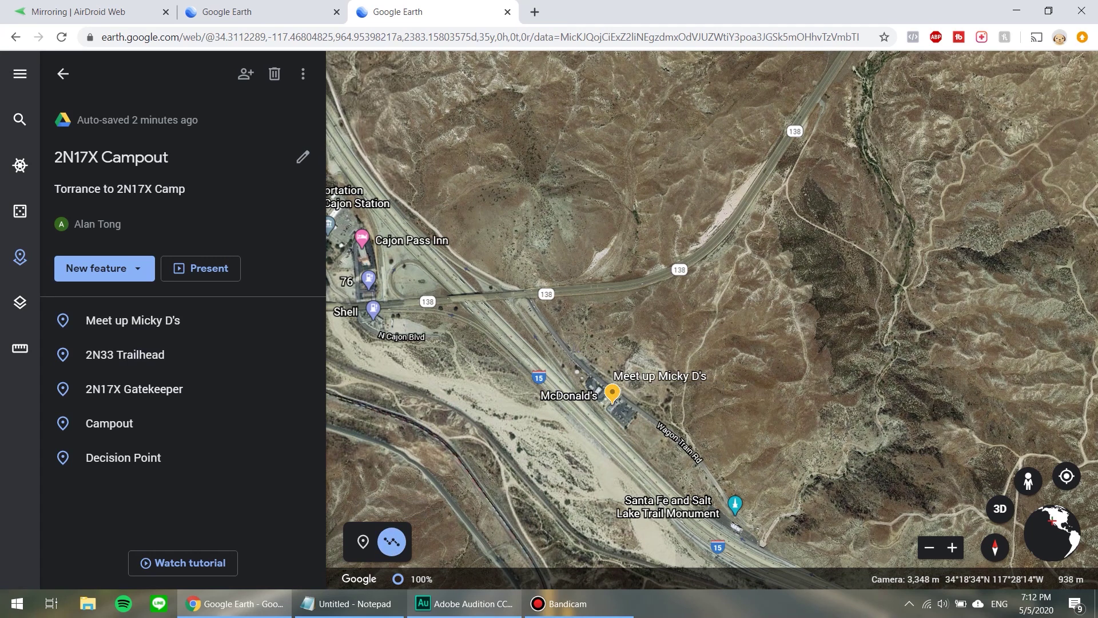
# Start the route at the Meet up Micky D's pin and trace it northeast along Highway 138.
pyautogui.click(569, 353)
pyautogui.click(529, 295)
pyautogui.click(657, 278)
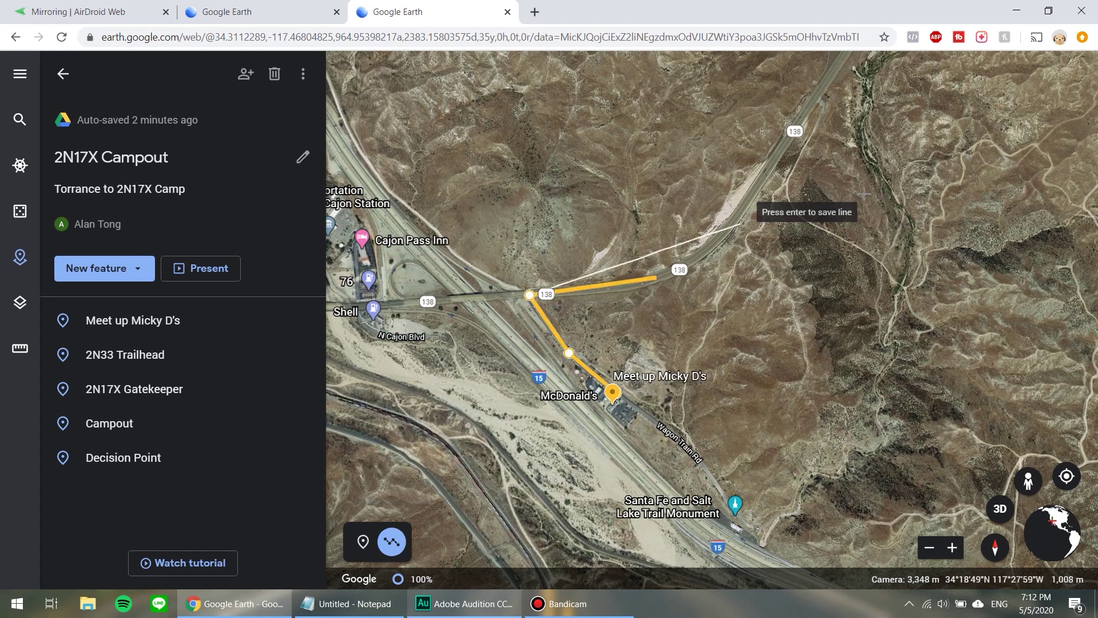
pyautogui.click(739, 212)
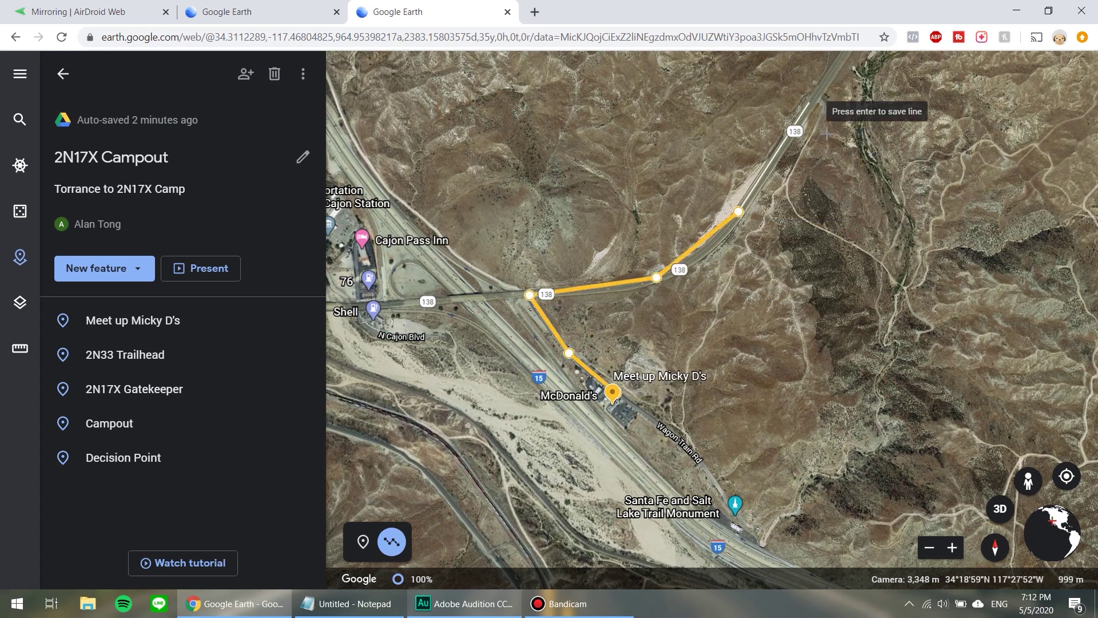
pyautogui.click(809, 103)
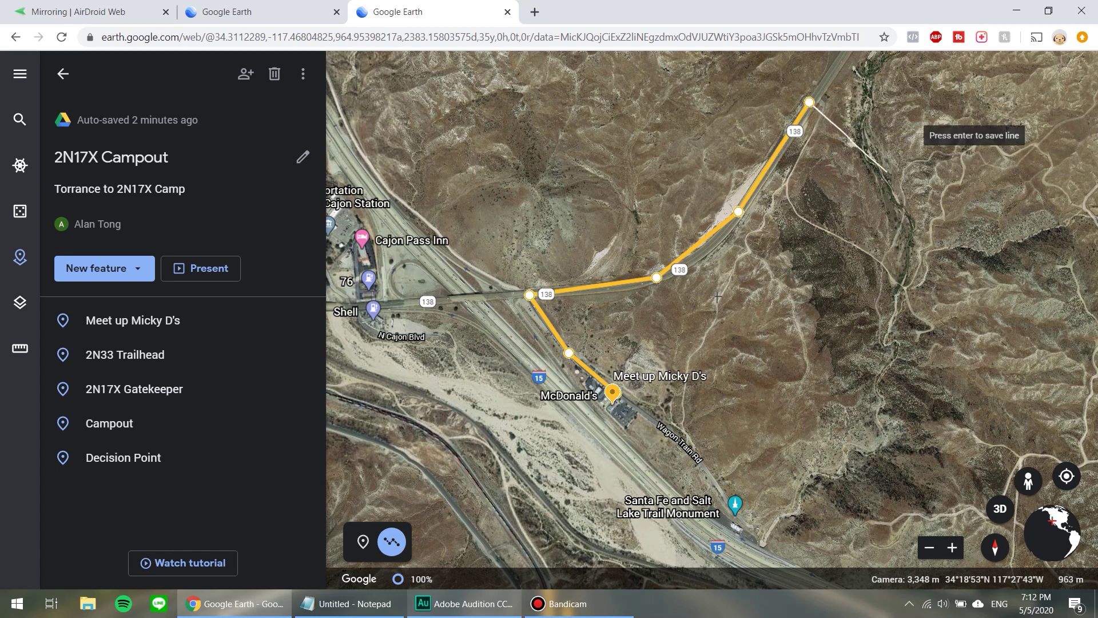
pyautogui.moveTo(755, 254); pyautogui.dragTo(567, 403)
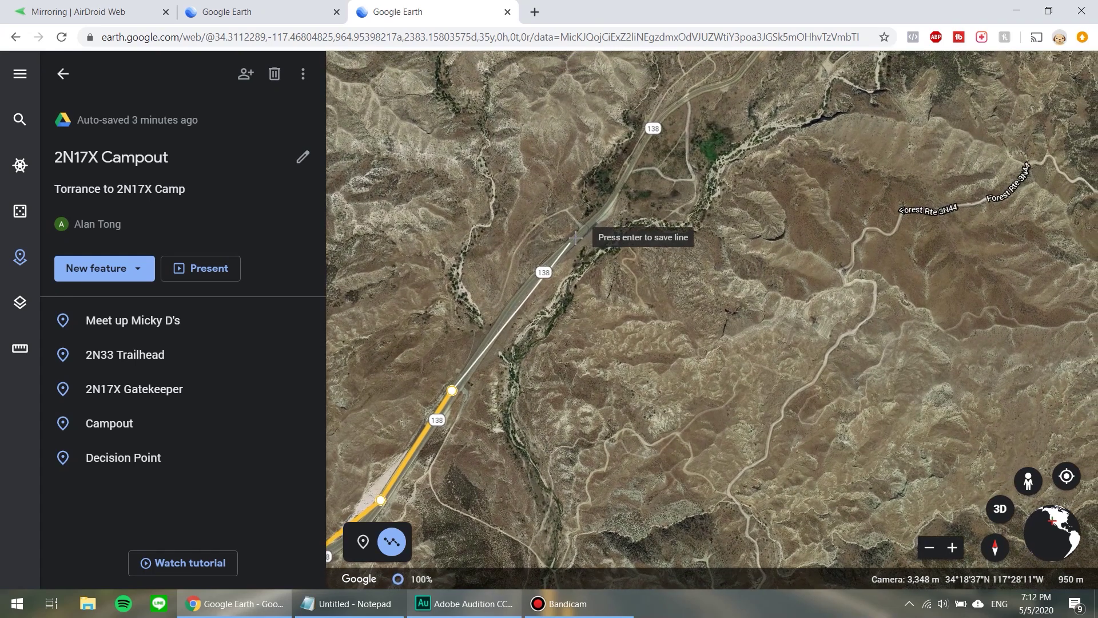
pyautogui.click(594, 218)
pyautogui.click(654, 117)
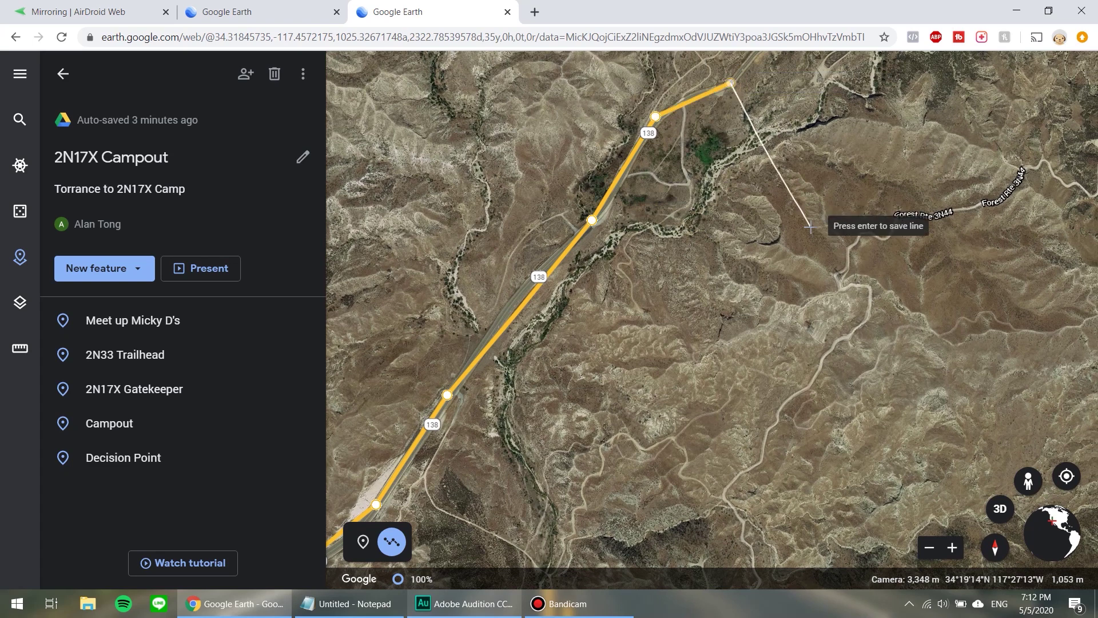
pyautogui.scroll(-4, 810, 227)
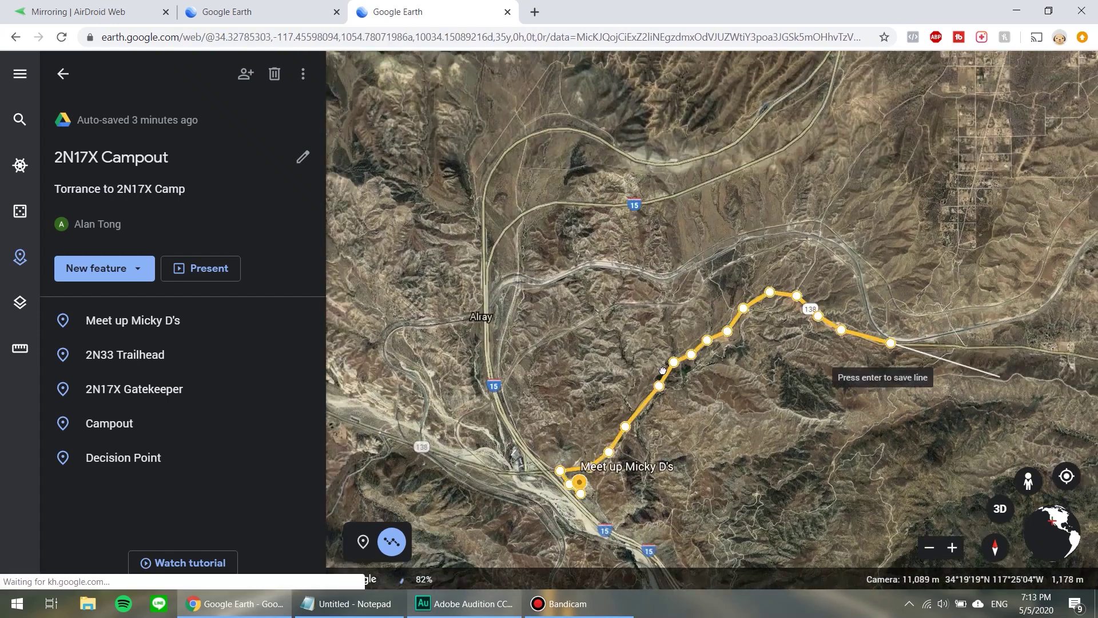
pyautogui.moveTo(822, 375); pyautogui.dragTo(774, 373)
pyautogui.scroll(-2, 736, 339)
pyautogui.click(995, 408)
pyautogui.moveTo(560, 347); pyautogui.dragTo(507, 336)
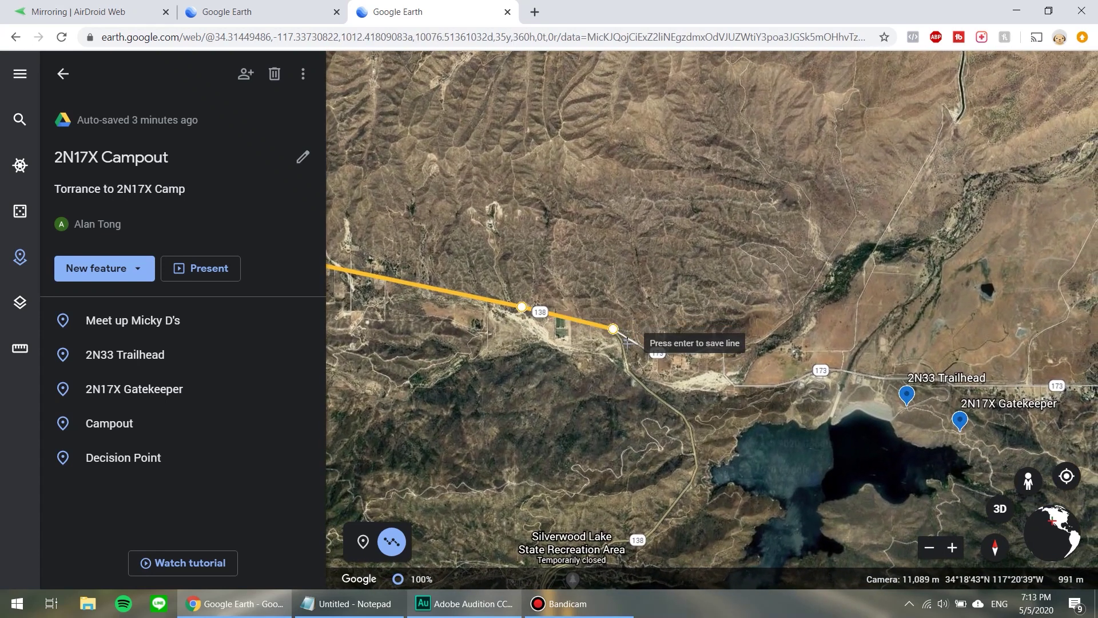
pyautogui.scroll(3, 627, 343)
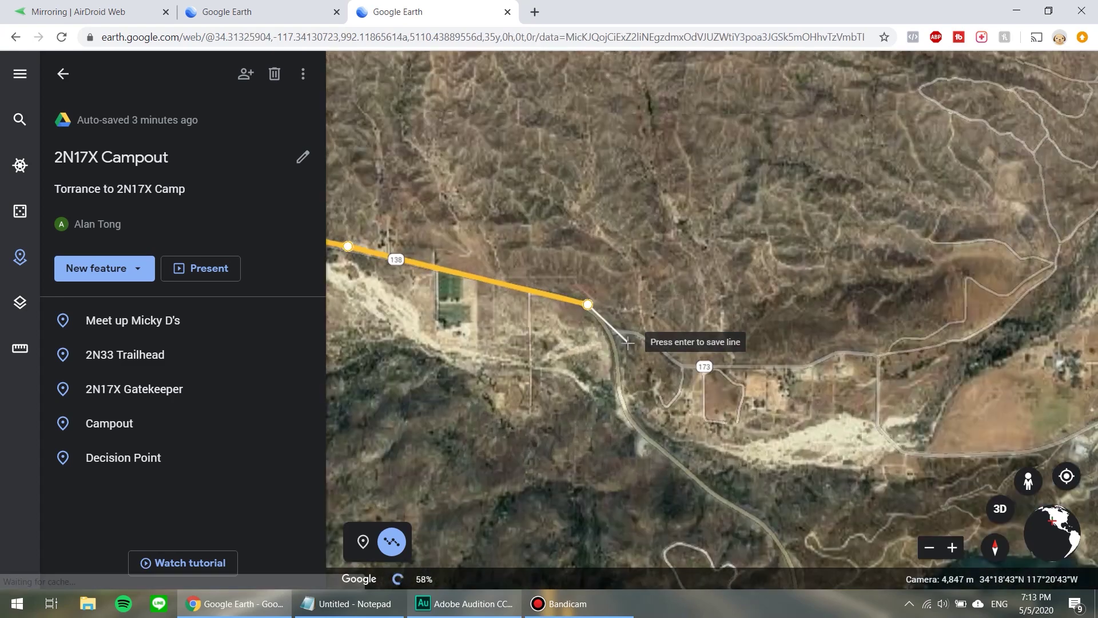
pyautogui.scroll(5, 627, 343)
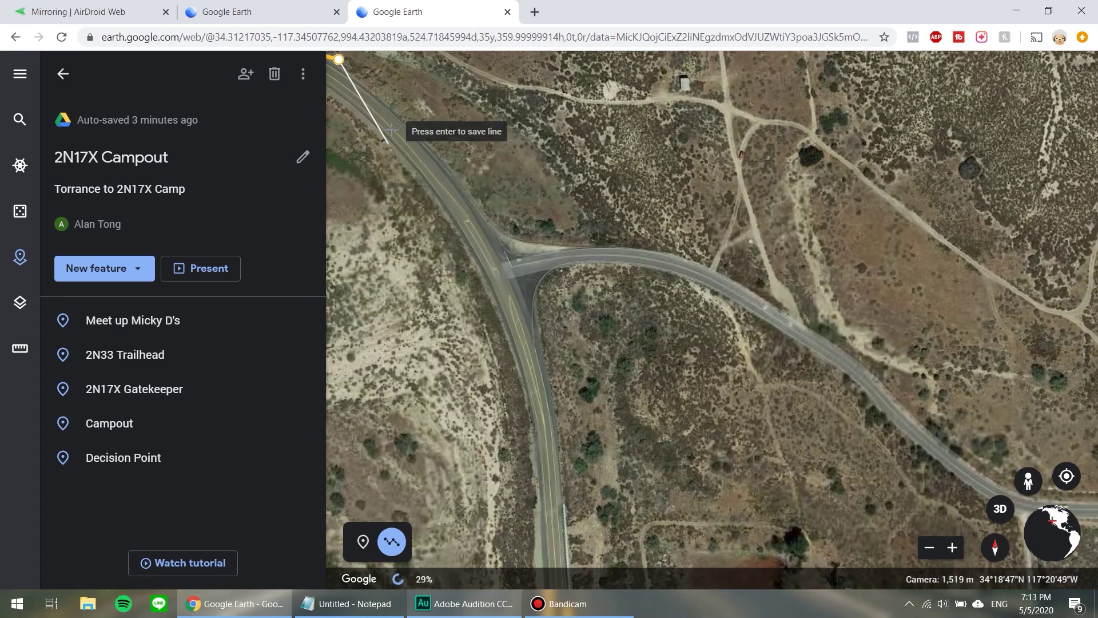
# Continue the route through the 138/173 junction and along Route 173 past the church and bend.
pyautogui.click(392, 129)
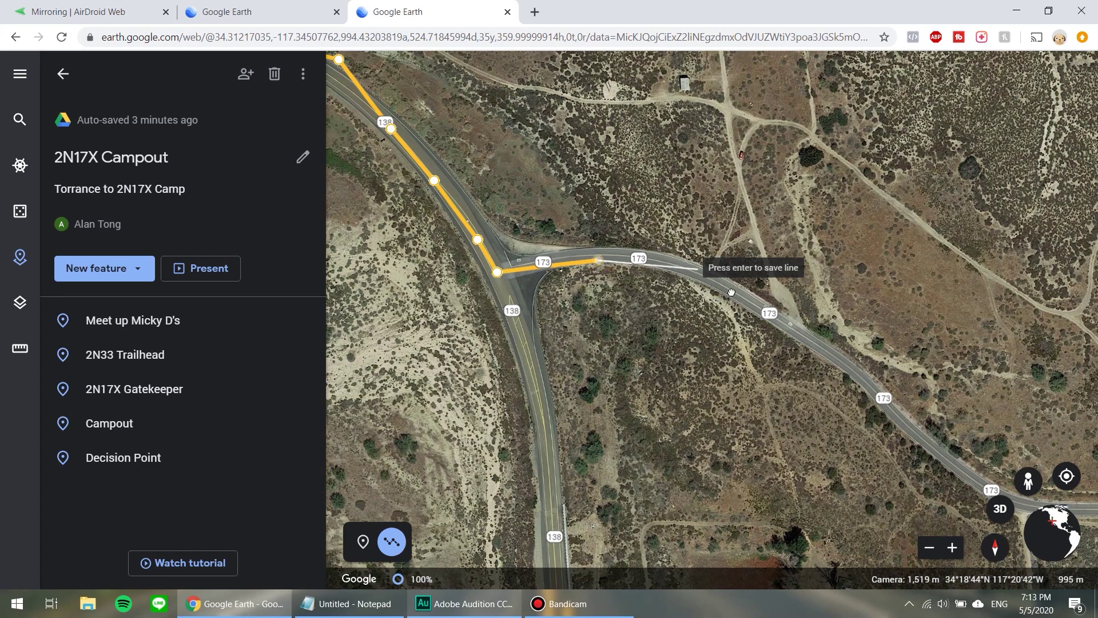
pyautogui.click(685, 269)
pyautogui.click(804, 338)
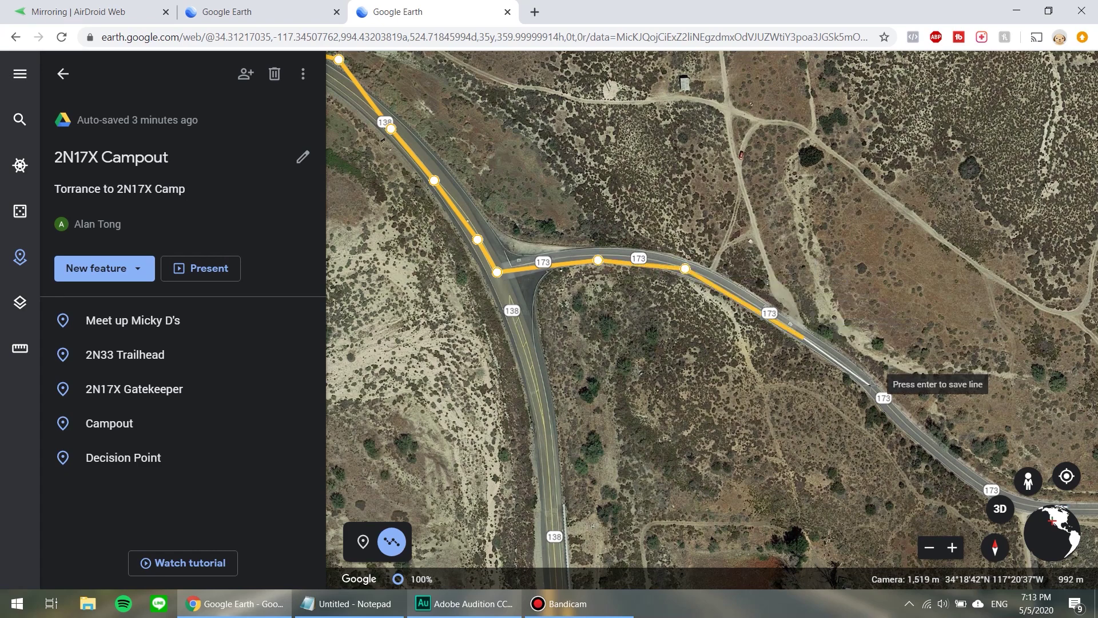
pyautogui.click(870, 384)
pyautogui.scroll(-4, 870, 385)
pyautogui.moveTo(870, 385); pyautogui.dragTo(595, 358)
pyautogui.click(595, 357)
pyautogui.click(804, 360)
pyautogui.click(863, 337)
pyautogui.click(924, 344)
pyautogui.click(928, 461)
pyautogui.click(963, 504)
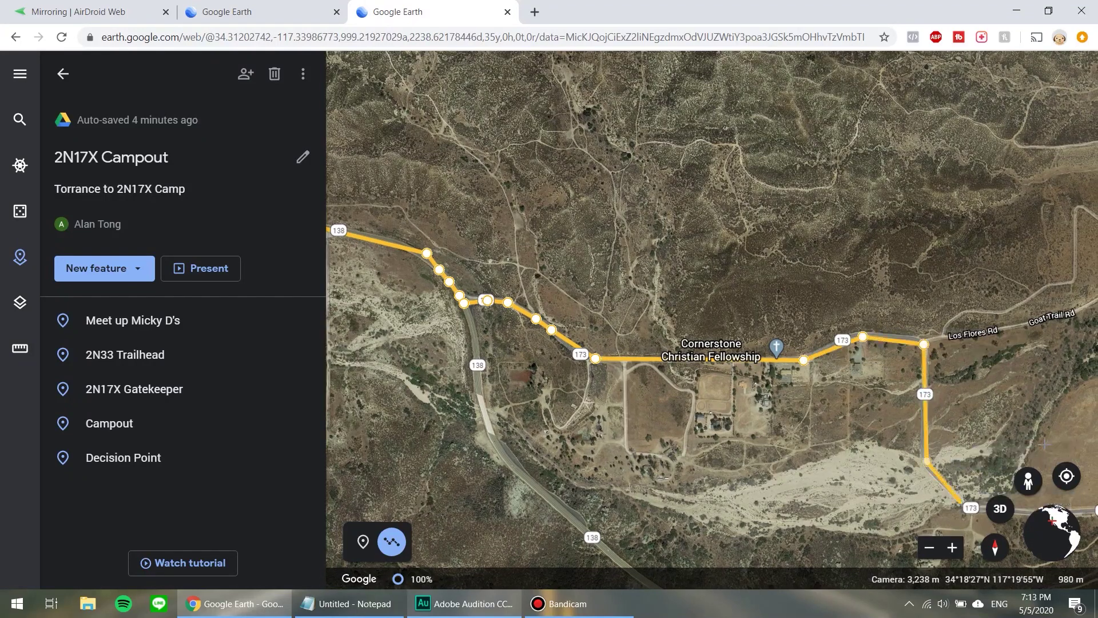
pyautogui.moveTo(1055, 452); pyautogui.dragTo(648, 323)
pyautogui.scroll(-3, 818, 383)
pyautogui.click(807, 379)
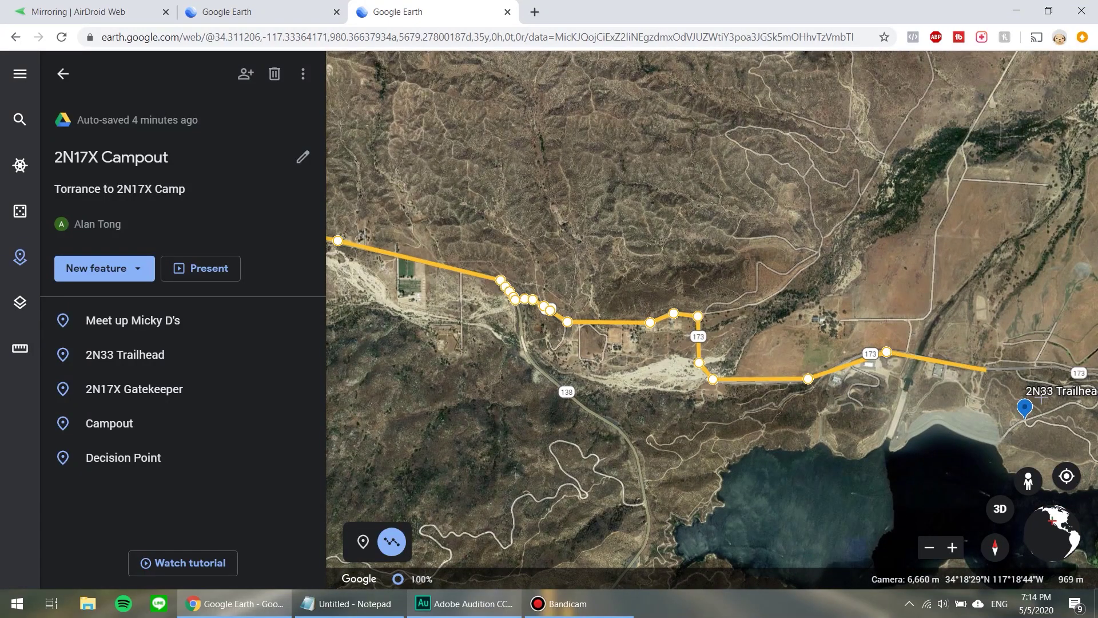
pyautogui.moveTo(966, 417); pyautogui.dragTo(740, 388)
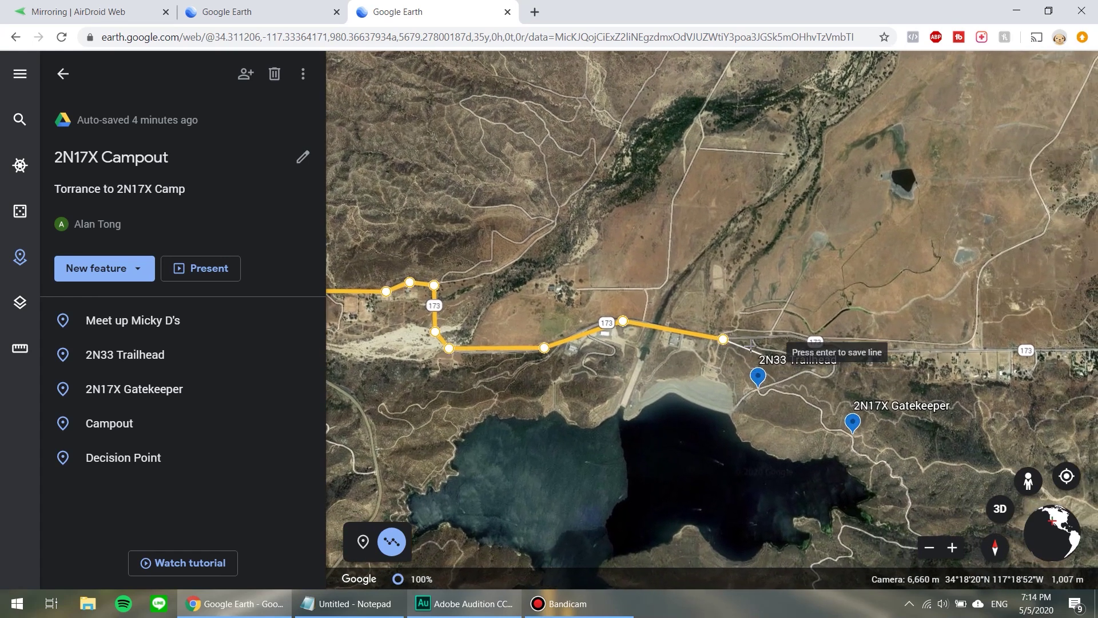
pyautogui.scroll(2, 750, 346)
pyautogui.scroll(4, 749, 346)
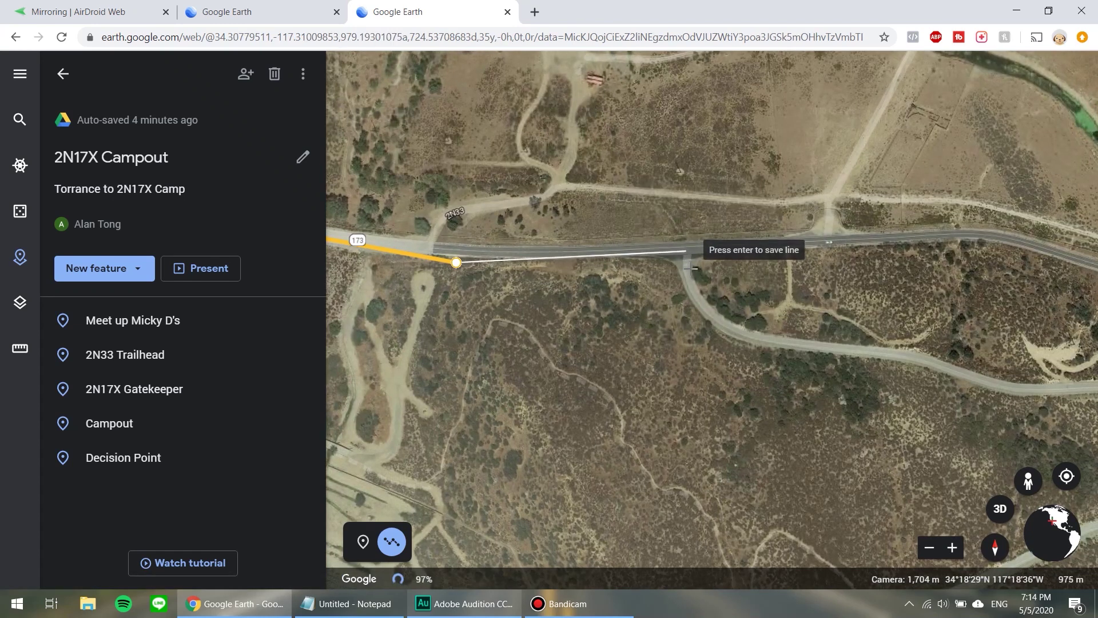
# Turn the route onto the 2N33 road and trace its loop to the 2N33 Trailhead.
pyautogui.click(686, 250)
pyautogui.click(708, 313)
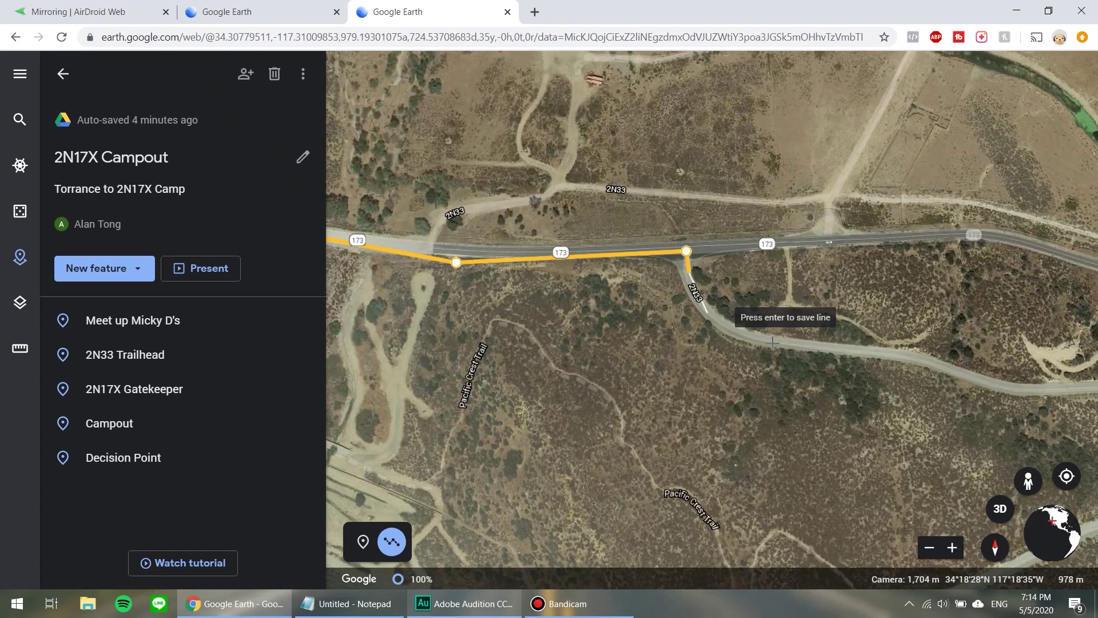
pyautogui.click(769, 342)
pyautogui.click(910, 359)
pyautogui.click(1017, 388)
pyautogui.scroll(-3, 984, 401)
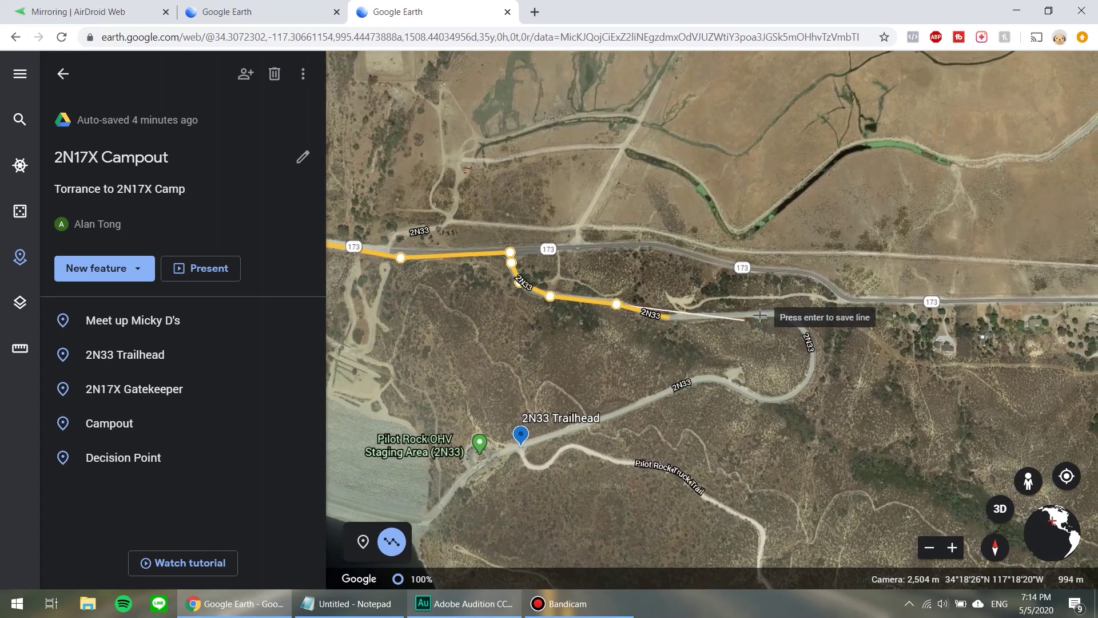
pyautogui.click(759, 316)
pyautogui.click(804, 328)
pyautogui.click(813, 364)
pyautogui.click(802, 385)
pyautogui.click(756, 395)
pyautogui.click(707, 379)
pyautogui.click(638, 405)
pyautogui.click(564, 430)
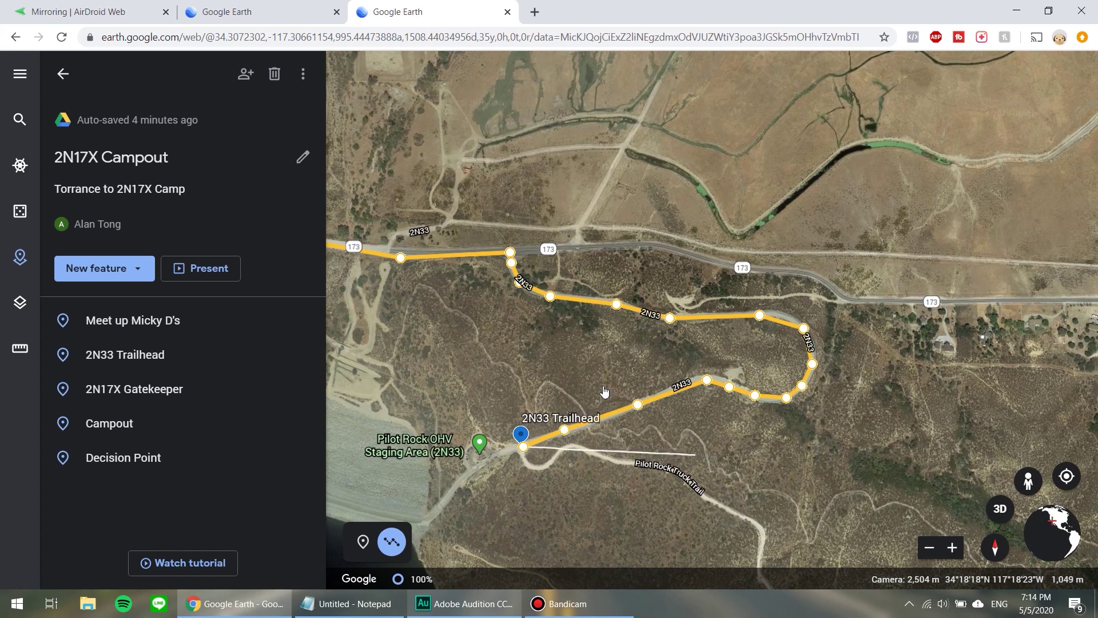
# Save the line as 'Meetup to Trailhead' in the 2N17X Campout project, listed below Meet up Micky D's.
pyautogui.press('Return')
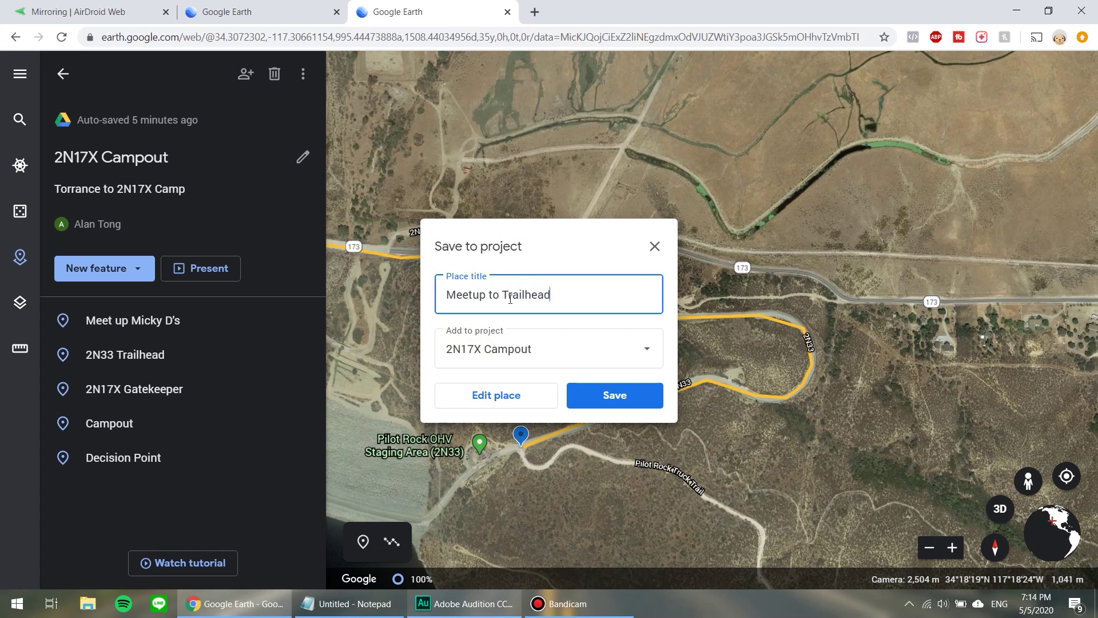
pyautogui.click(609, 402)
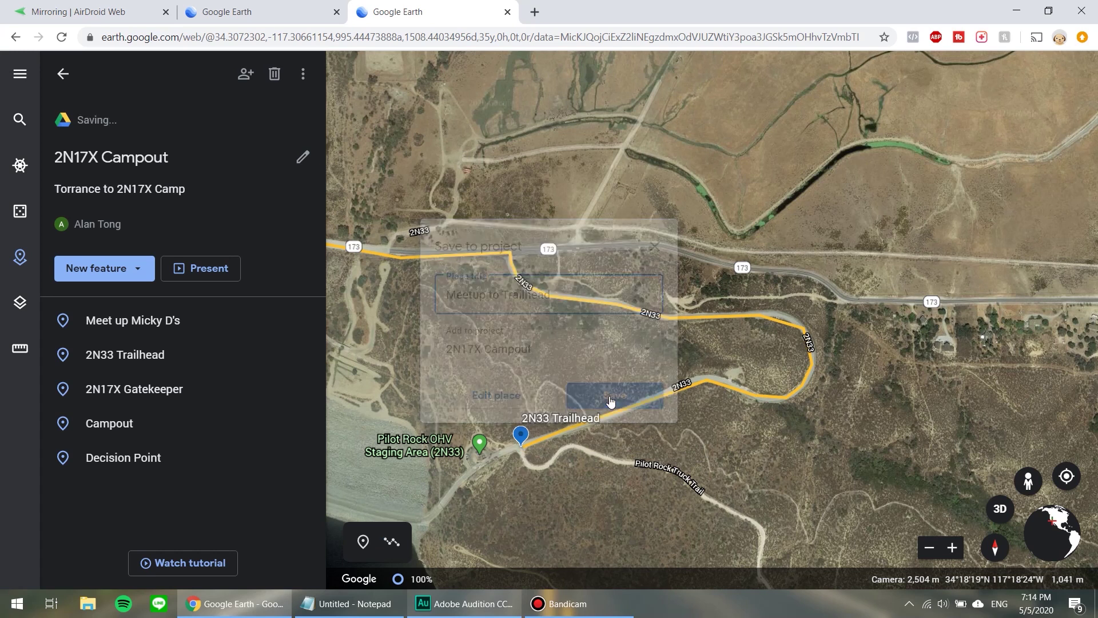
pyautogui.moveTo(51, 496)
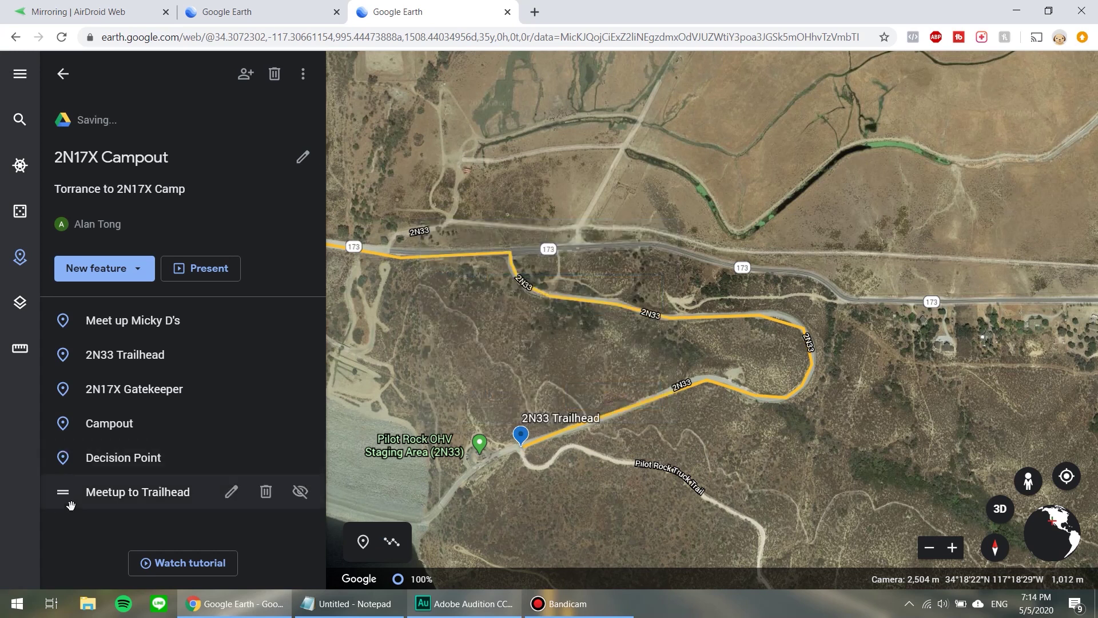
pyautogui.moveTo(64, 496); pyautogui.dragTo(52, 357)
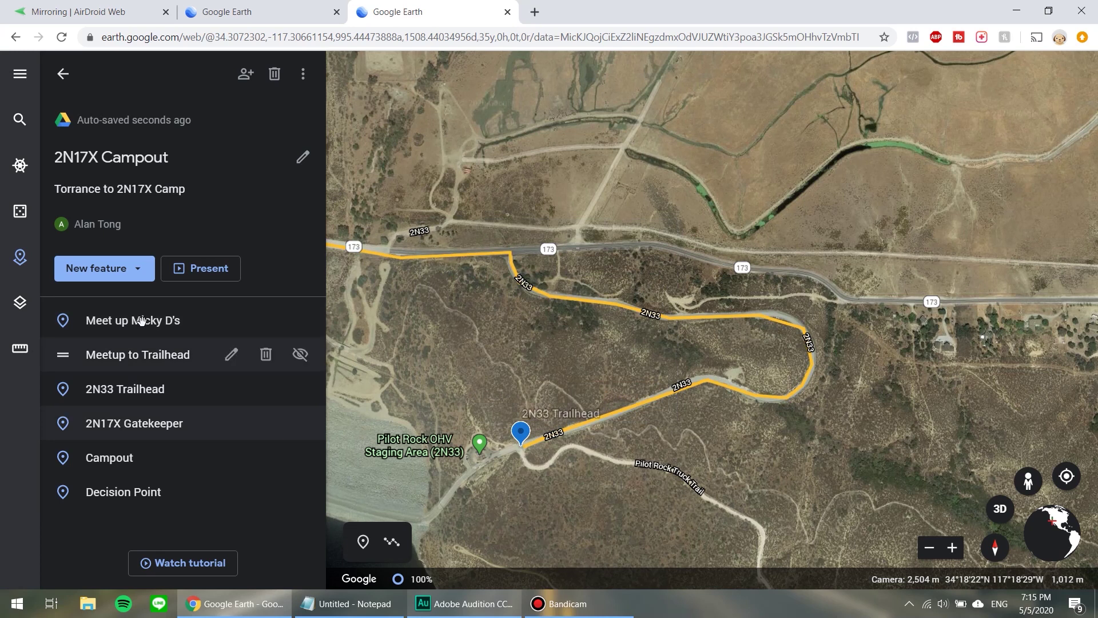
# Zoom out and pan to frame both the 2N33 Trailhead and 2N17X Gatekeeper pins.
pyautogui.moveTo(158, 390)
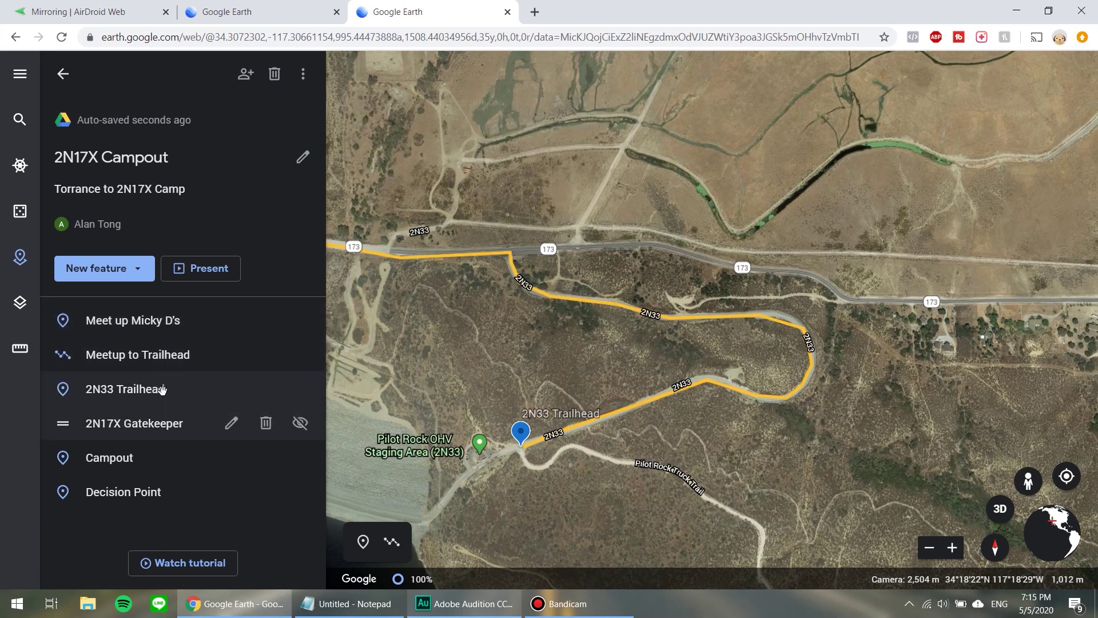
pyautogui.scroll(-1, 656, 533)
pyautogui.scroll(-1, 615, 447)
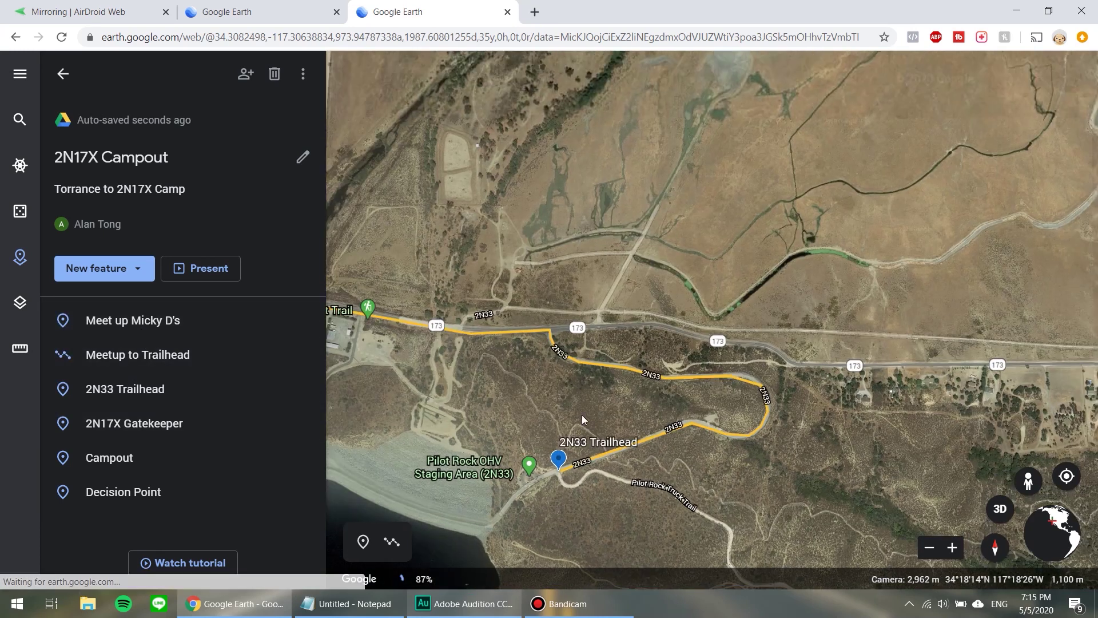
pyautogui.moveTo(577, 441); pyautogui.dragTo(519, 375)
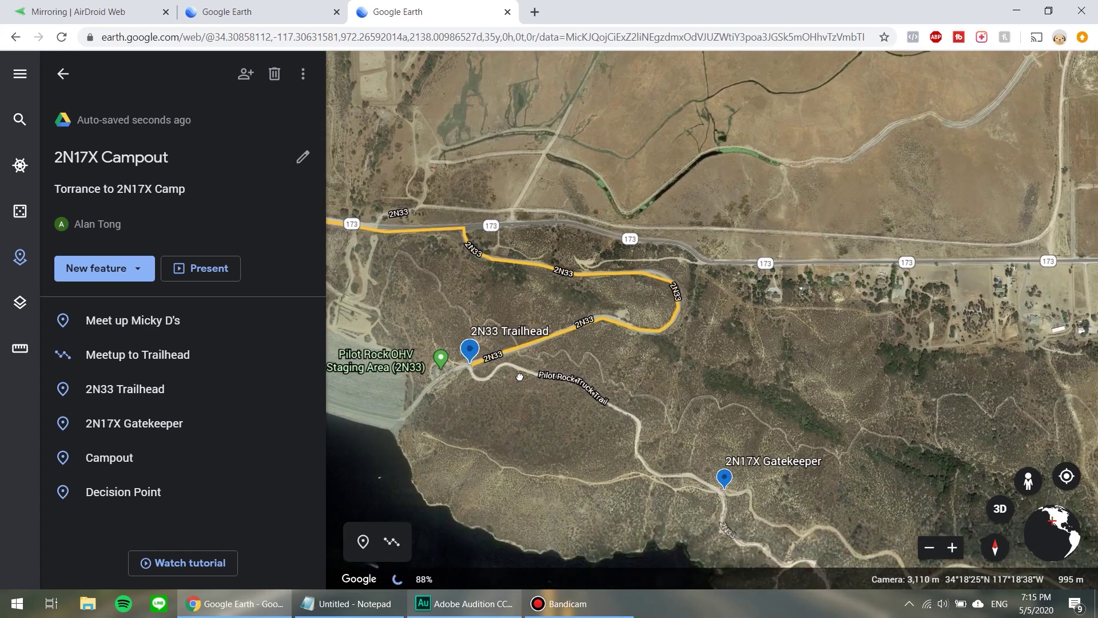
# Start a line at the 2N33 Trailhead and trace it along Pilot Rock Truck Trail.
pyautogui.scroll(3, 466, 377)
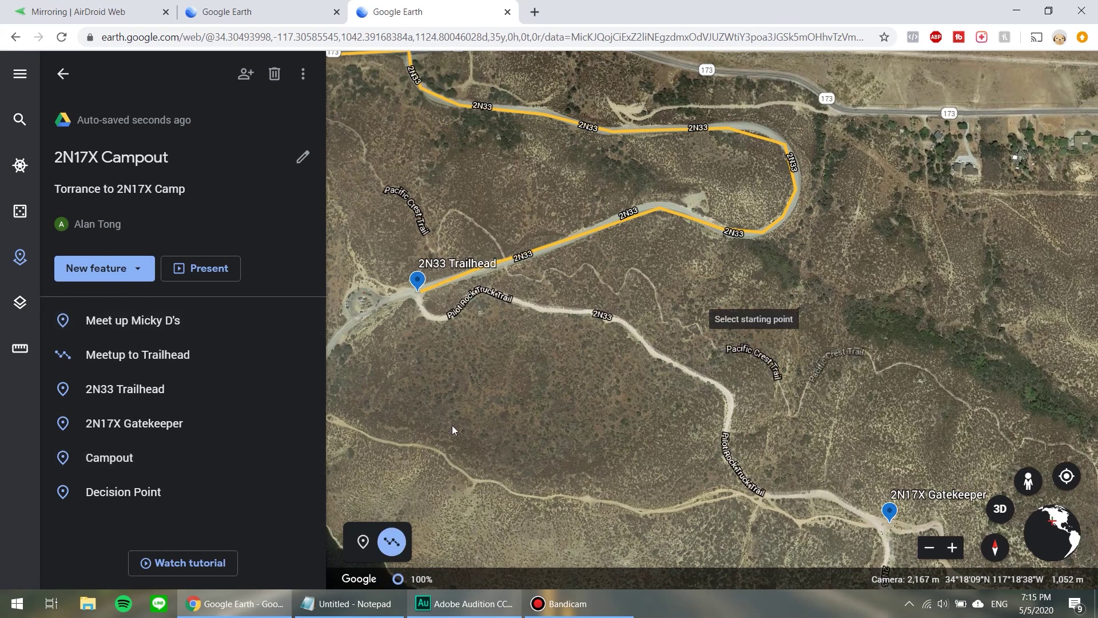
pyautogui.click(416, 300)
pyautogui.click(424, 315)
pyautogui.click(444, 318)
pyautogui.click(537, 309)
pyautogui.click(592, 312)
# Continue the line down the trail to the 2N17X Gatekeeper pin and finish it.
pyautogui.click(720, 388)
pyautogui.click(731, 402)
pyautogui.click(727, 422)
pyautogui.click(753, 491)
pyautogui.click(778, 498)
pyautogui.click(828, 499)
pyautogui.click(882, 527)
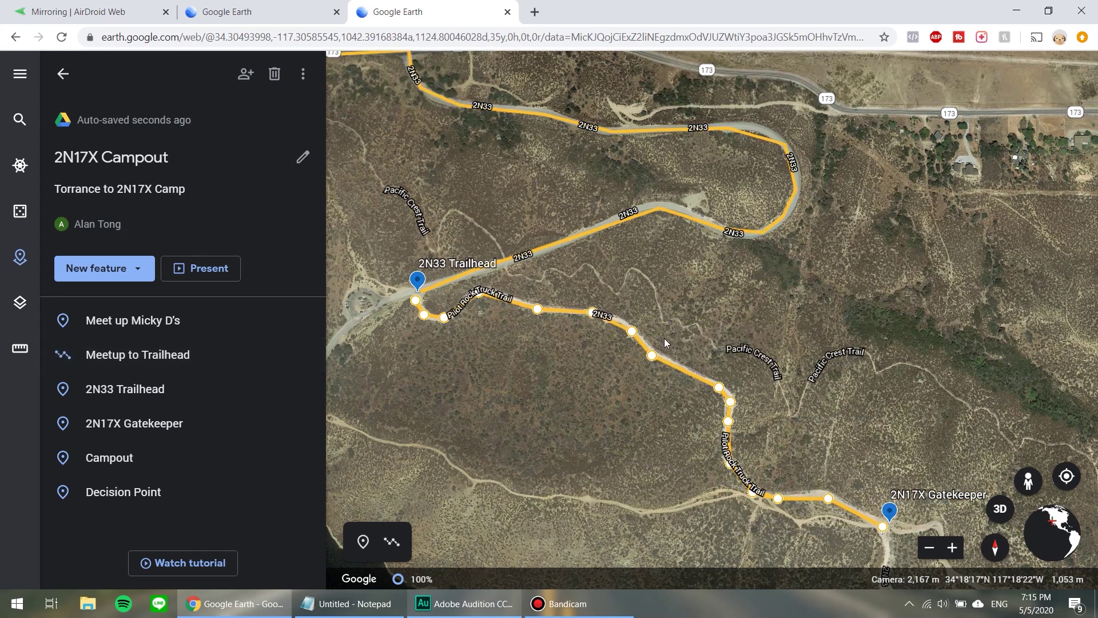
pyautogui.press('Return')
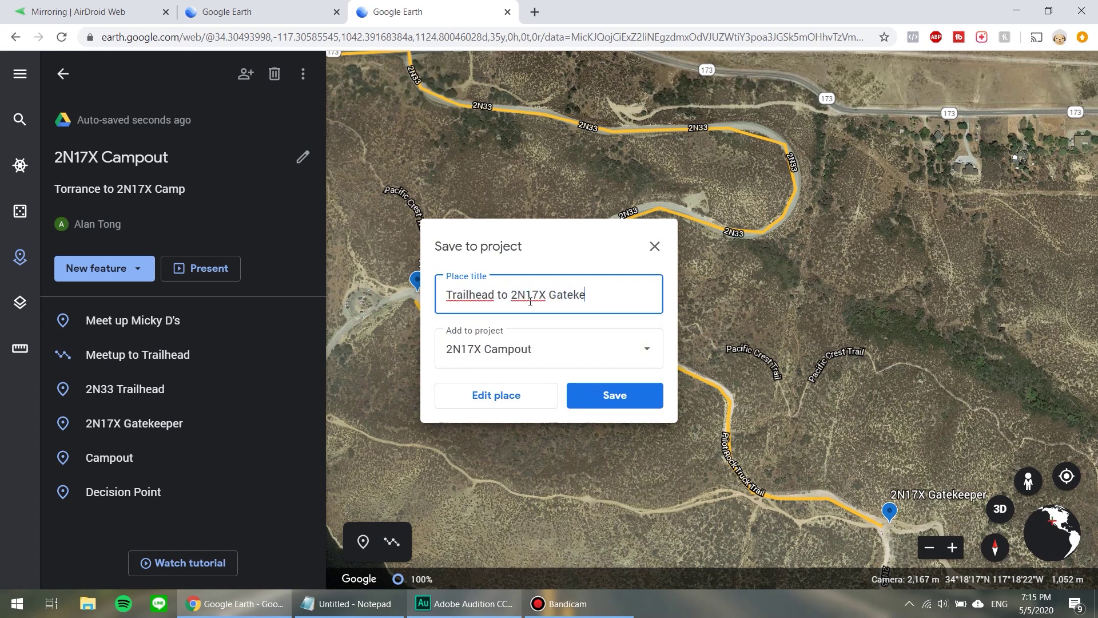
# Save the line as 'Trailhead to 2N17X Gatekeeper', move it under 2N33 Trailhead, and pan east.
pyautogui.press('Return')
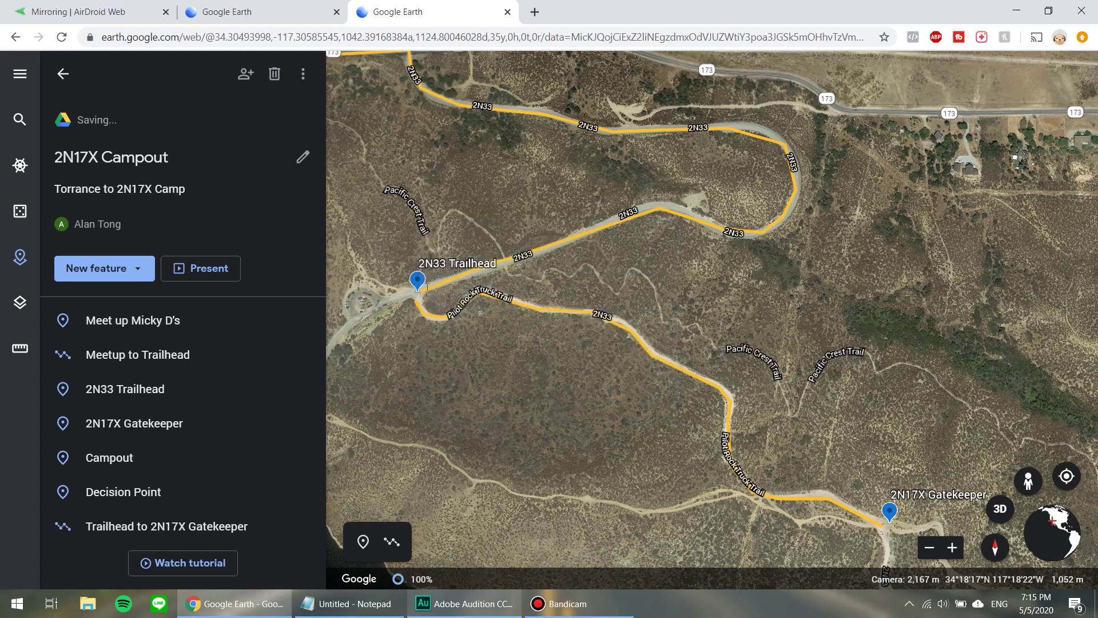
pyautogui.moveTo(68, 526); pyautogui.dragTo(98, 412)
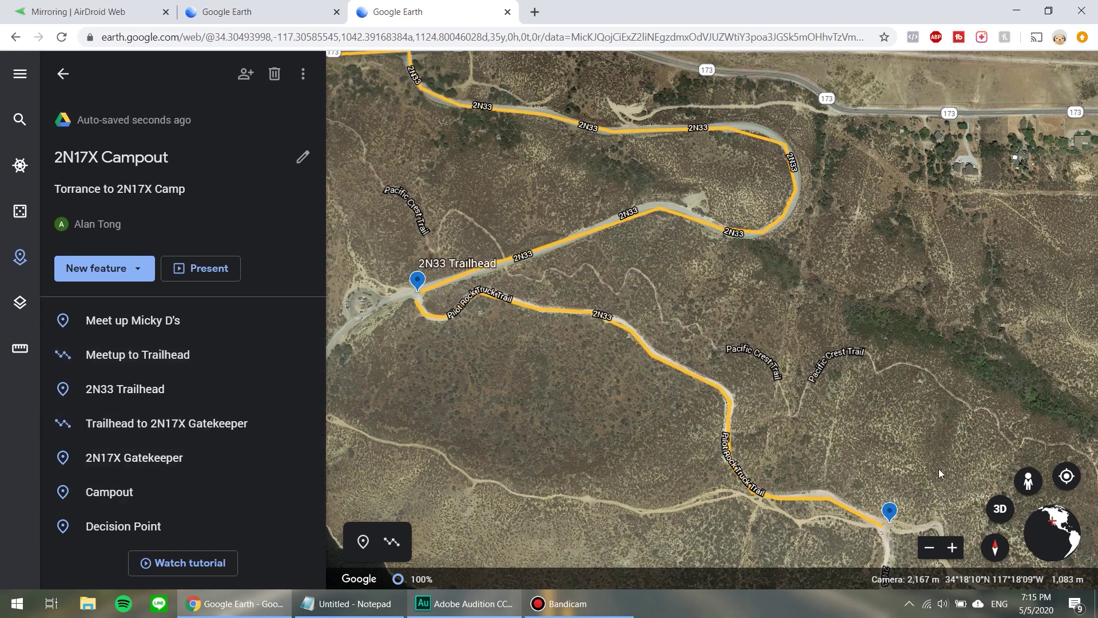
pyautogui.scroll(-3, 939, 469)
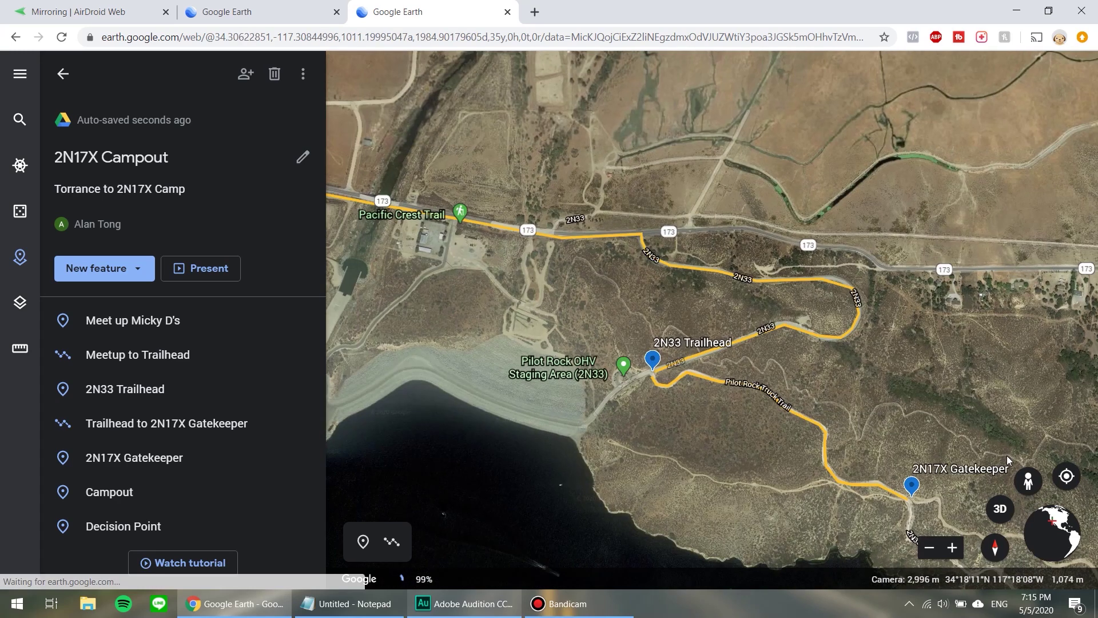
pyautogui.moveTo(807, 387); pyautogui.dragTo(633, 326)
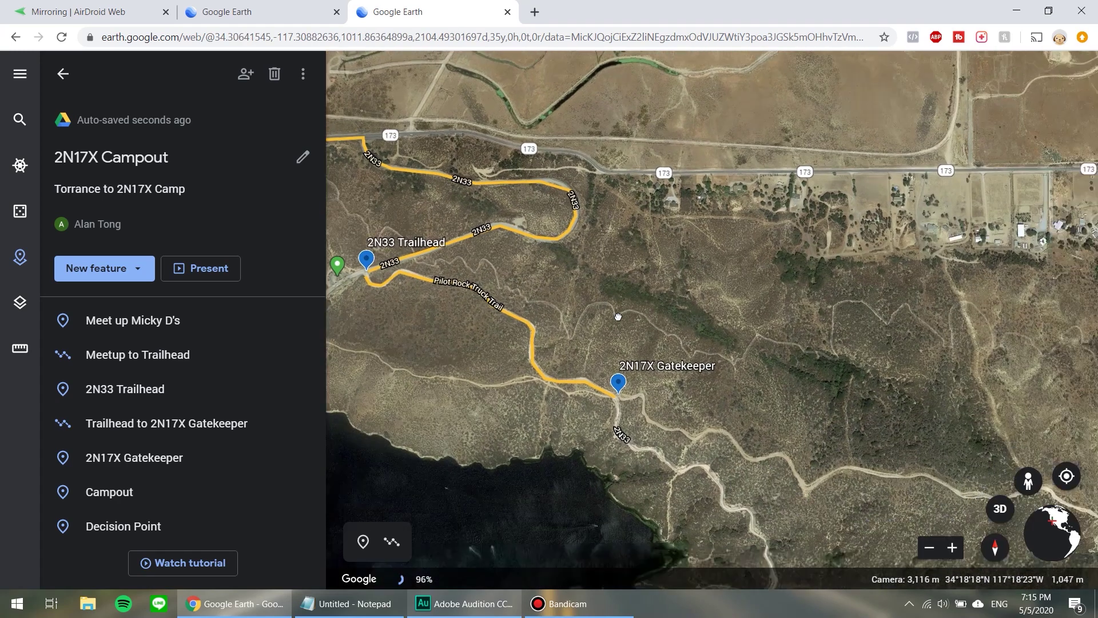
pyautogui.scroll(-2, 732, 439)
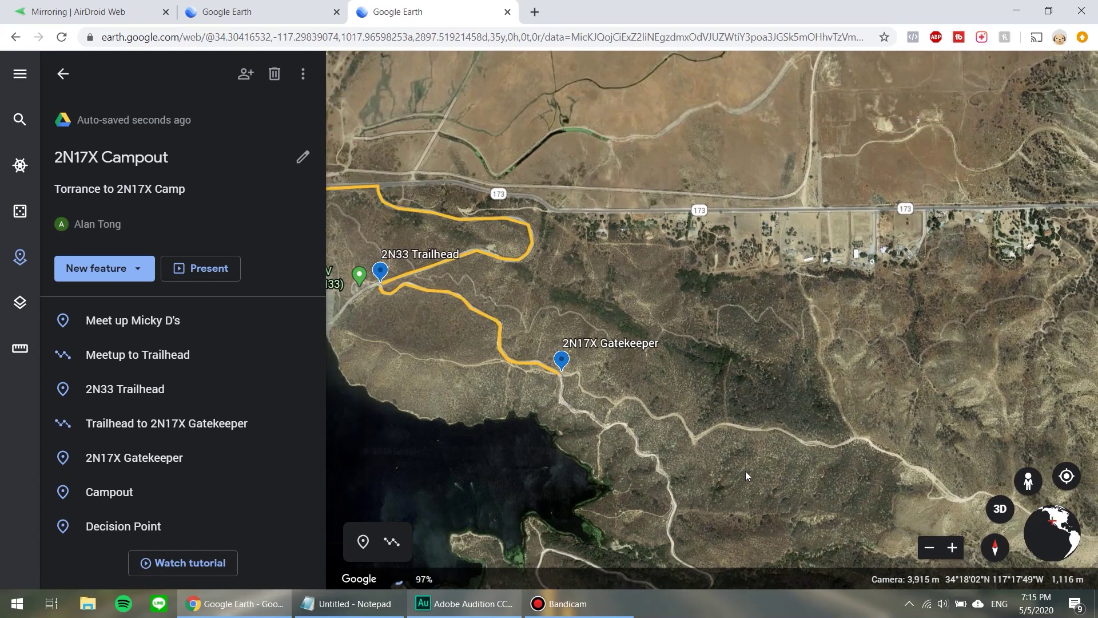
pyautogui.moveTo(746, 476); pyautogui.dragTo(596, 395)
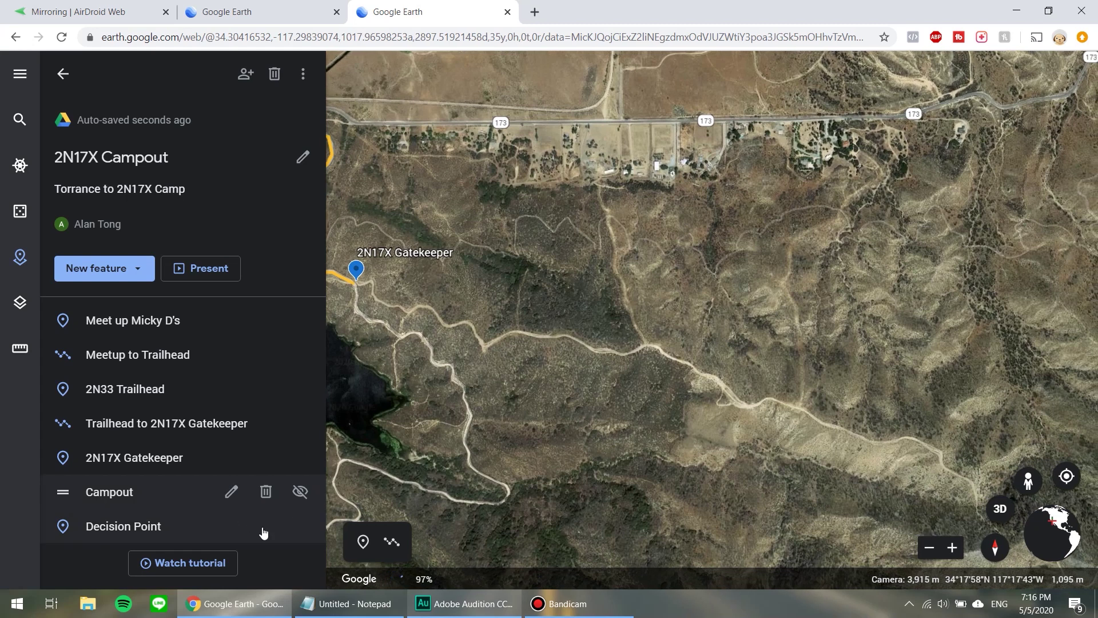
# Start a new line at the 2N17X Gatekeeper and trace it east along the trail.
pyautogui.click(392, 541)
pyautogui.scroll(3, 344, 275)
pyautogui.click(346, 276)
pyautogui.click(376, 269)
pyautogui.click(382, 284)
pyautogui.click(573, 376)
pyautogui.click(614, 372)
pyautogui.click(650, 418)
pyautogui.click(724, 391)
pyautogui.click(813, 406)
pyautogui.click(861, 404)
pyautogui.click(920, 436)
pyautogui.click(994, 446)
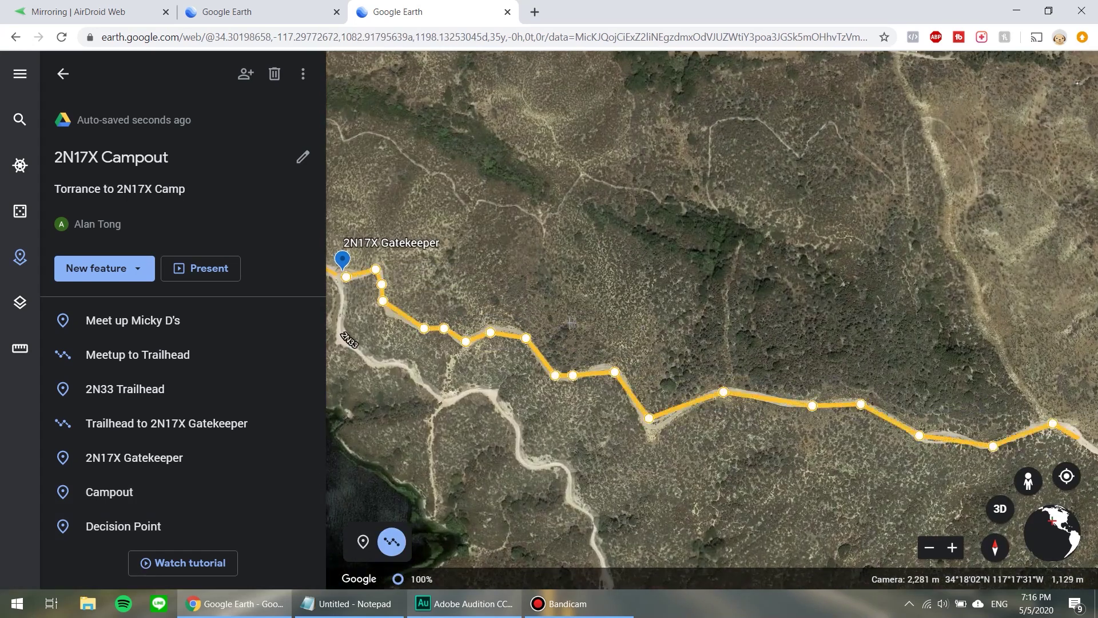
pyautogui.moveTo(1071, 455); pyautogui.dragTo(572, 298)
# Extend the line further along the trail as it turns southeast.
pyautogui.click(489, 257)
pyautogui.click(508, 278)
pyautogui.click(558, 297)
pyautogui.click(612, 347)
pyautogui.click(641, 348)
pyautogui.click(665, 336)
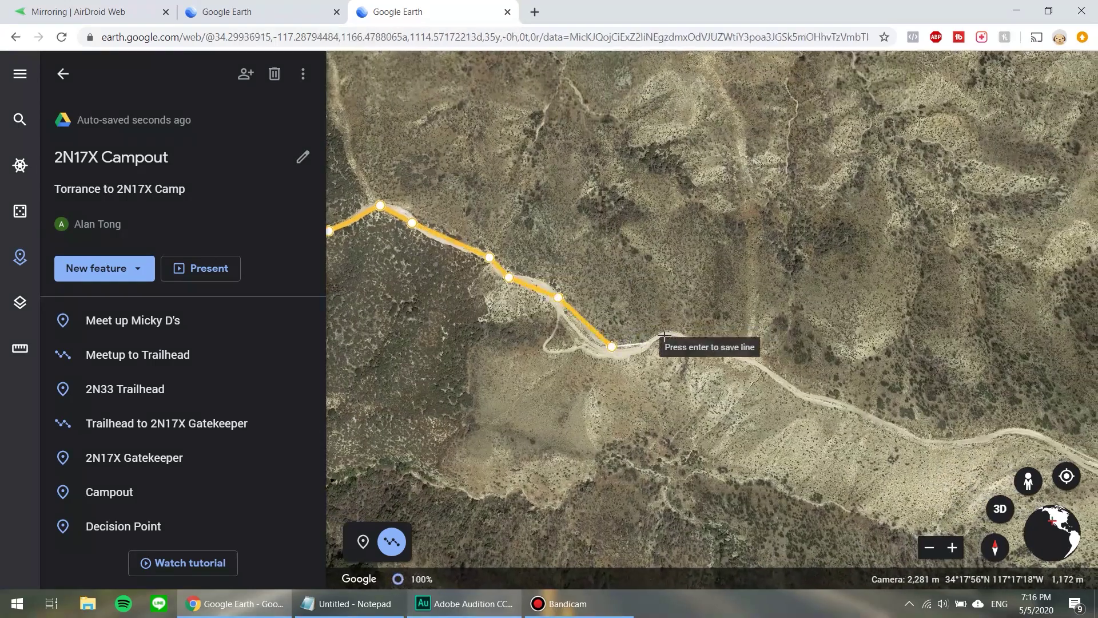
pyautogui.scroll(-3, 479, 293)
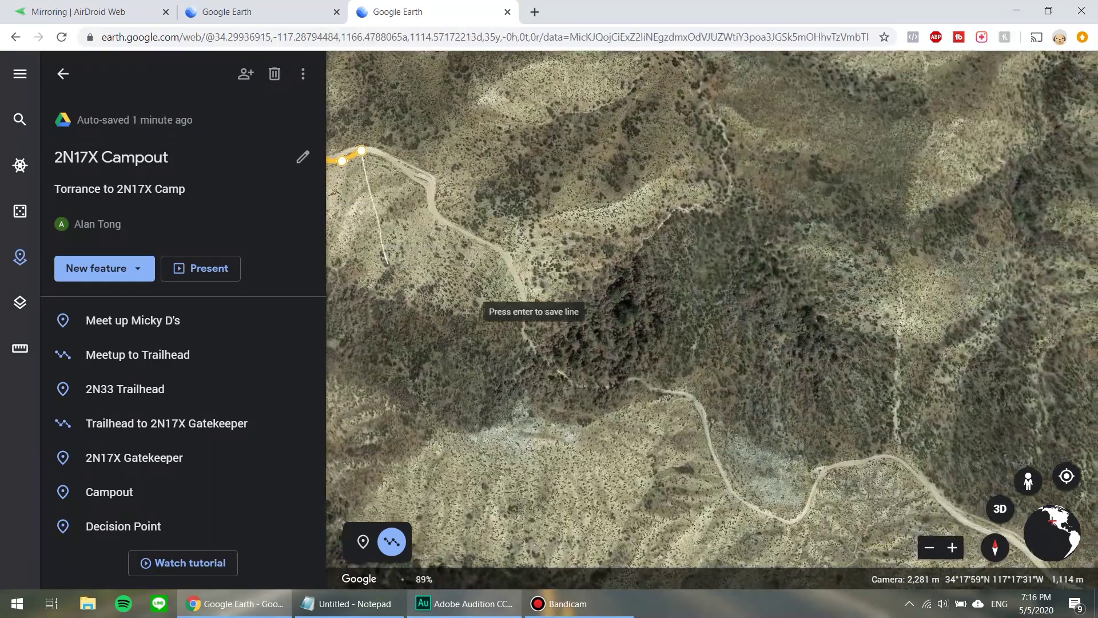
pyautogui.click(452, 276)
pyautogui.click(484, 308)
pyautogui.click(520, 334)
pyautogui.click(555, 376)
pyautogui.click(600, 363)
pyautogui.click(650, 390)
pyautogui.click(675, 410)
pyautogui.click(744, 443)
# Run the line down the road to the Campout pin and finish it.
pyautogui.click(815, 439)
pyautogui.click(824, 454)
pyautogui.click(812, 478)
pyautogui.moveTo(841, 481); pyautogui.dragTo(711, 115)
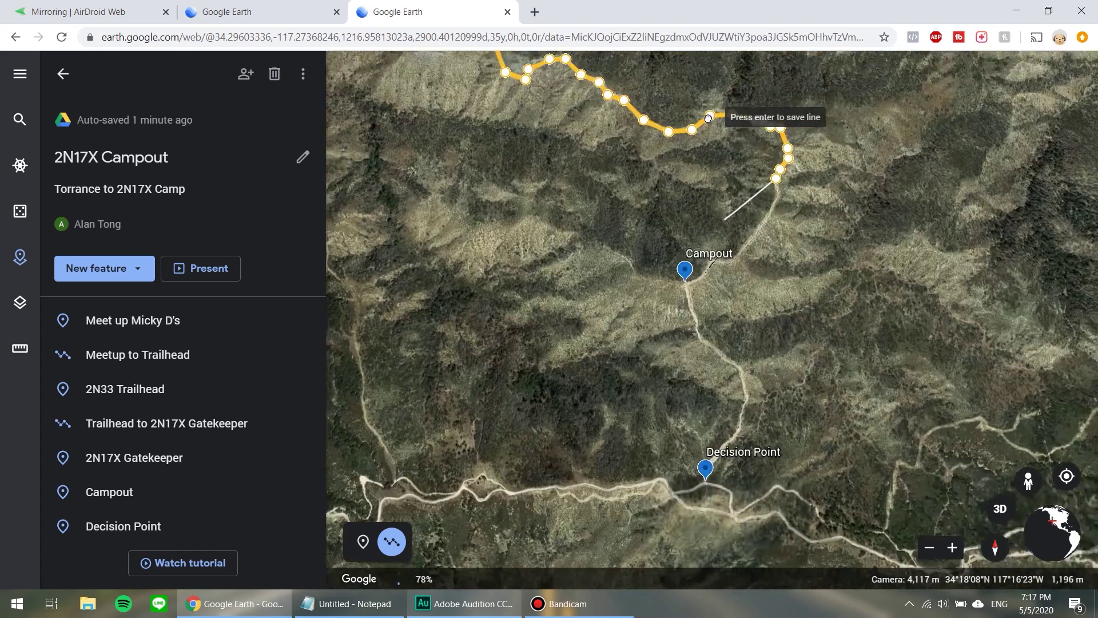
pyautogui.click(751, 128)
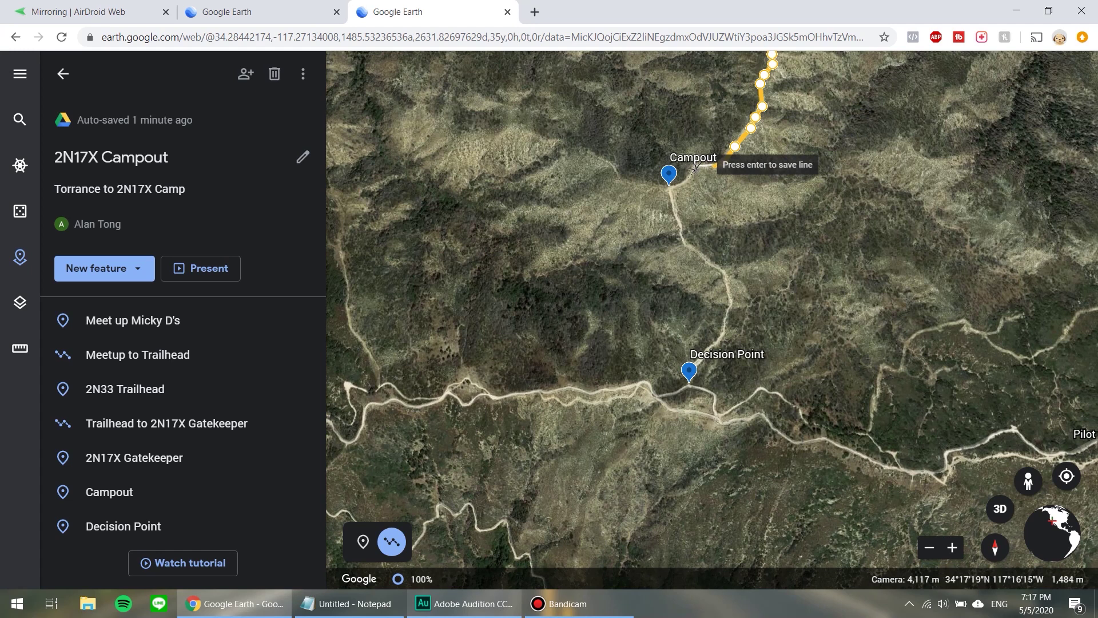
pyautogui.press('Return')
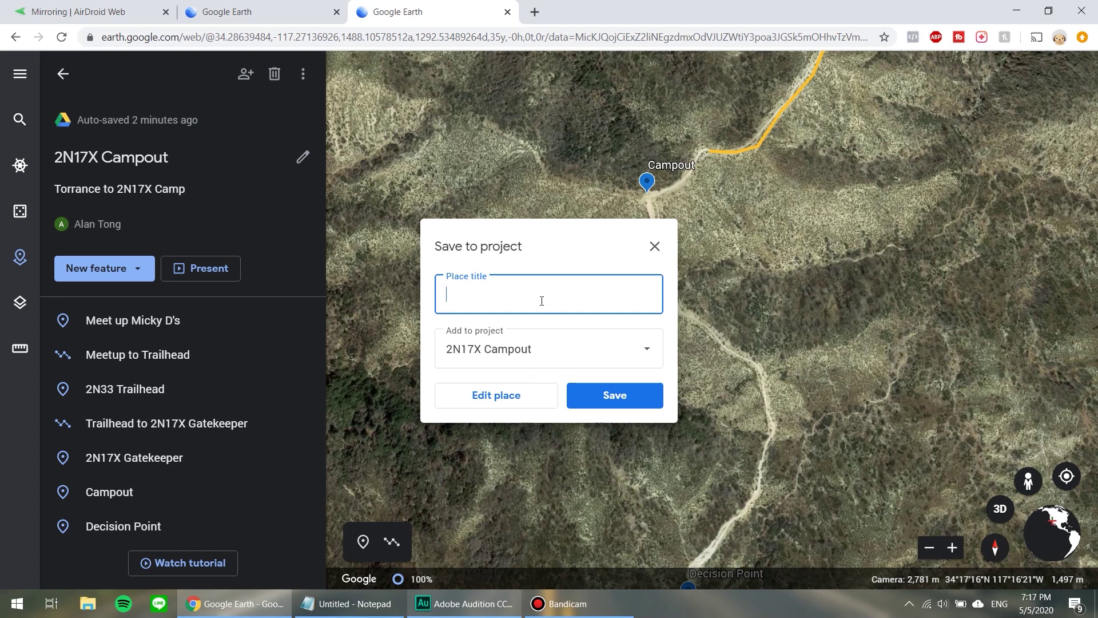
# Title the line 'Gatekeeper to Camp', fixing a typo, and save it to the project.
pyautogui.press('BackSpace')
pyautogui.press('BackSpace')
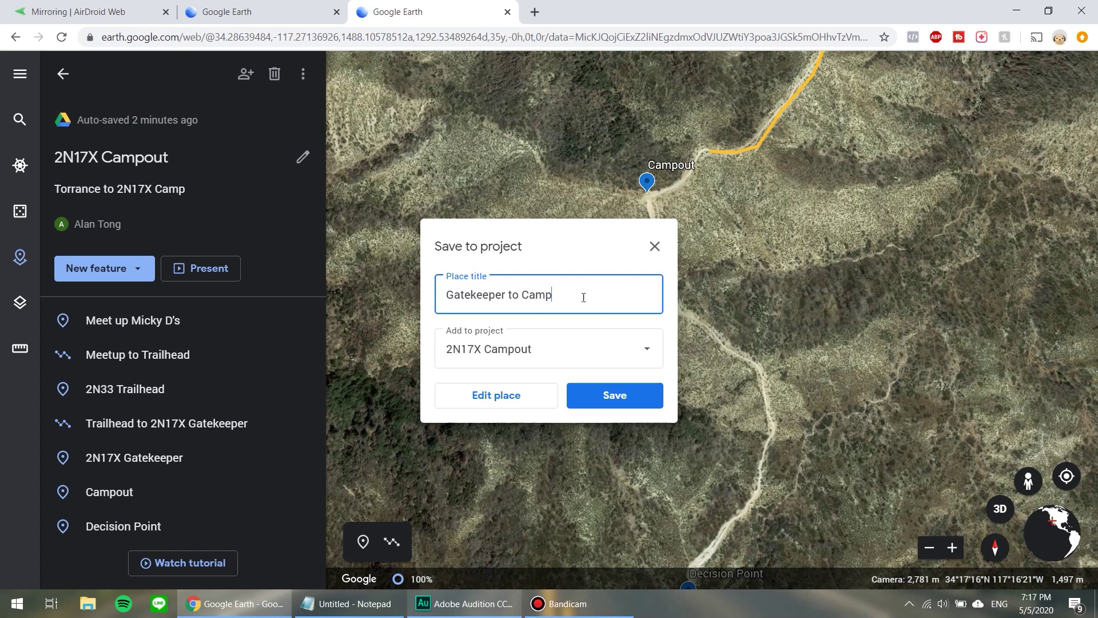
pyautogui.press('Return')
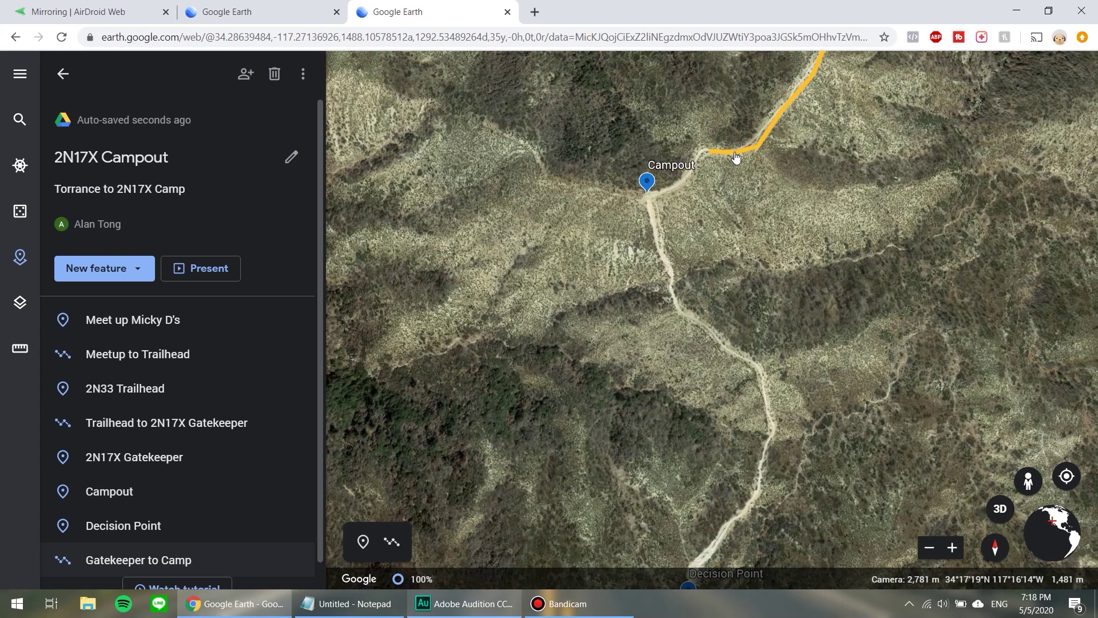
# Edit the Gatekeeper to Camp line and move its end vertex onto the Campout pin.
pyautogui.click(133, 561)
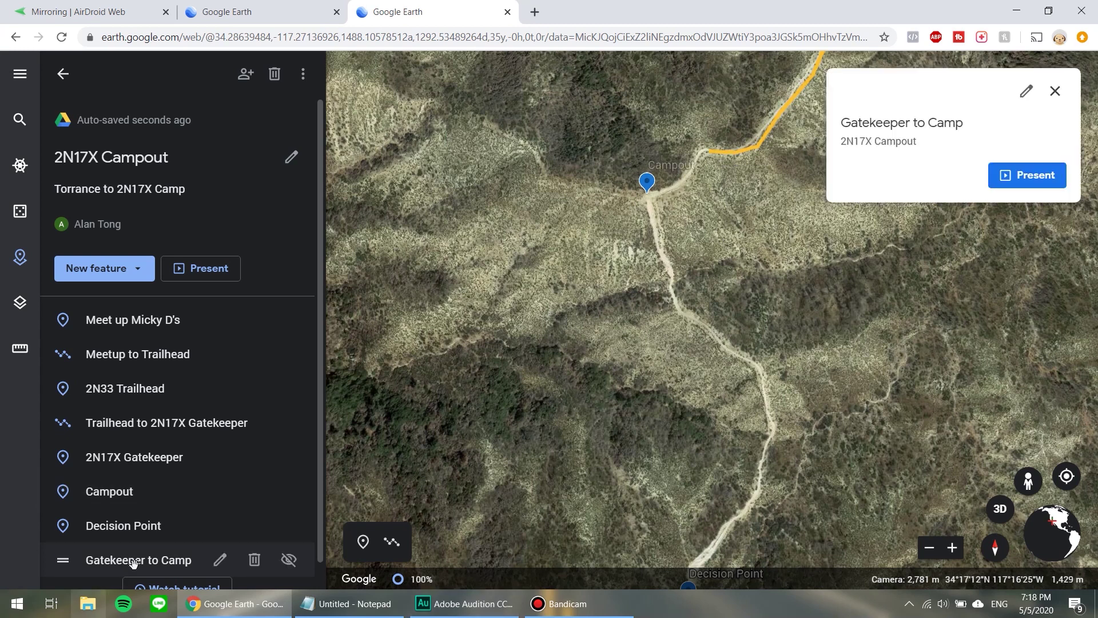
pyautogui.click(1027, 94)
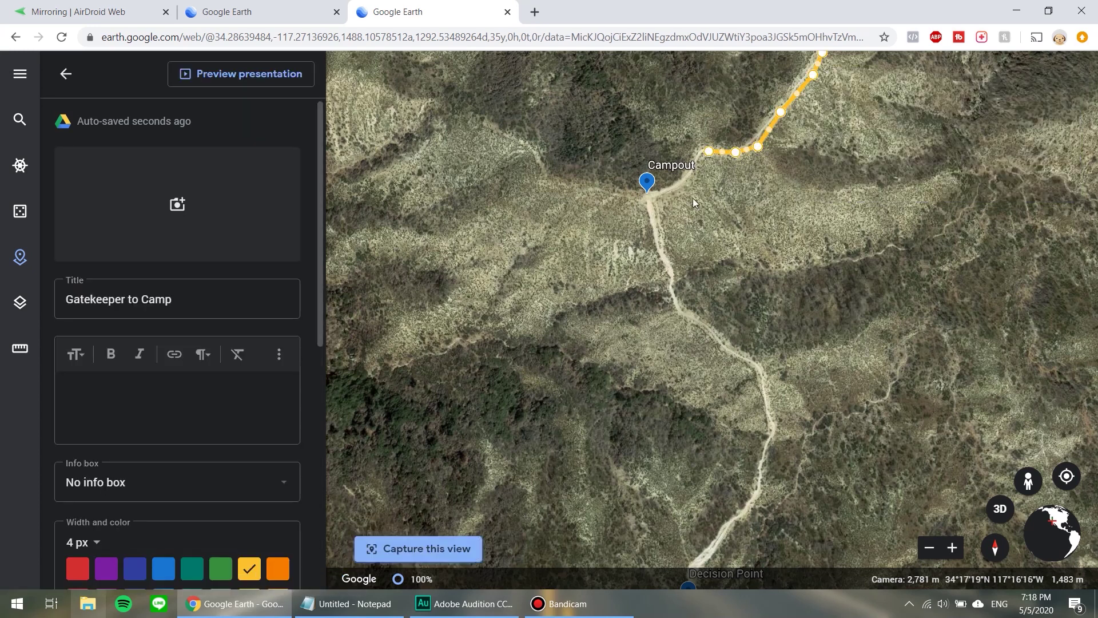
pyautogui.scroll(1, 695, 194)
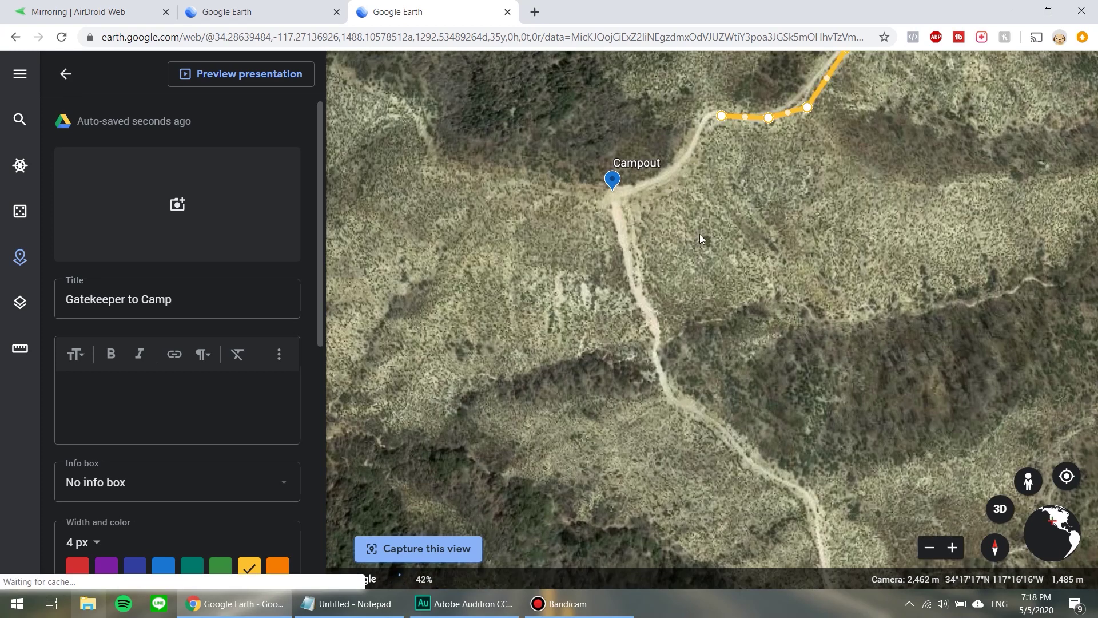
pyautogui.scroll(2, 700, 235)
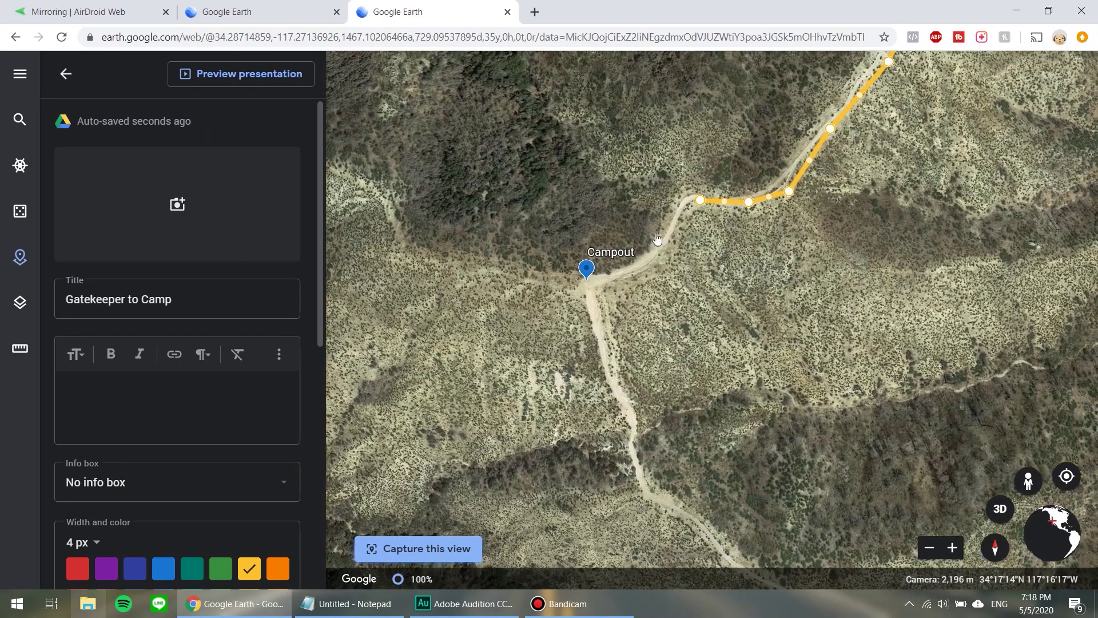
pyautogui.moveTo(700, 201); pyautogui.dragTo(590, 284)
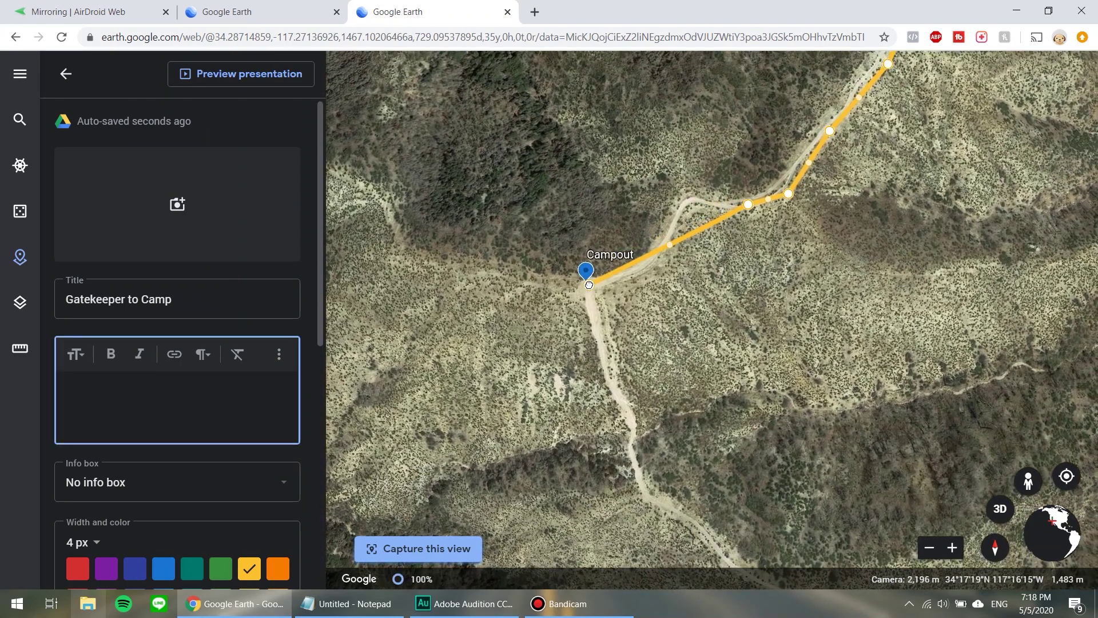
# Add and adjust bend points so the line follows the road, then leave the editor.
pyautogui.click(669, 245)
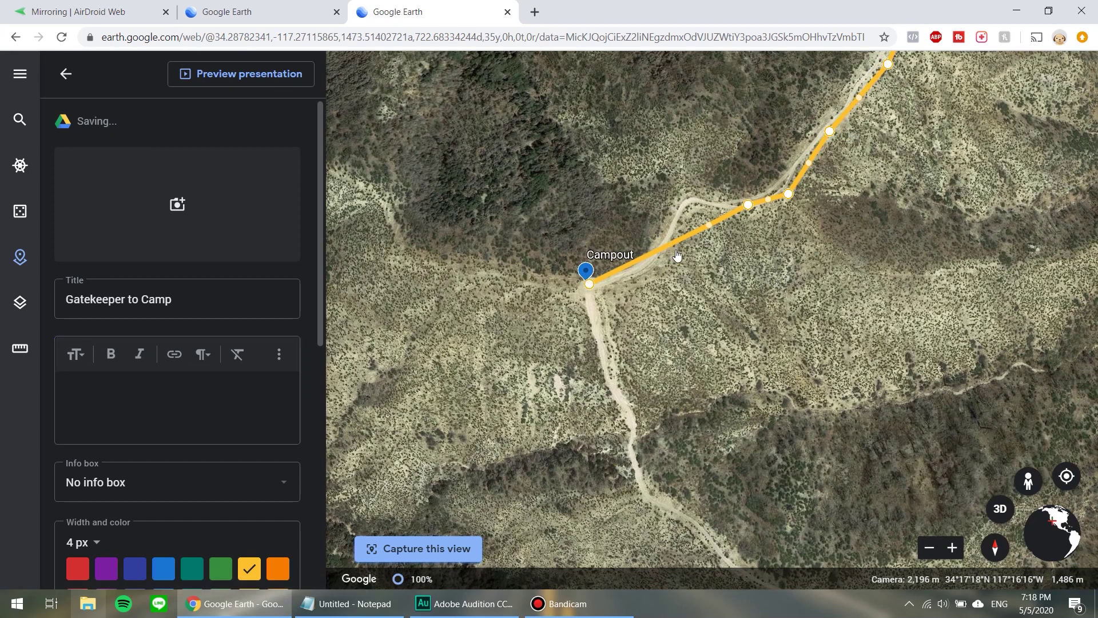
pyautogui.click(709, 226)
pyautogui.moveTo(693, 203); pyautogui.dragTo(693, 202)
pyautogui.moveTo(670, 244); pyautogui.dragTo(662, 247)
pyautogui.click(627, 266)
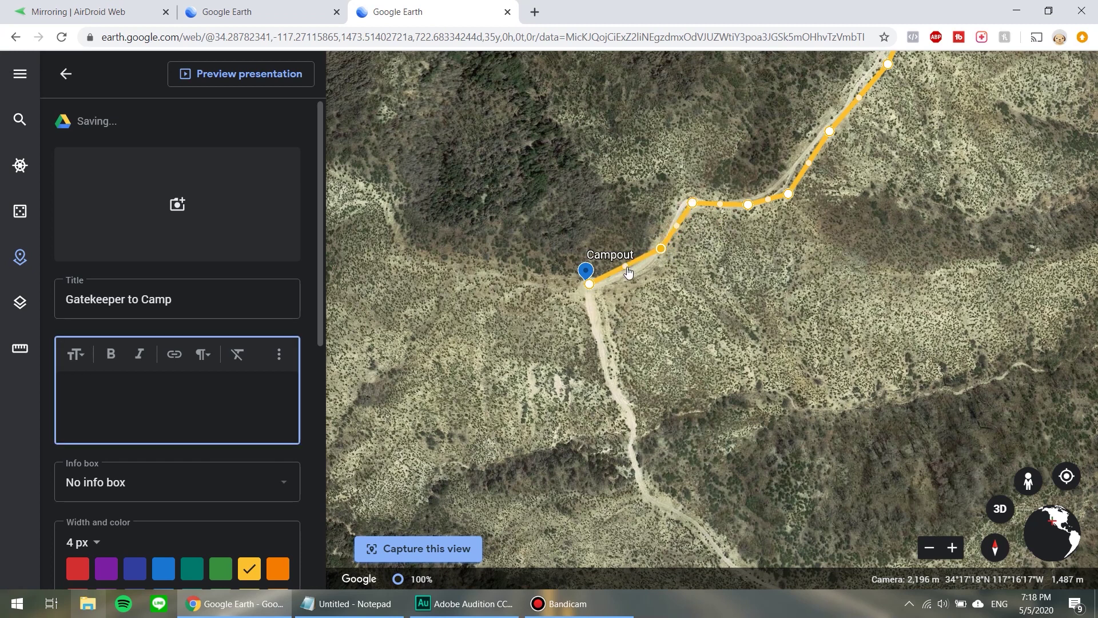
pyautogui.moveTo(630, 275); pyautogui.dragTo(630, 284)
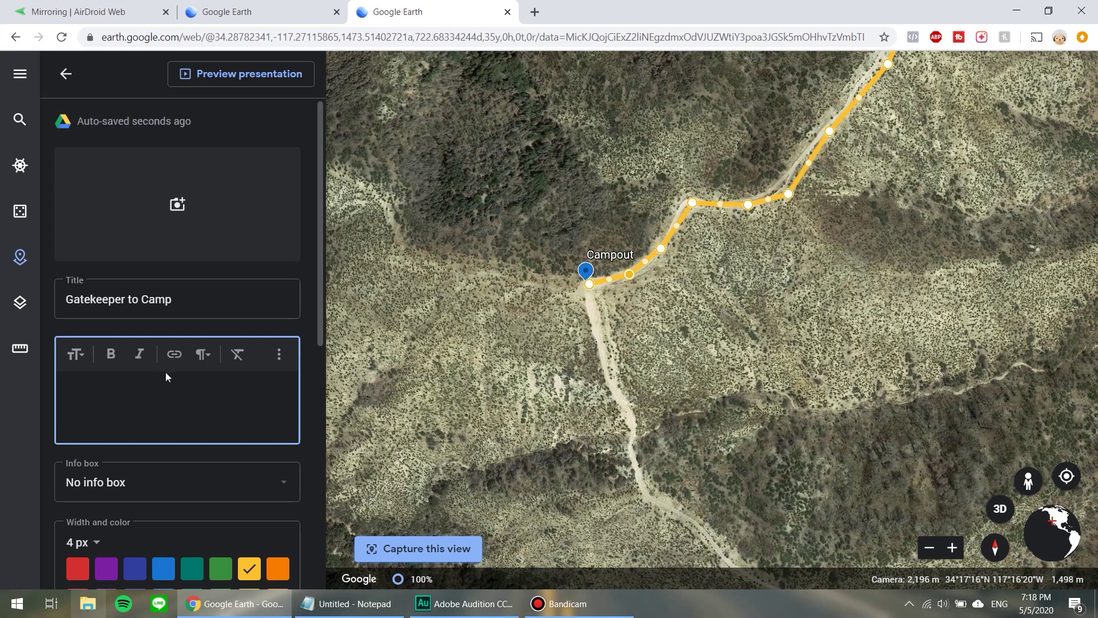
pyautogui.scroll(-8, 166, 372)
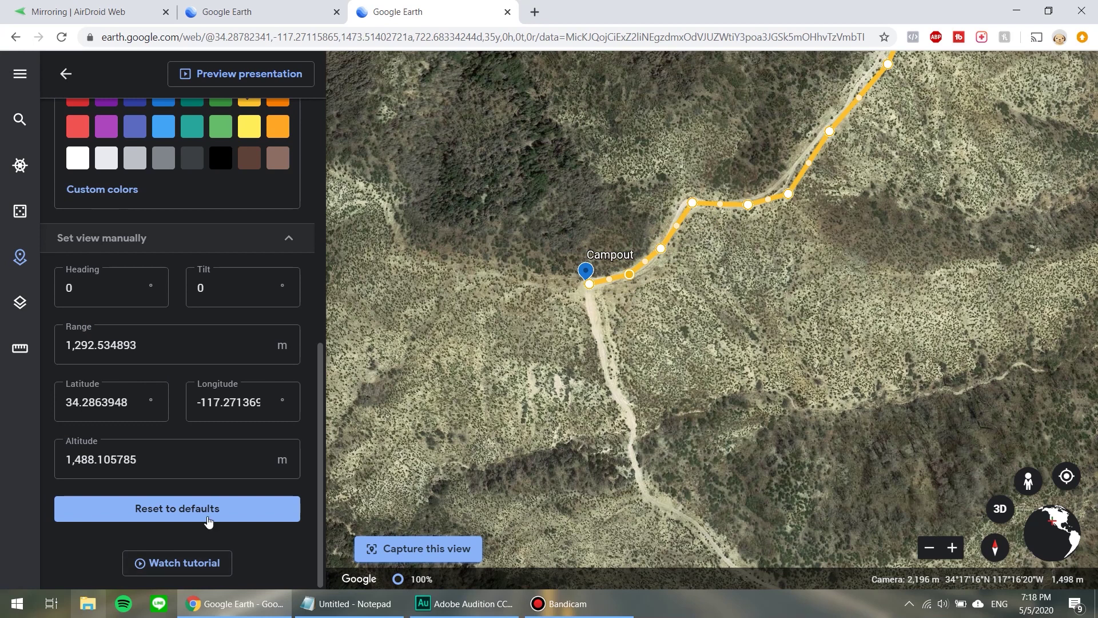
pyautogui.scroll(10, 189, 446)
pyautogui.click(66, 74)
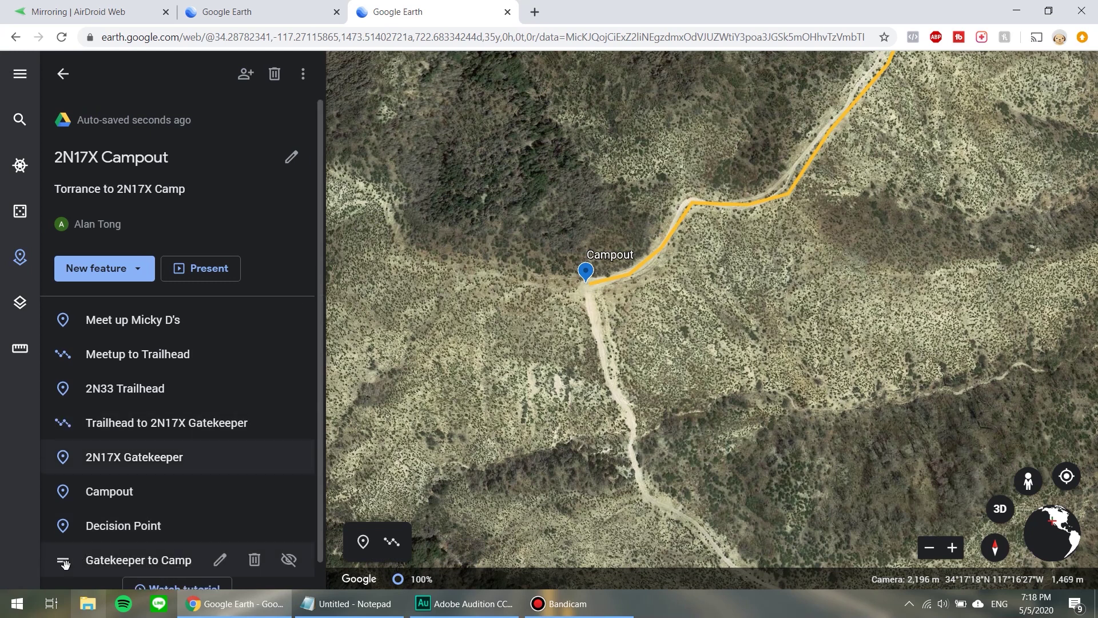
# Move Gatekeeper to Camp above Campout in the list and pan to show Decision Point.
pyautogui.moveTo(63, 560); pyautogui.dragTo(65, 485)
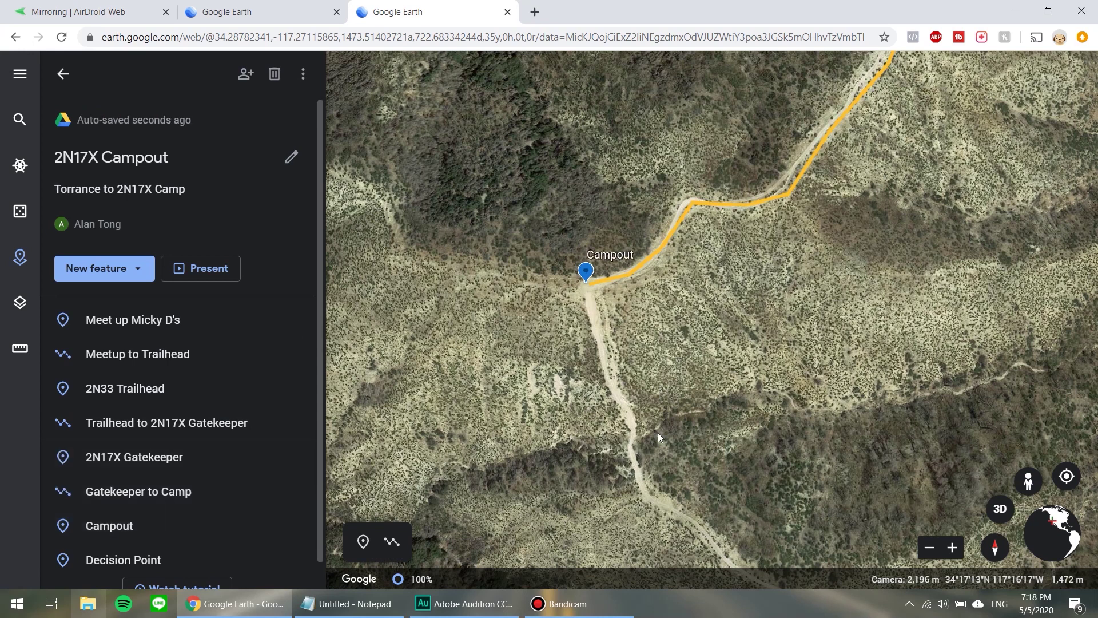
pyautogui.scroll(-2, 659, 436)
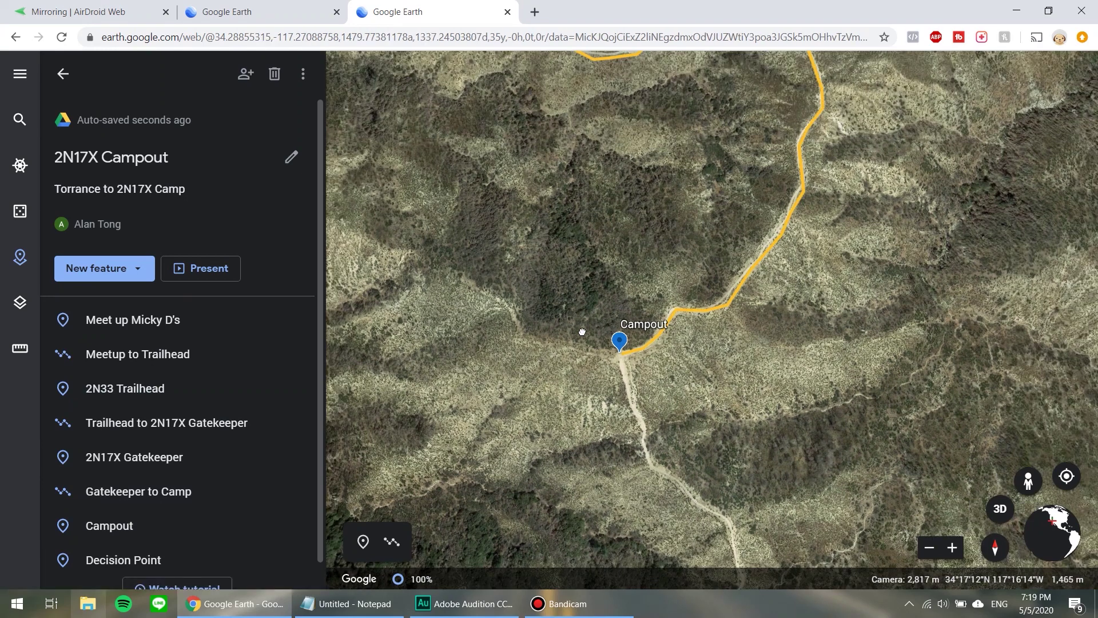
pyautogui.moveTo(582, 332); pyautogui.dragTo(629, 226)
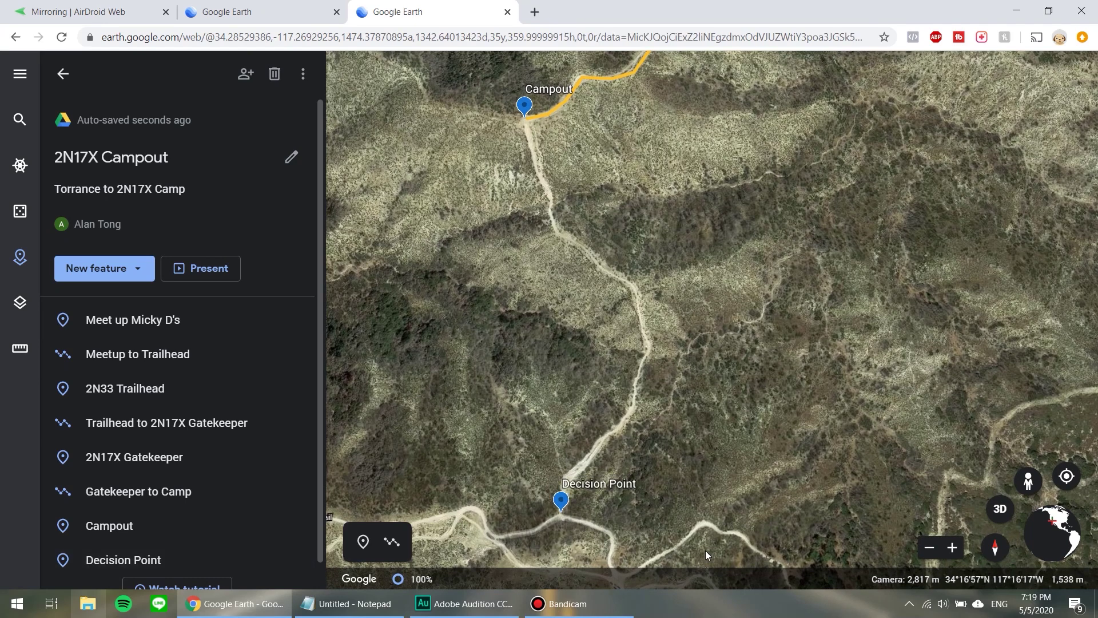
# Start a new line just below the Campout pin and trace the trail's upper bends southeast.
pyautogui.click(393, 546)
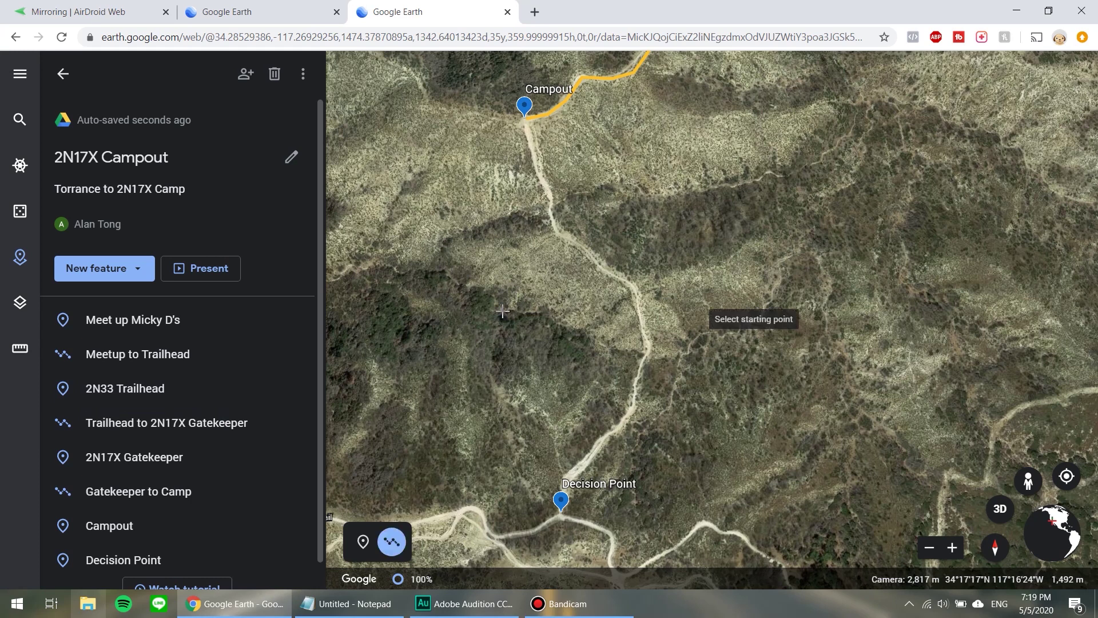
pyautogui.click(525, 122)
pyautogui.click(533, 150)
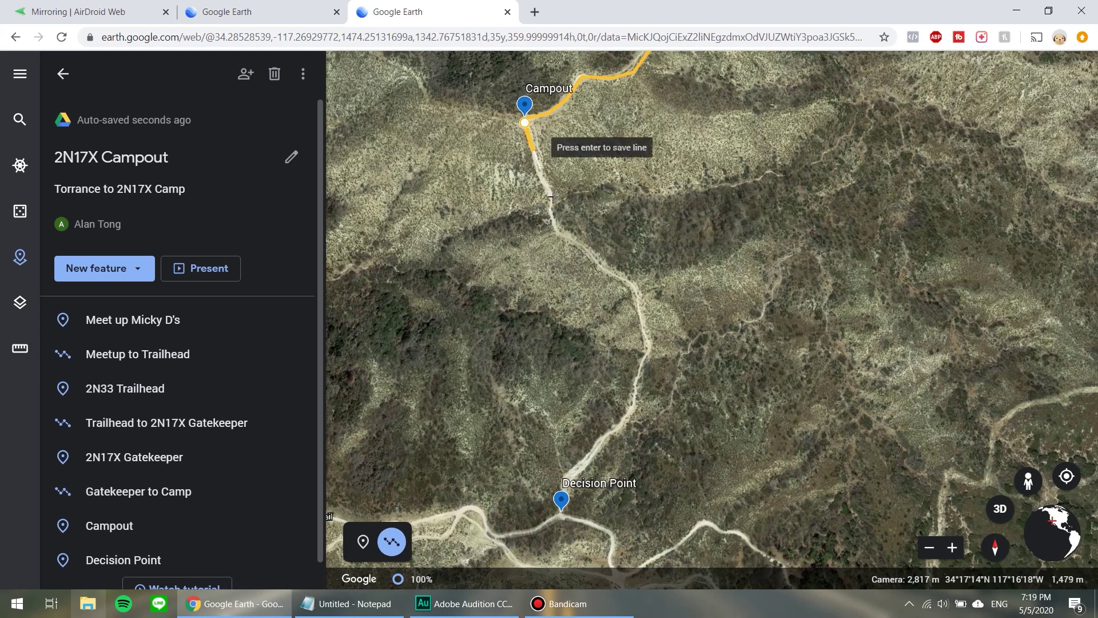
pyautogui.click(541, 183)
pyautogui.click(552, 197)
pyautogui.click(556, 231)
pyautogui.click(572, 242)
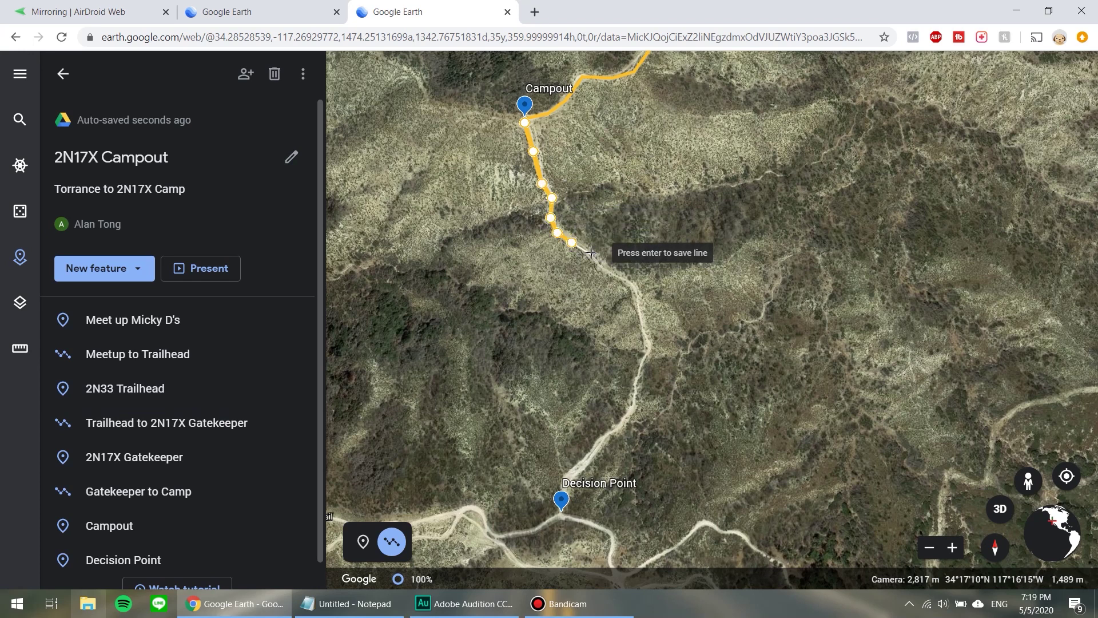
pyautogui.click(591, 252)
pyautogui.click(622, 280)
pyautogui.click(635, 284)
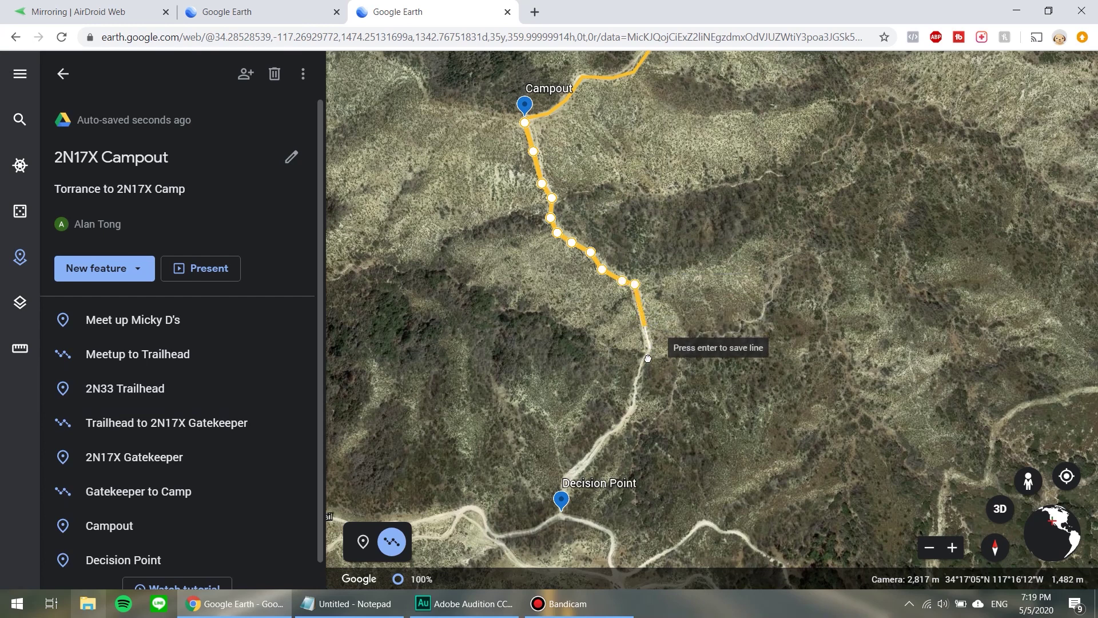
# Continue the line south along the trail to the Decision Point pin.
pyautogui.click(645, 326)
pyautogui.click(650, 349)
pyautogui.click(643, 362)
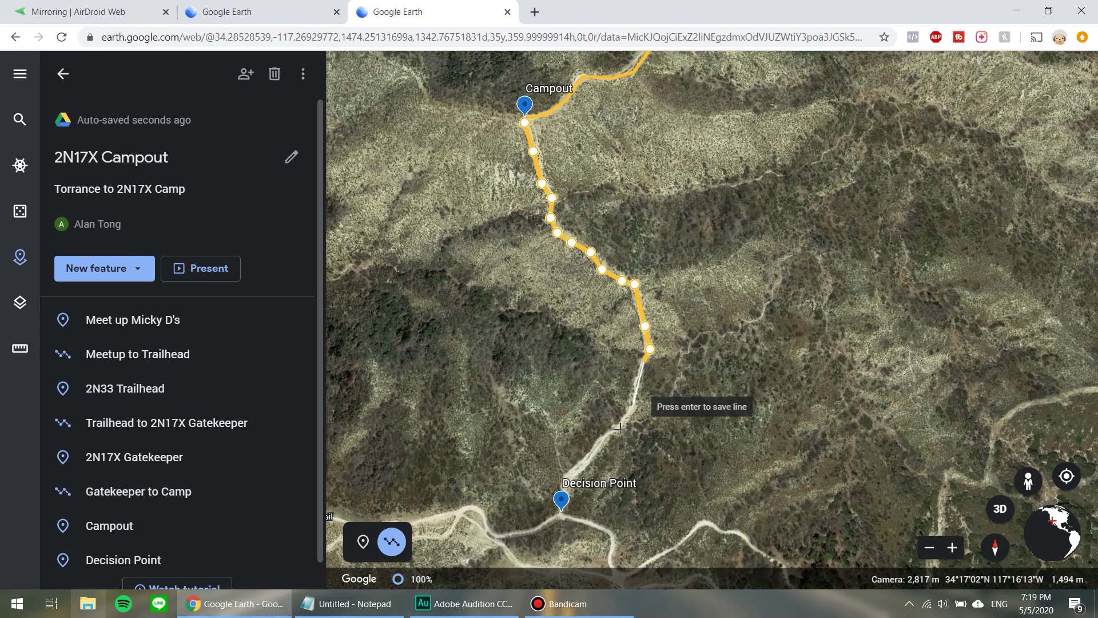
pyautogui.click(634, 407)
pyautogui.click(620, 430)
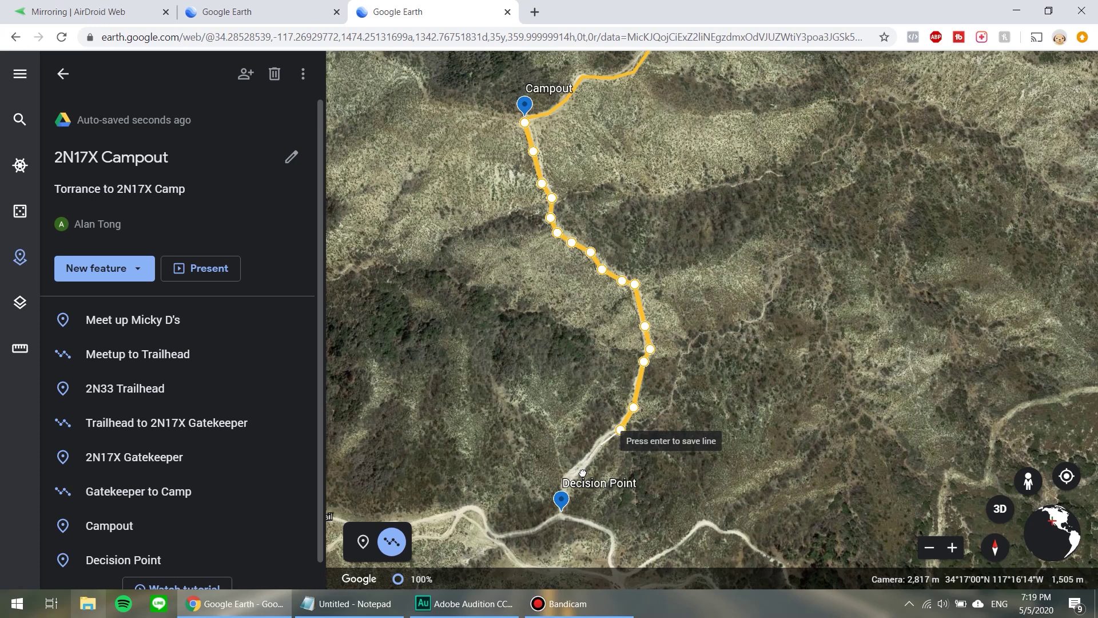
pyautogui.click(603, 441)
pyautogui.click(579, 472)
pyautogui.scroll(3, 582, 491)
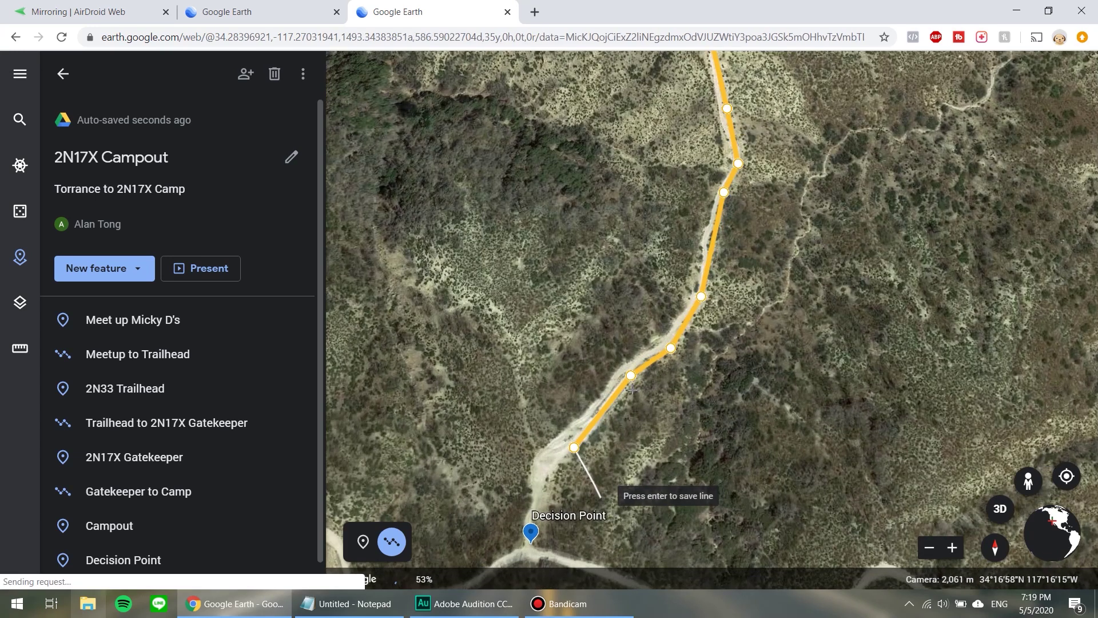
pyautogui.moveTo(534, 537); pyautogui.dragTo(574, 368)
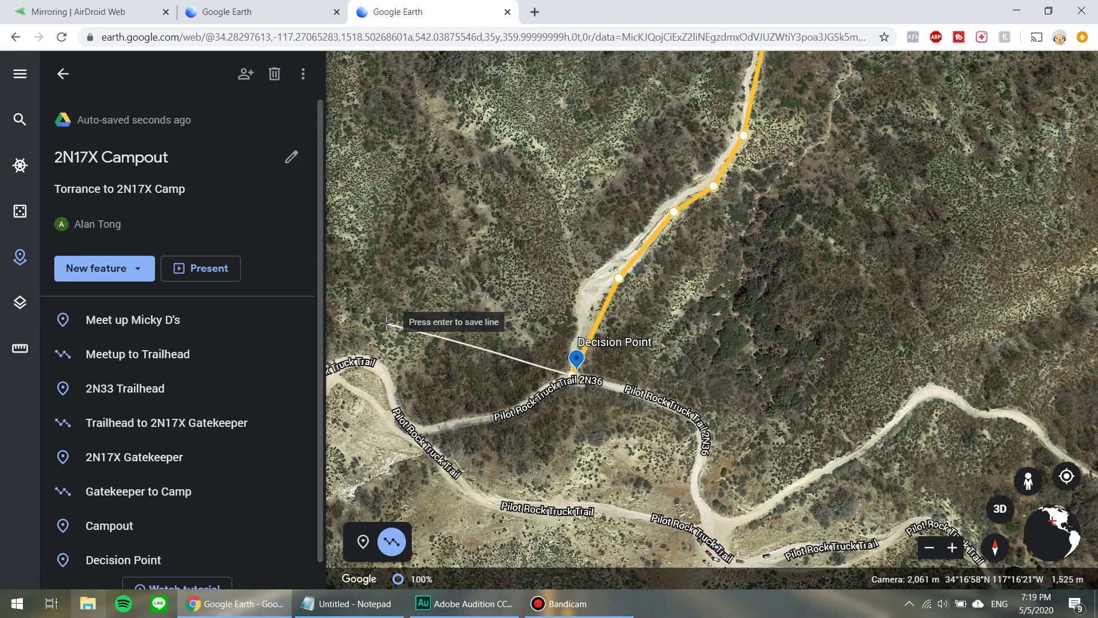
# Save the line as 'Path to Decision' and move it just above Decision Point in the list.
pyautogui.press('Return')
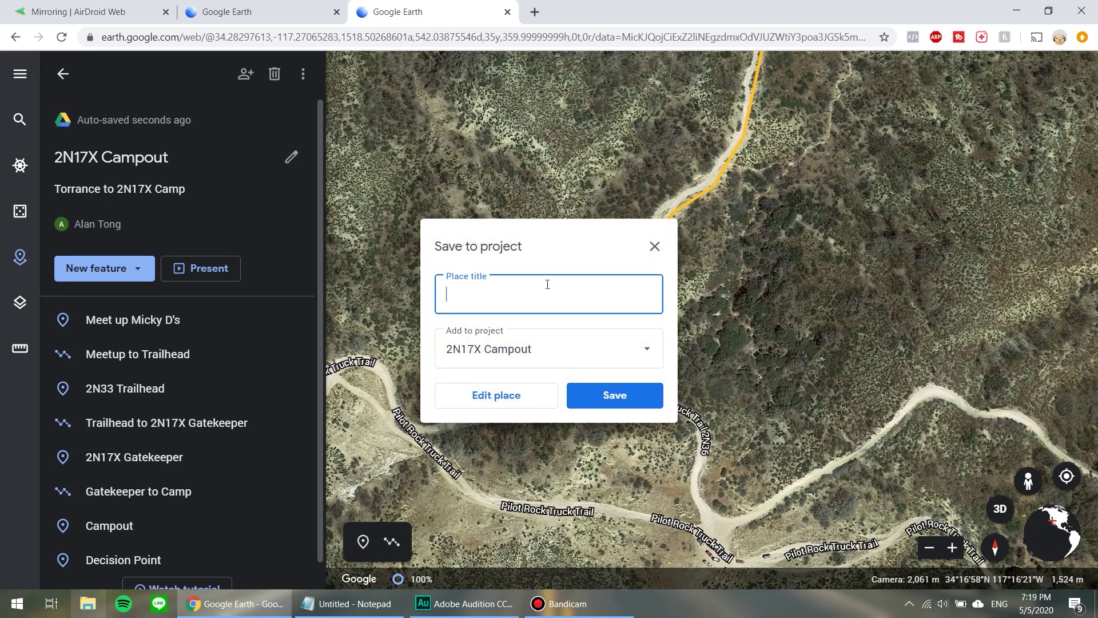
pyautogui.press('BackSpace')
pyautogui.press('BackSpace')
pyautogui.write('Path to Decision')
pyautogui.click(621, 399)
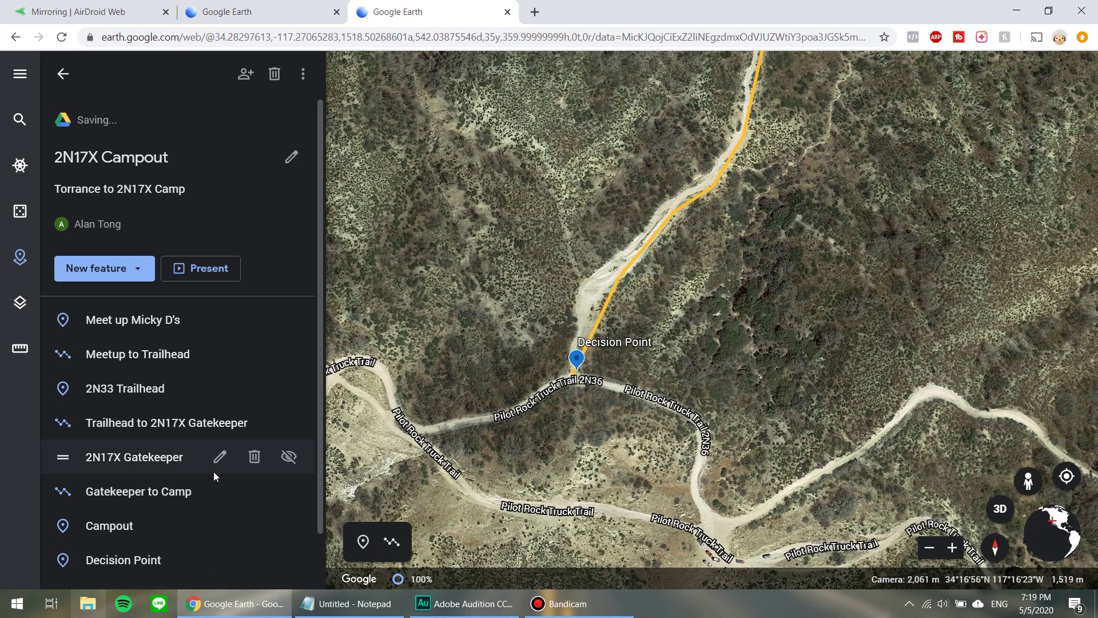
pyautogui.moveTo(64, 501); pyautogui.dragTo(64, 490)
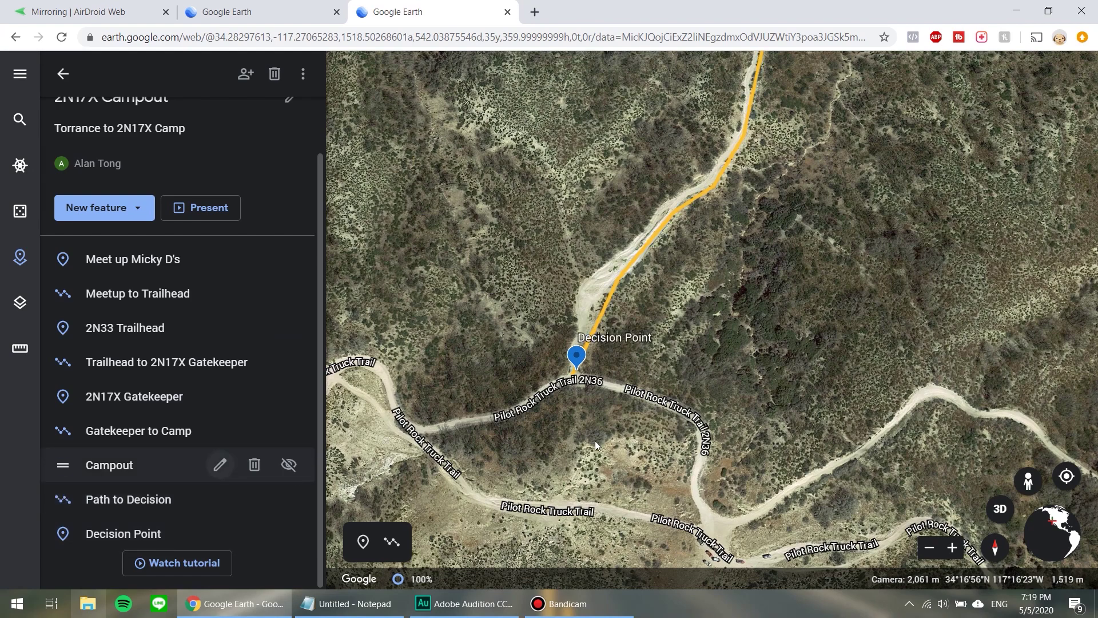
pyautogui.scroll(-3, 595, 445)
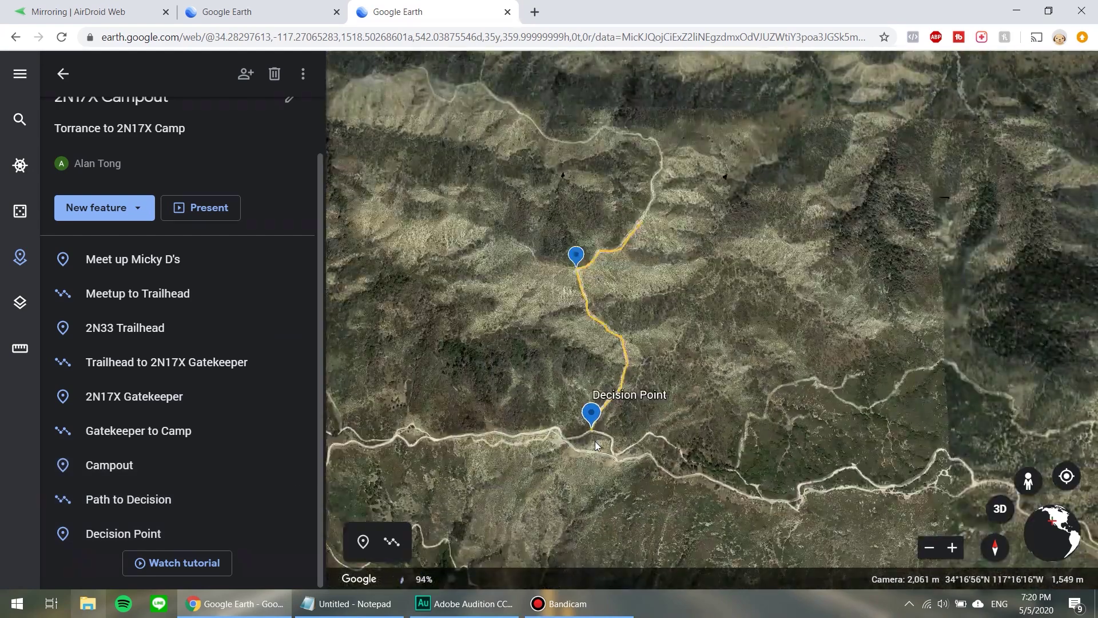
# Frame the lake and trailhead, then export the 2N17X Campout project as a KML file.
pyautogui.scroll(-3, 595, 443)
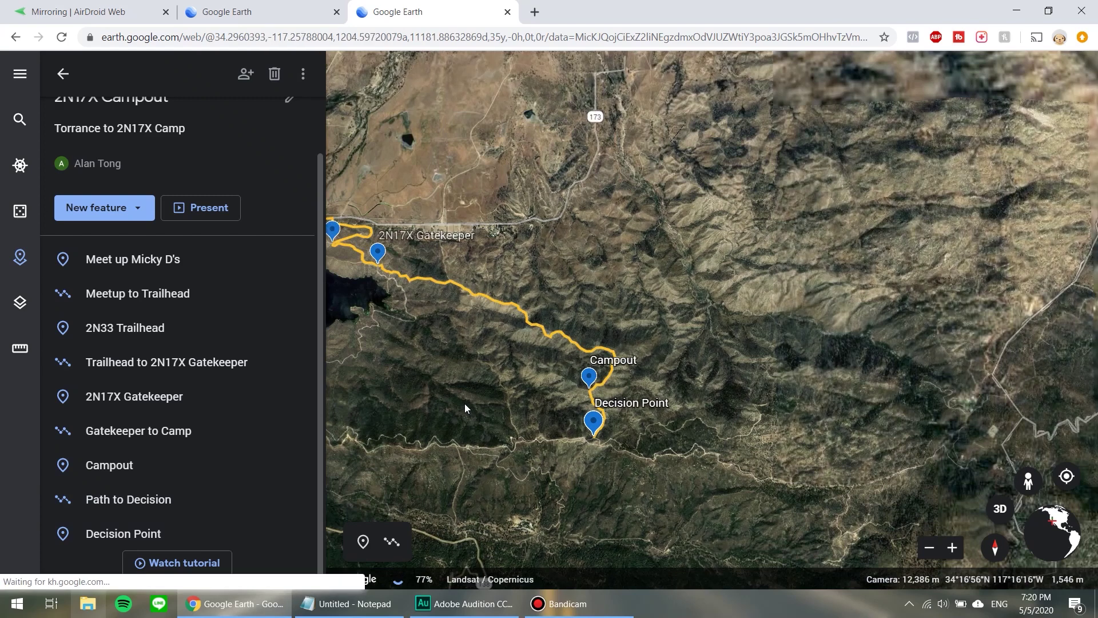
pyautogui.moveTo(644, 430); pyautogui.dragTo(860, 449)
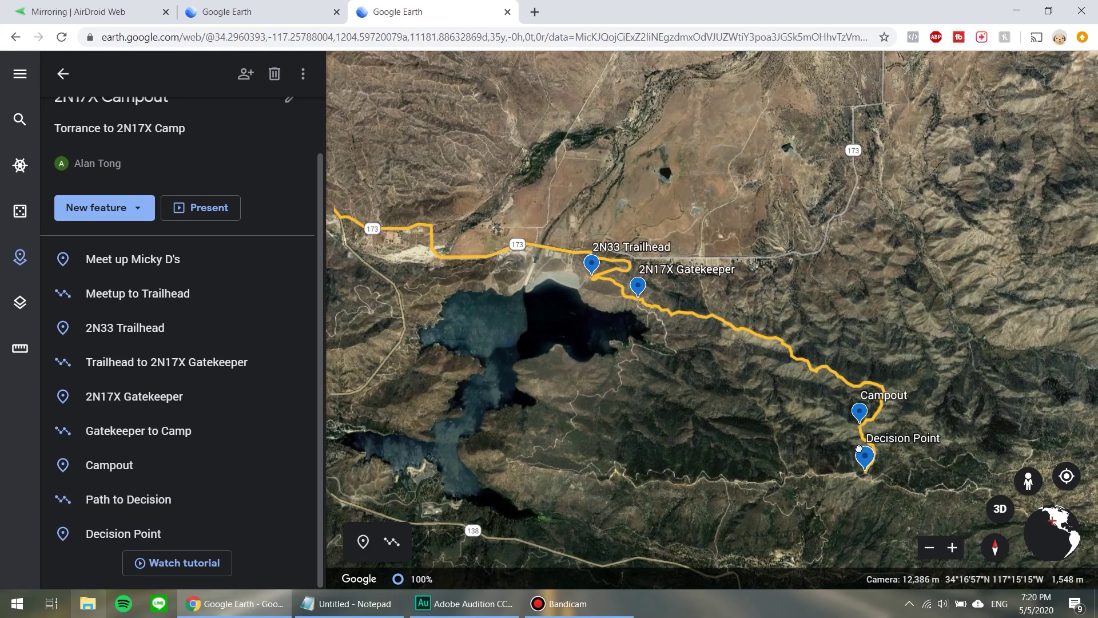
pyautogui.scroll(-2, 789, 459)
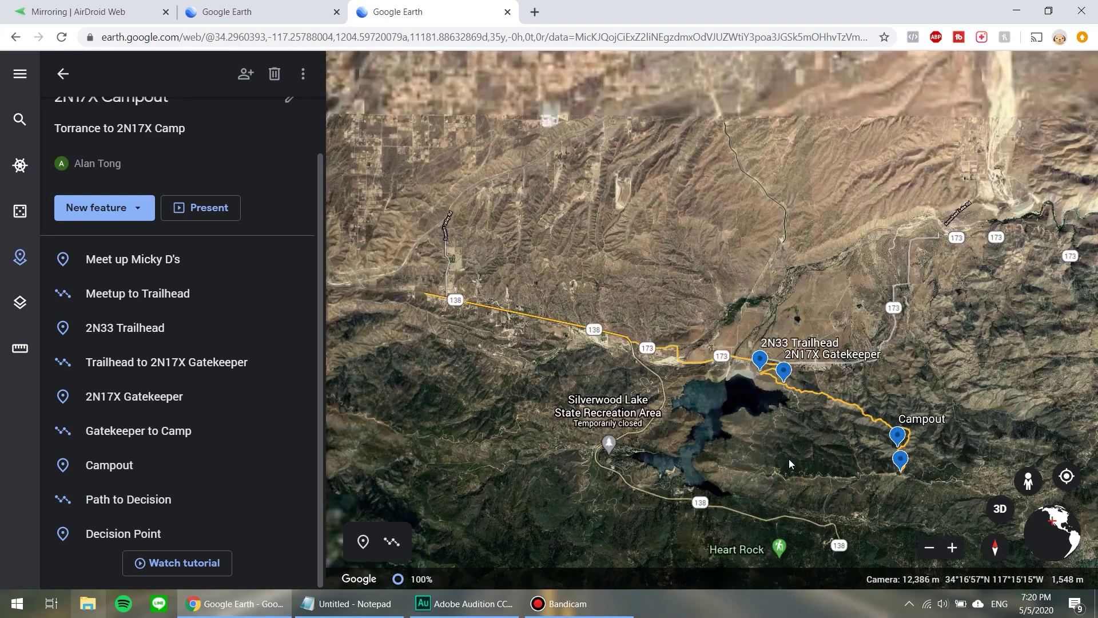
pyautogui.scroll(1, 194, 232)
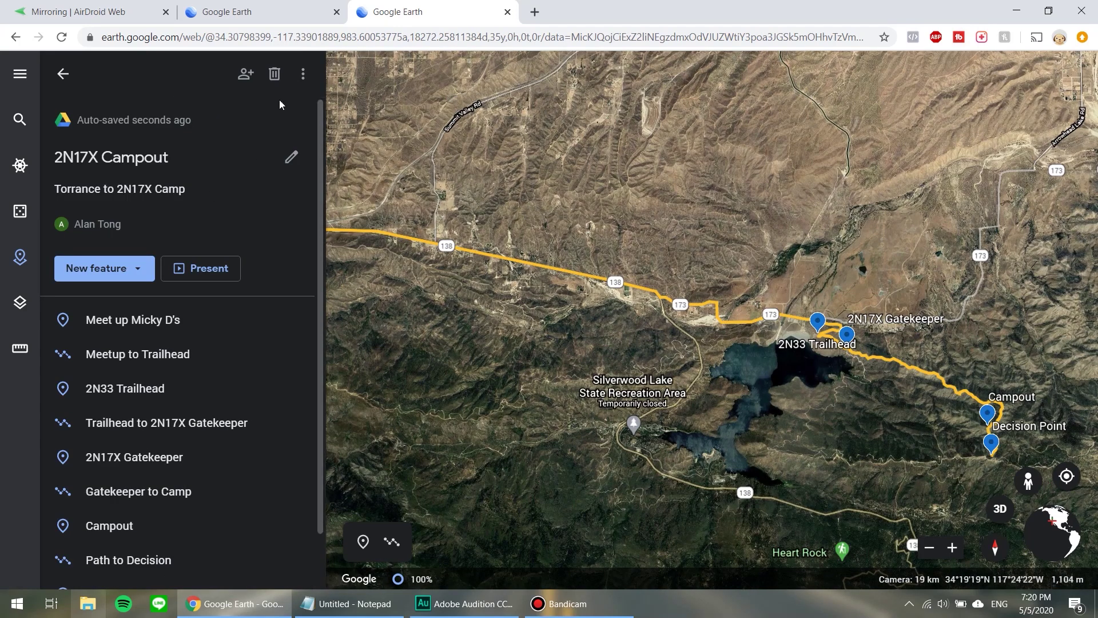
pyautogui.click(303, 76)
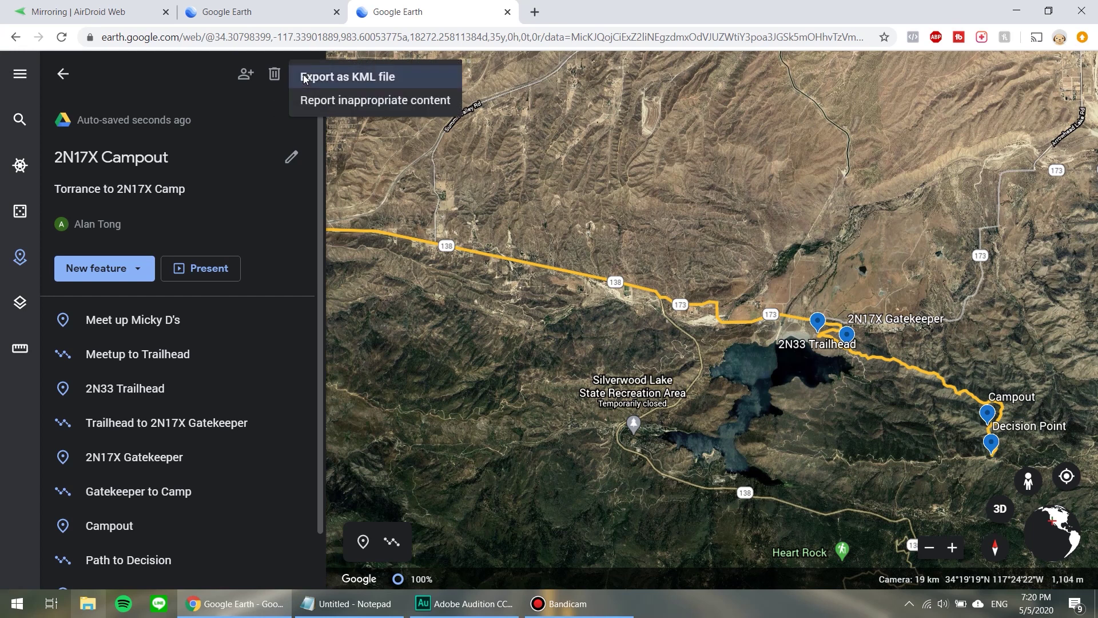
pyautogui.click(321, 80)
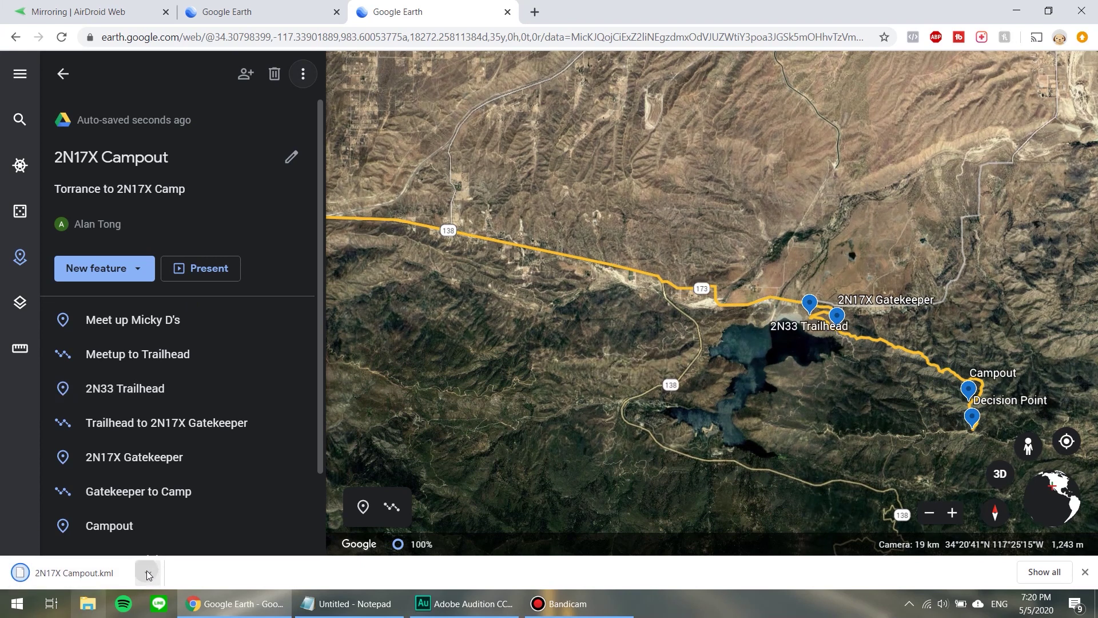
pyautogui.click(147, 571)
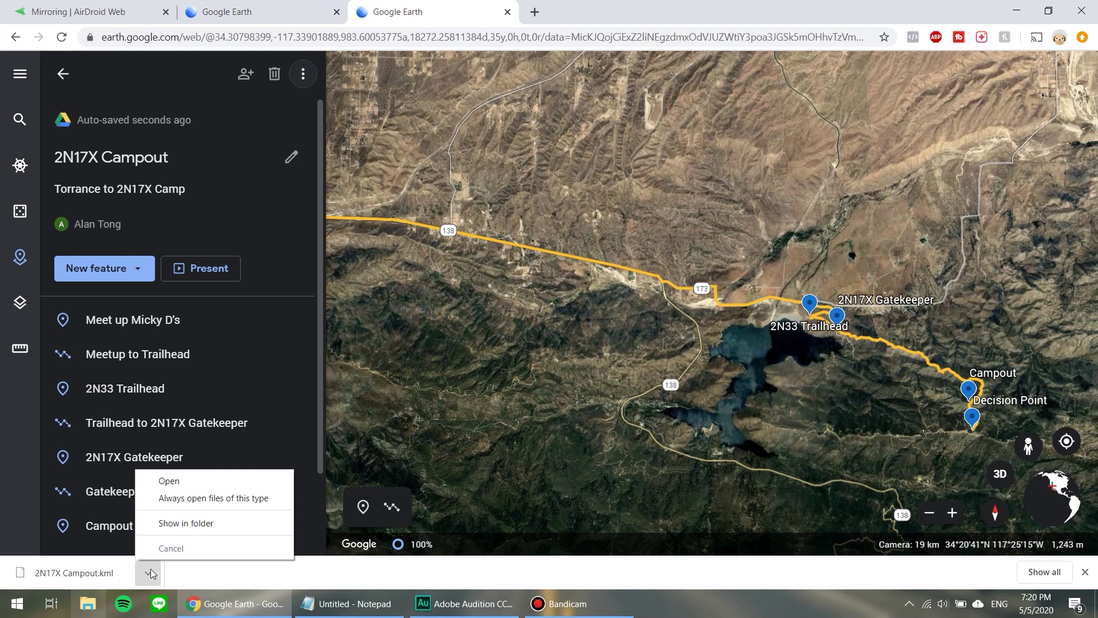
# Locate 2N17X Campout.kml in the Delete Me folder, then open a blank browser tab.
pyautogui.click(166, 524)
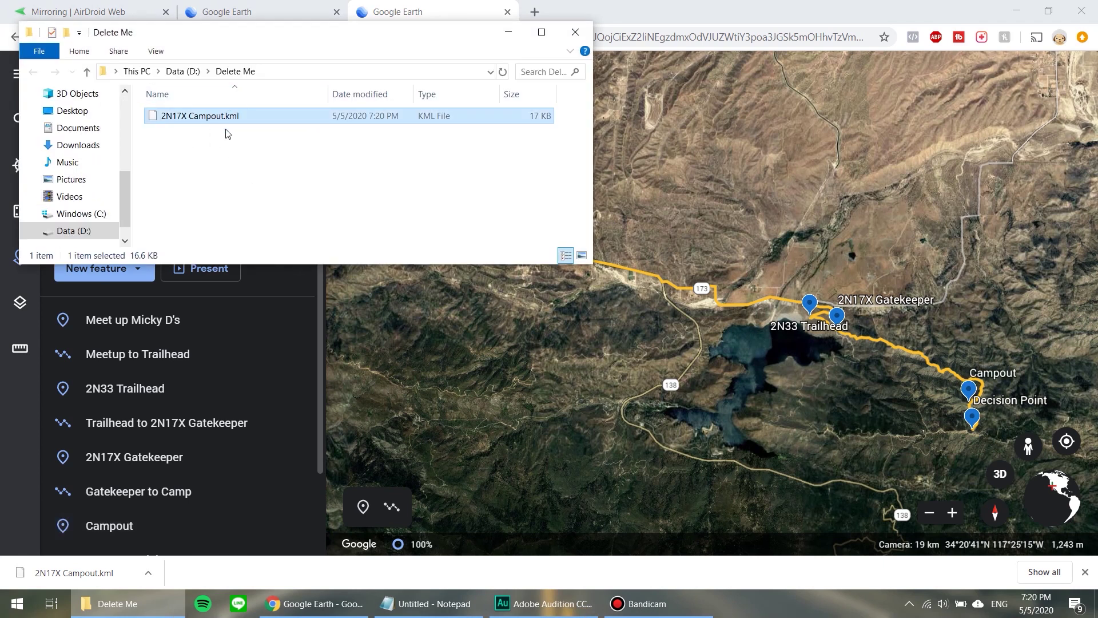
pyautogui.moveTo(382, 38); pyautogui.dragTo(397, 99)
pyautogui.click(438, 18)
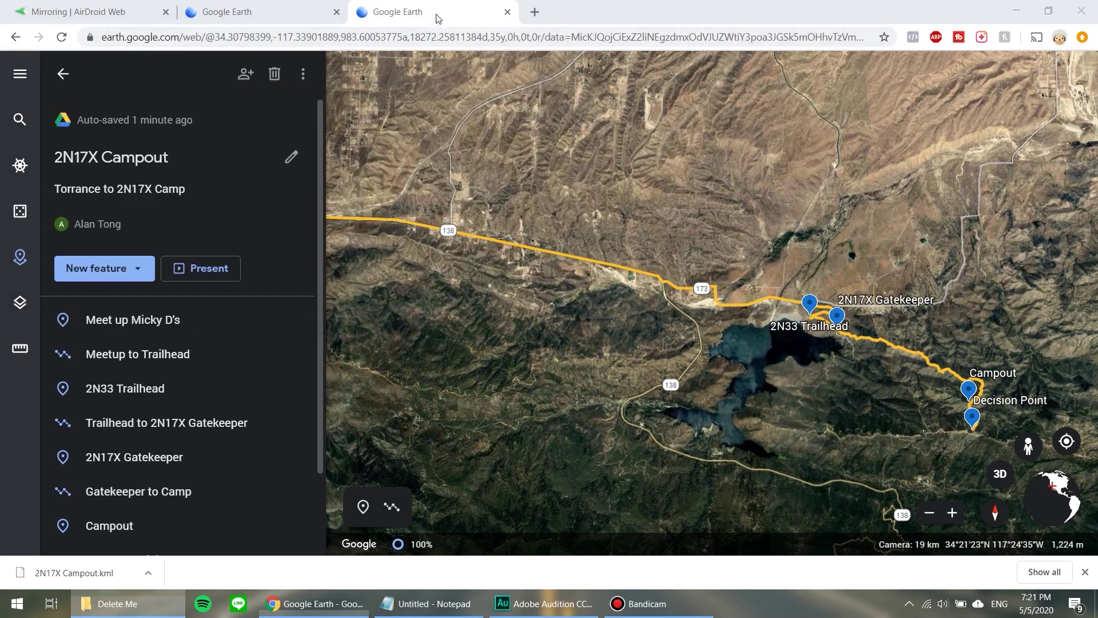
pyautogui.click(535, 11)
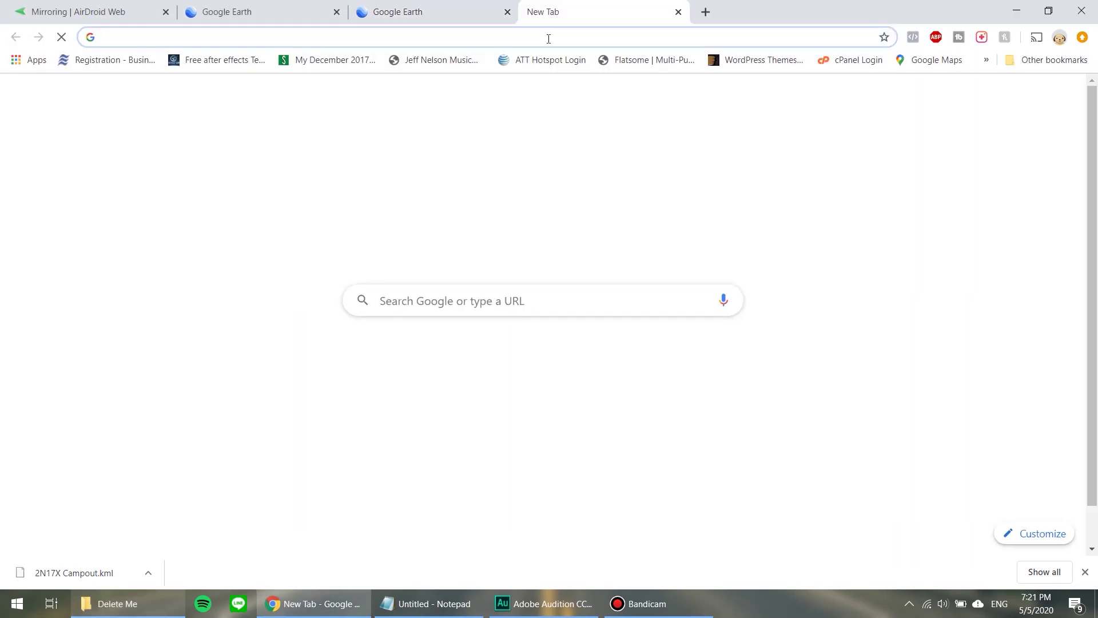
# Go to google.com/mymaps and create a new untitled map.
pyautogui.write('google.com')
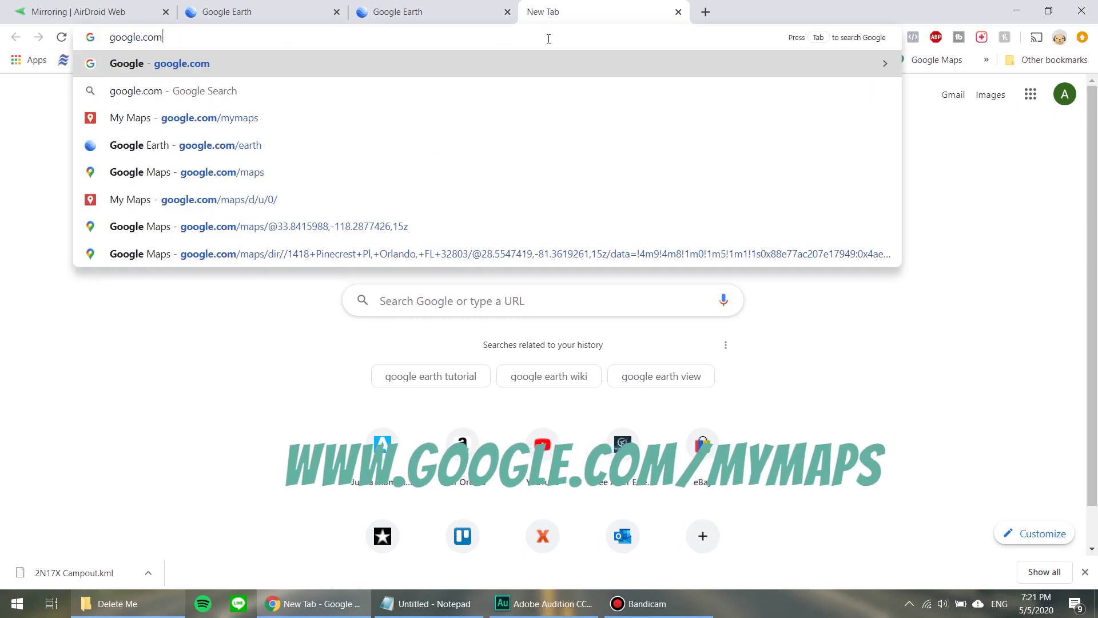
pyautogui.write('/mymaps')
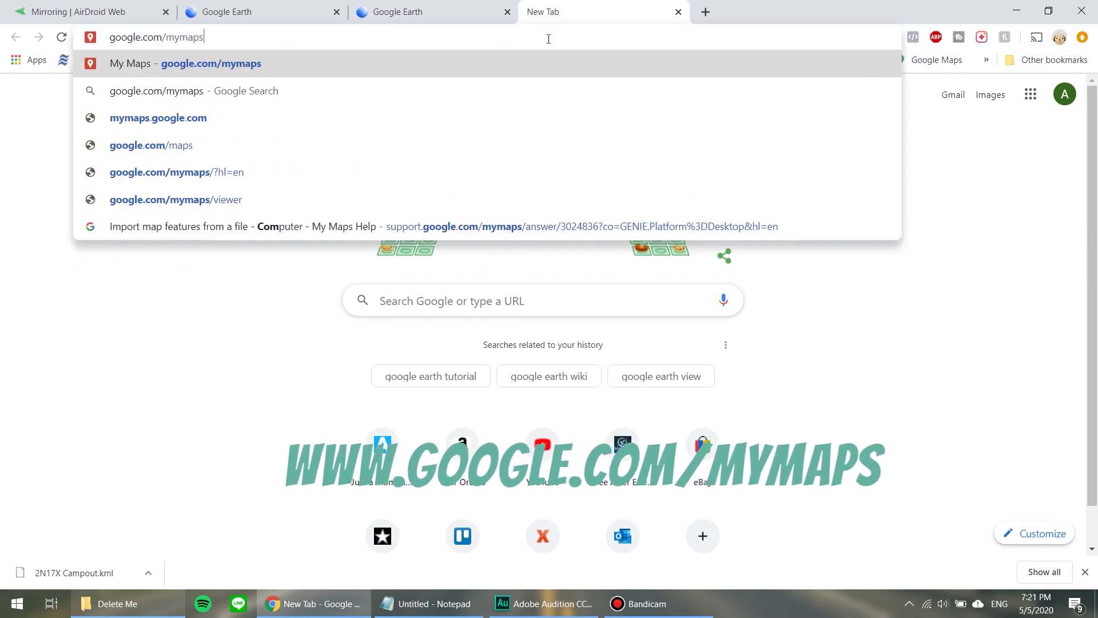
pyautogui.press('Return')
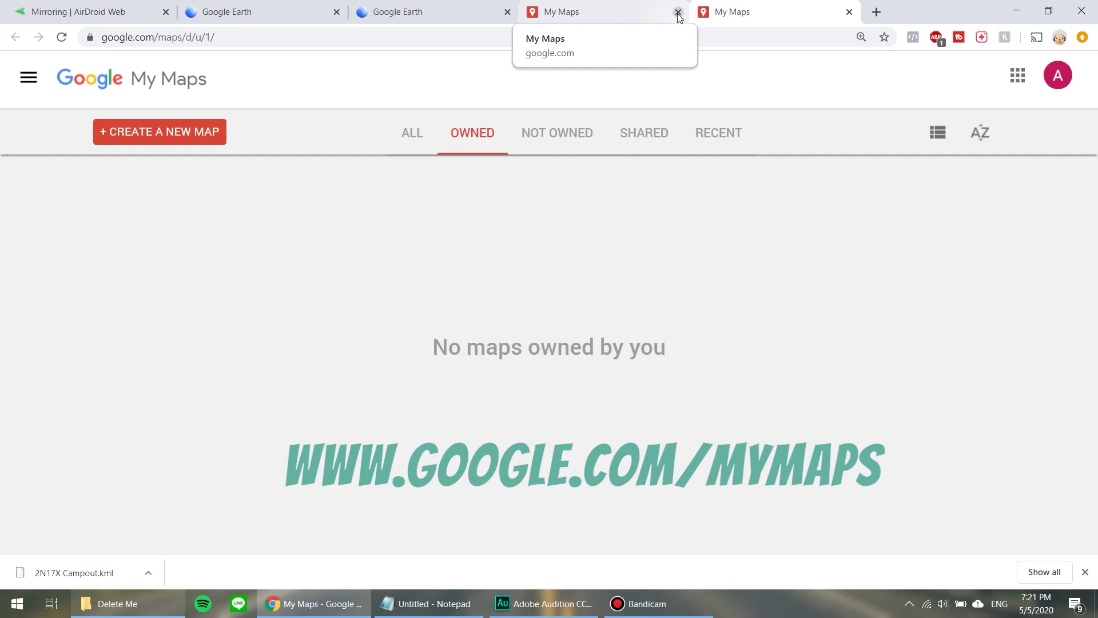
pyautogui.click(678, 12)
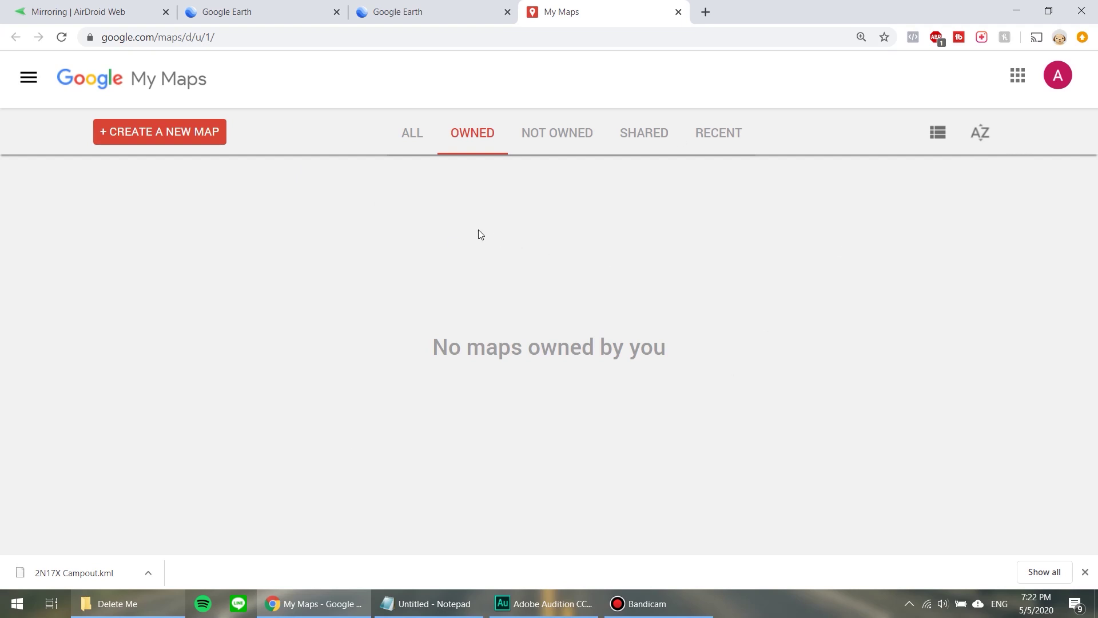
pyautogui.click(182, 136)
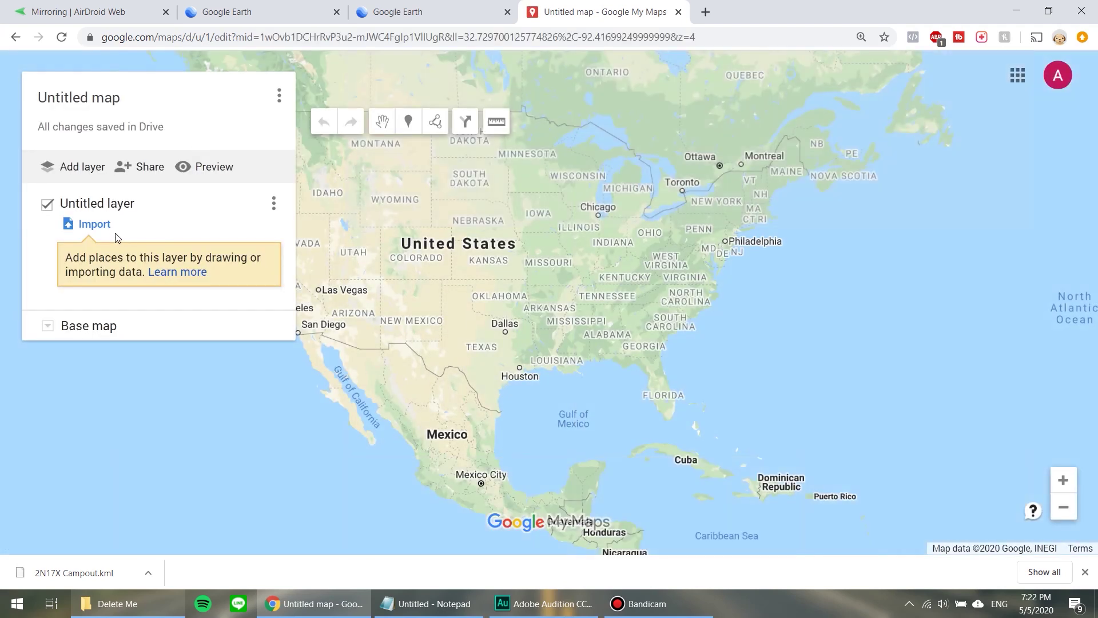
# Import 2N17X Campout.kml into the Untitled layer by dropping it from the Delete Me folder.
pyautogui.click(103, 229)
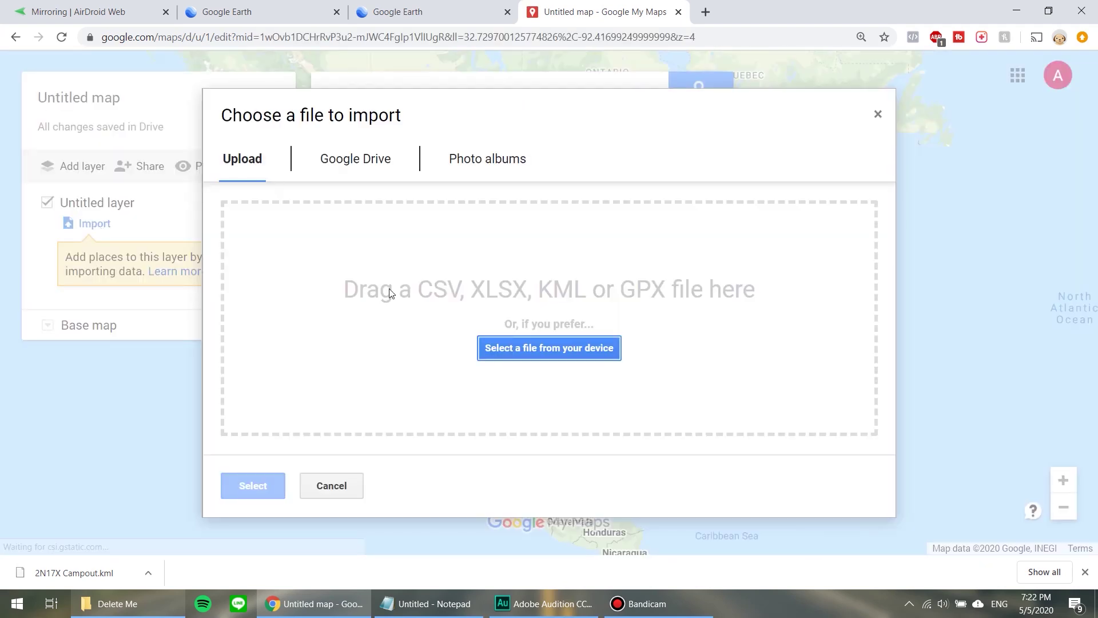
pyautogui.click(155, 611)
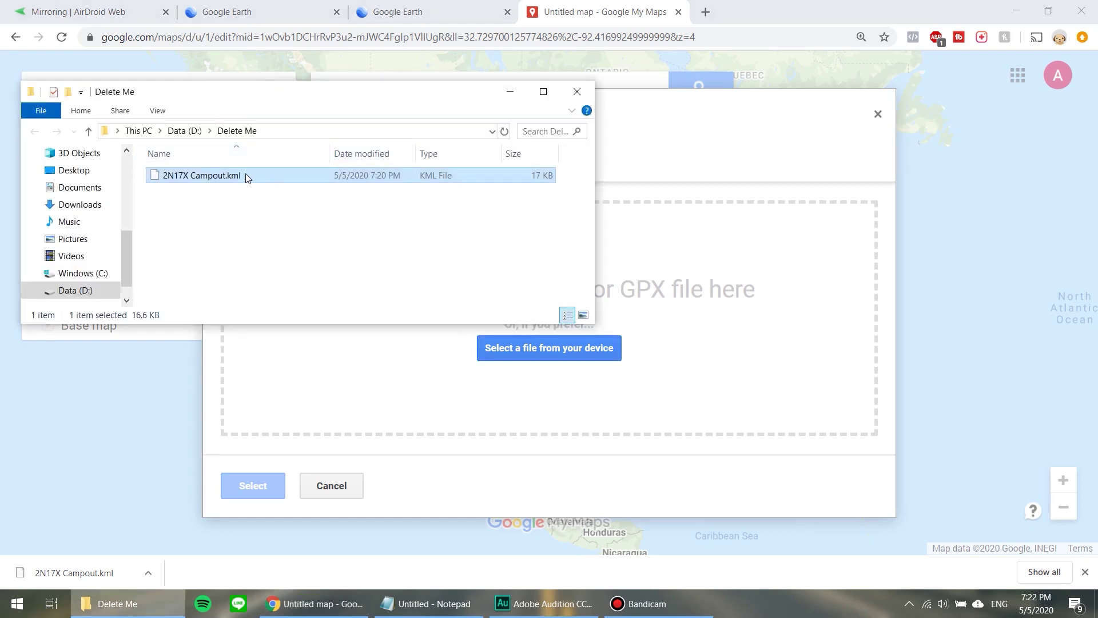
pyautogui.moveTo(224, 178); pyautogui.dragTo(371, 266)
pyautogui.moveTo(635, 383); pyautogui.dragTo(726, 366)
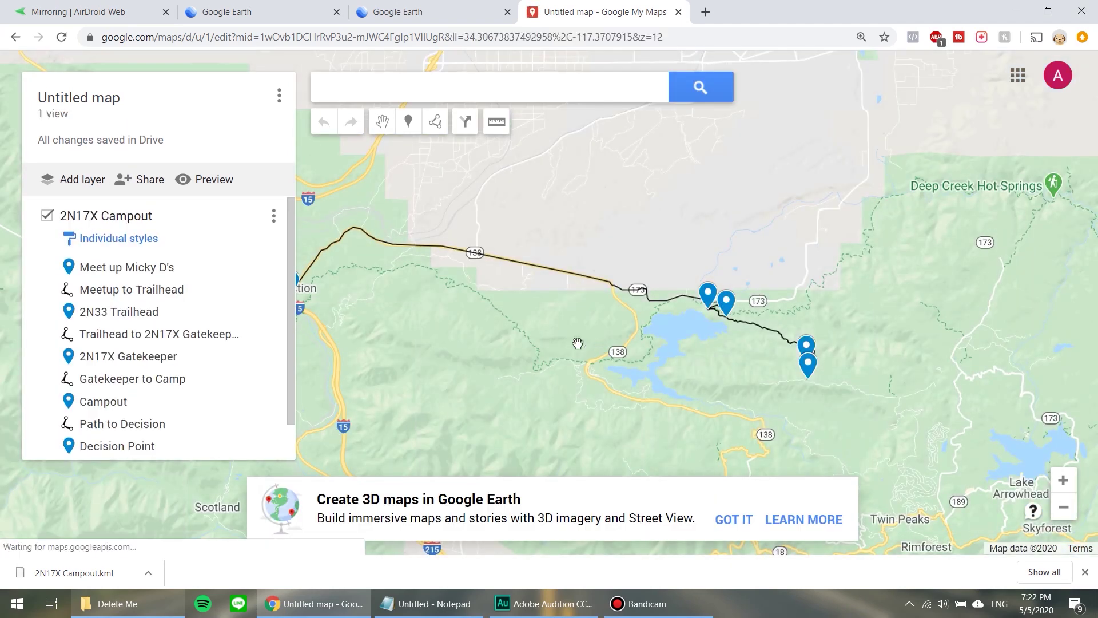
pyautogui.scroll(-1, 578, 343)
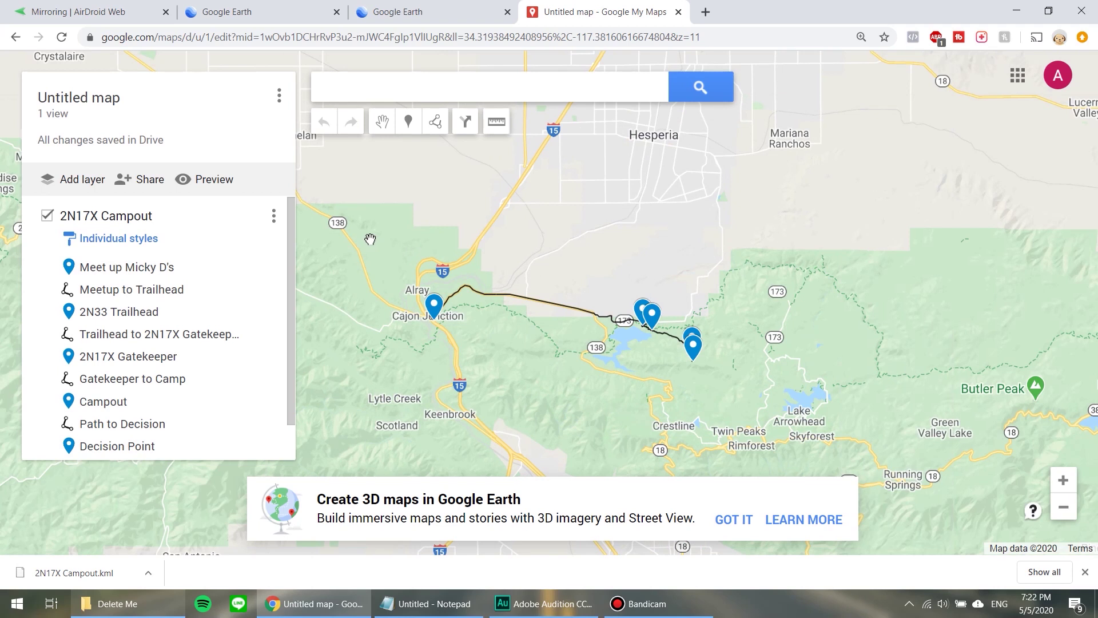
# Title the map 'Demo Ride 2N17X Campout'.
pyautogui.click(141, 182)
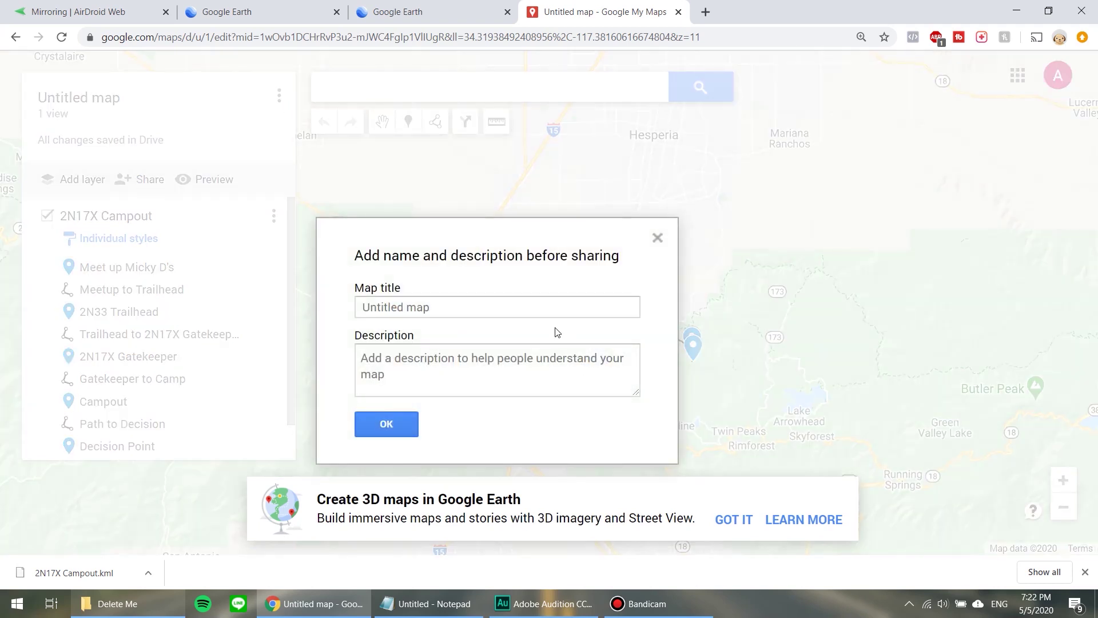
pyautogui.click(542, 309)
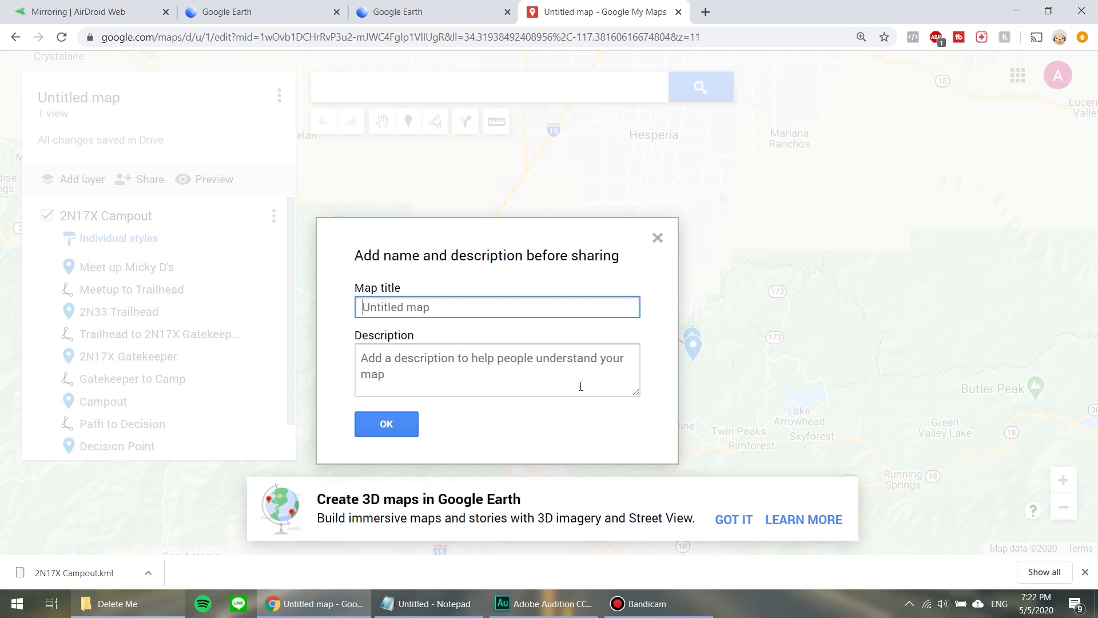
pyautogui.write('Demo Ride 2N17X Campout')
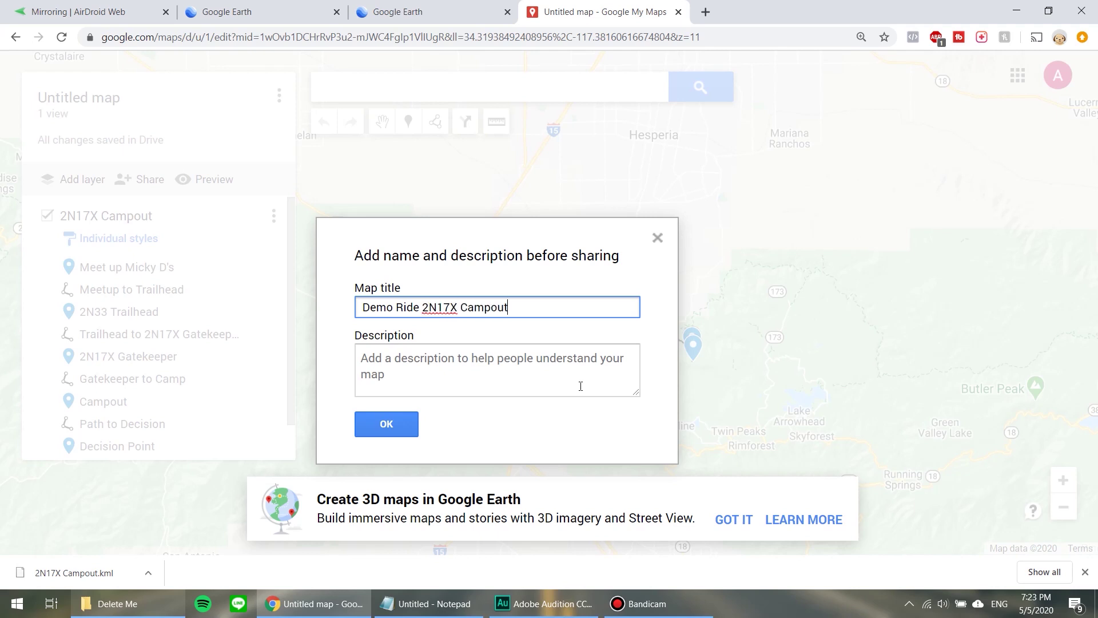
# Add the description 'Our weekend trip into the mountains. 5/9-5/10' and confirm.
pyautogui.click(581, 386)
pyautogui.write('W')
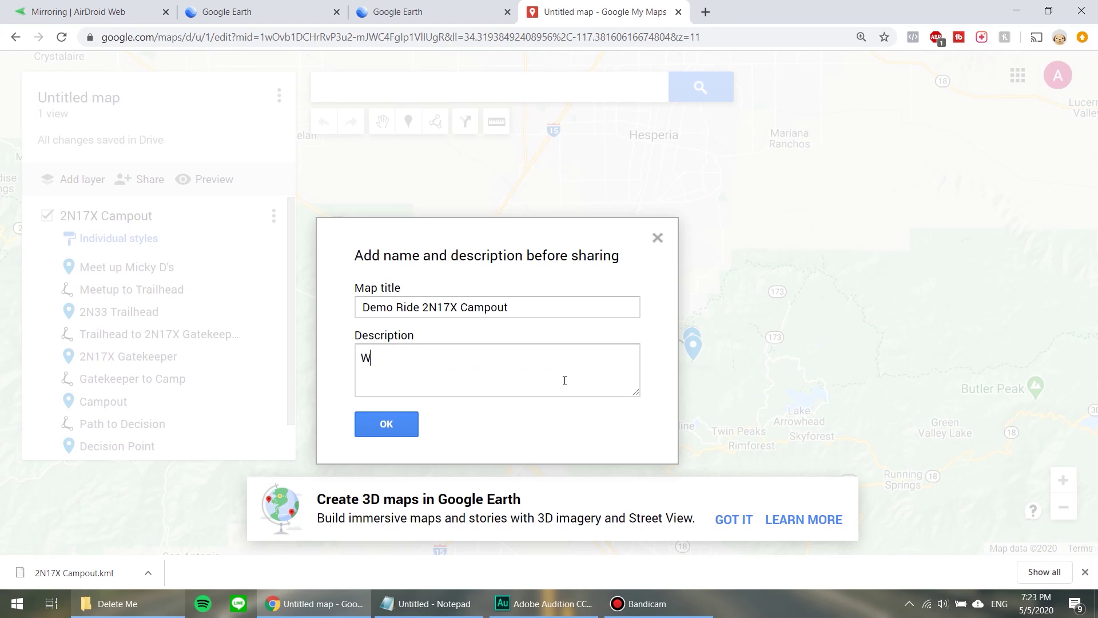
pyautogui.press('BackSpace')
pyautogui.write('Our weekend trip into the n')
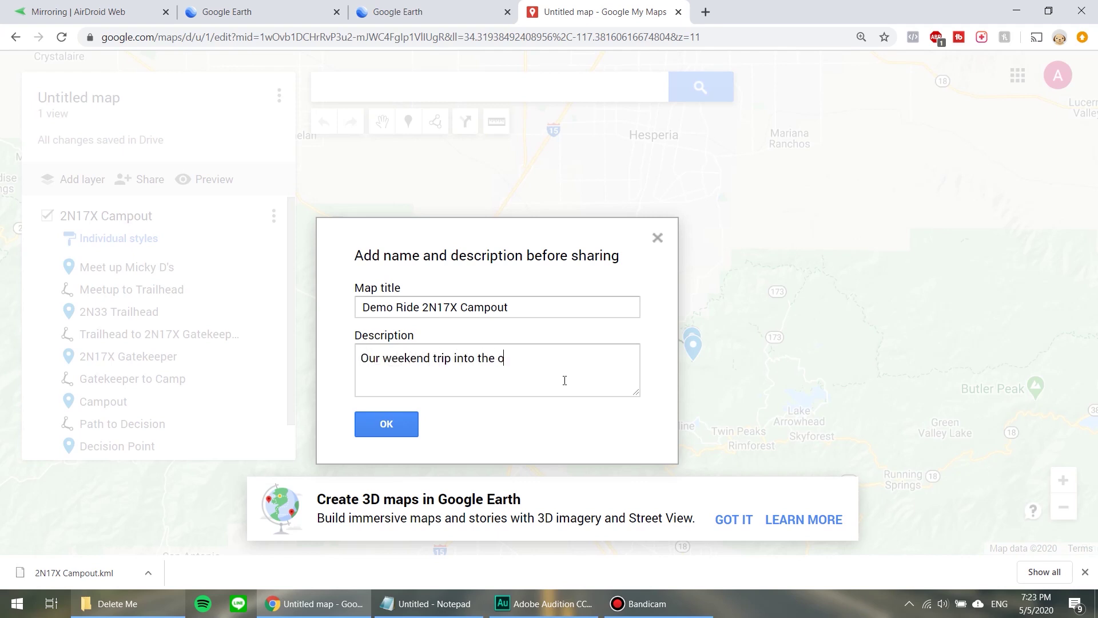
pyautogui.press('BackSpace')
pyautogui.write('mountains. 5/9-5/10')
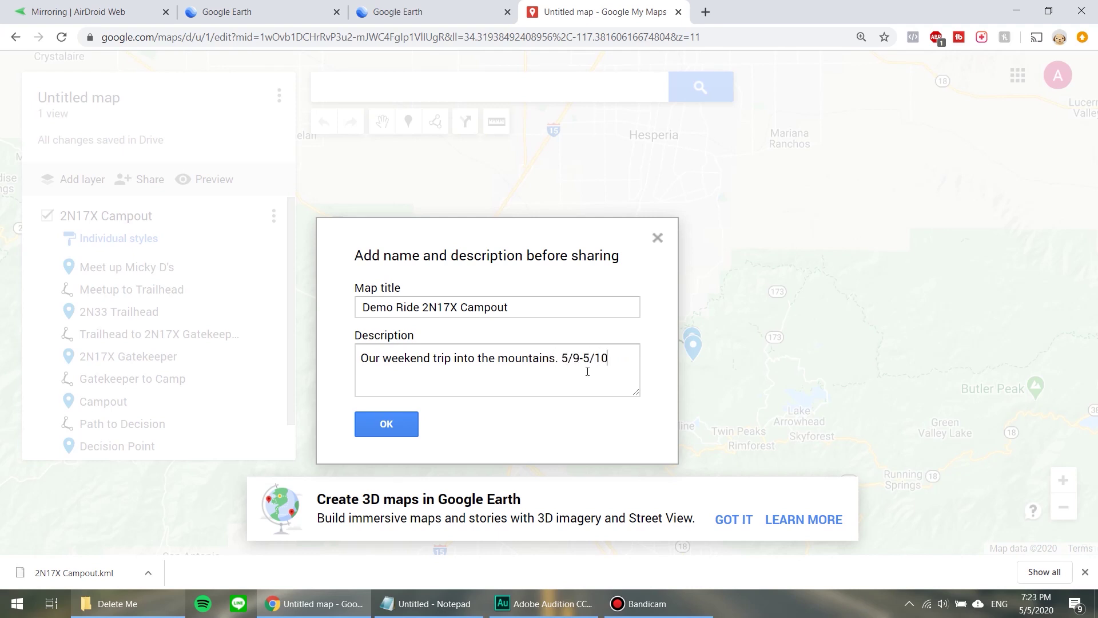
pyautogui.click(402, 425)
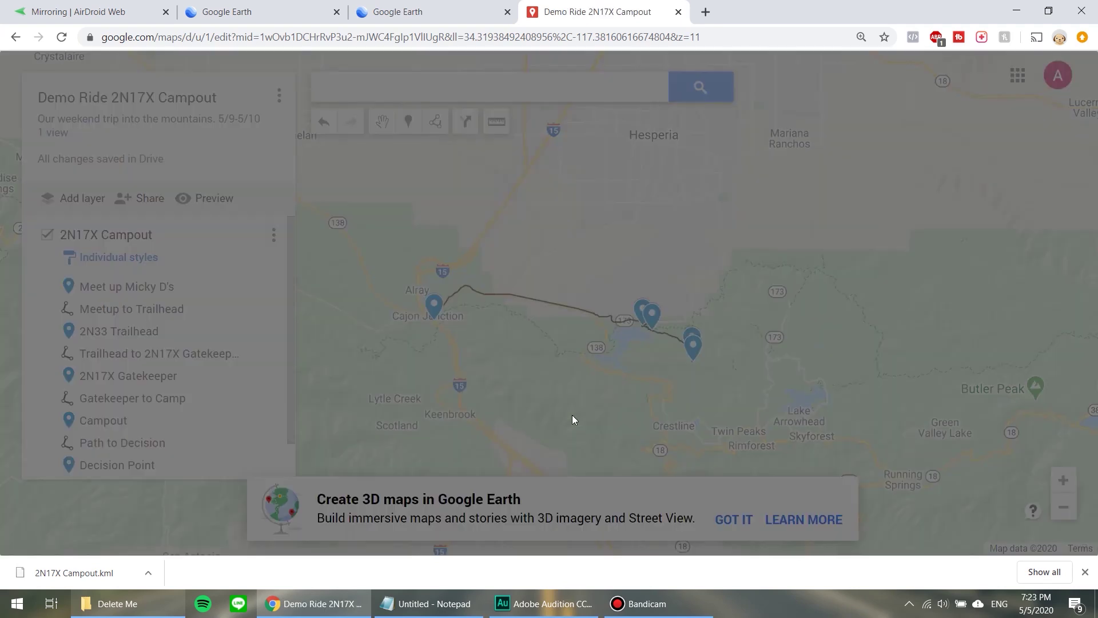
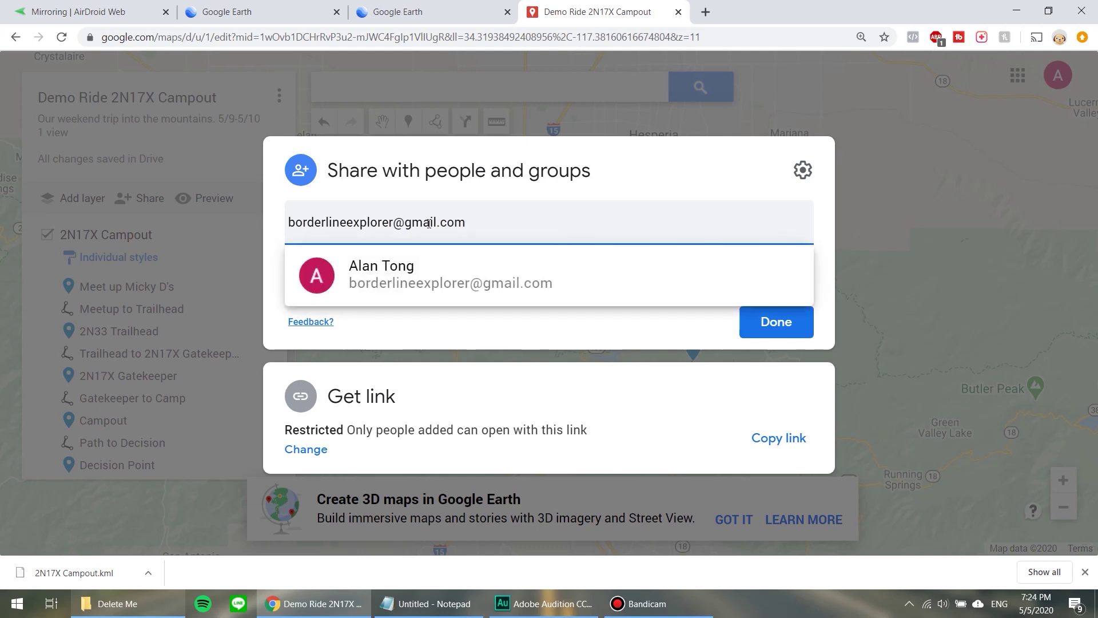
# Share the map with the contact's e-mail address, adding the message 'This Weekend's Ride'.
pyautogui.click(456, 284)
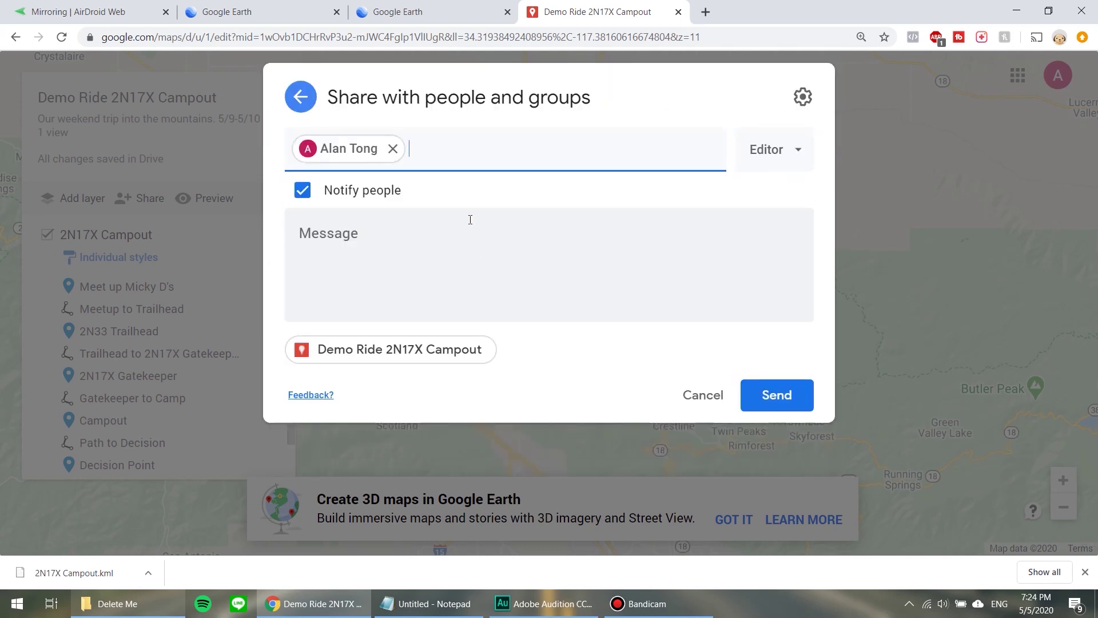
pyautogui.click(461, 254)
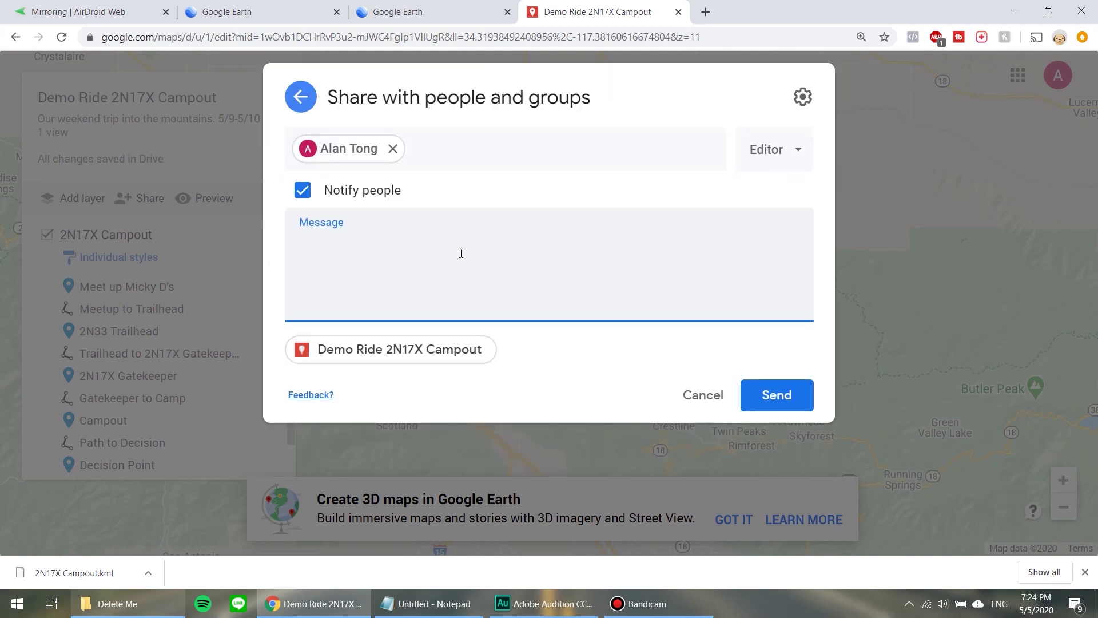
pyautogui.write("This Weekend's Ride")
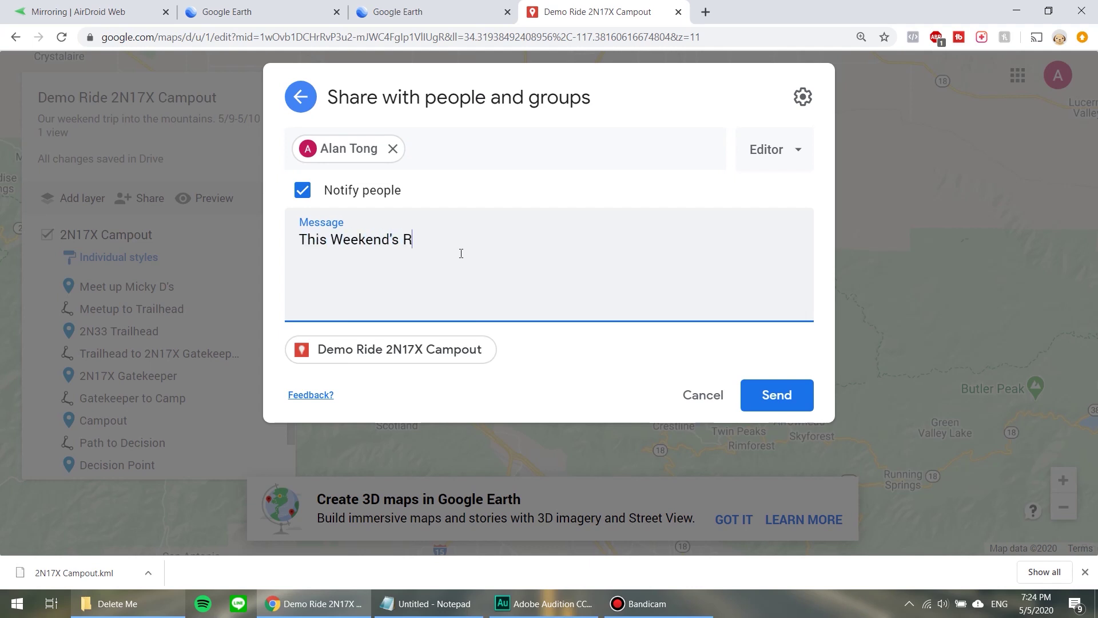
pyautogui.click(779, 393)
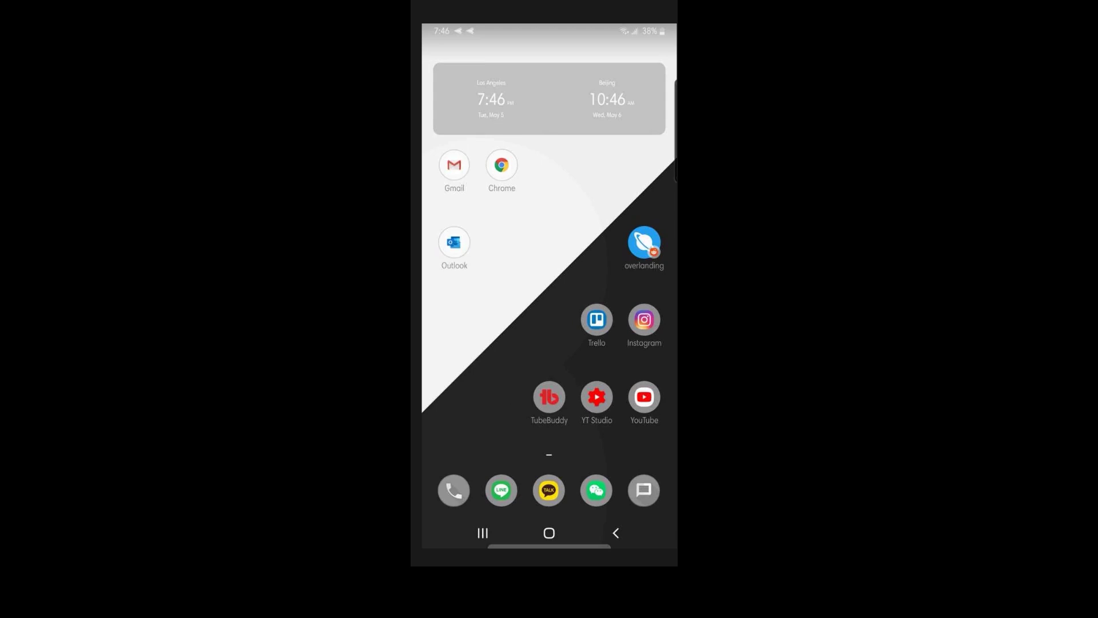
pyautogui.click(455, 164)
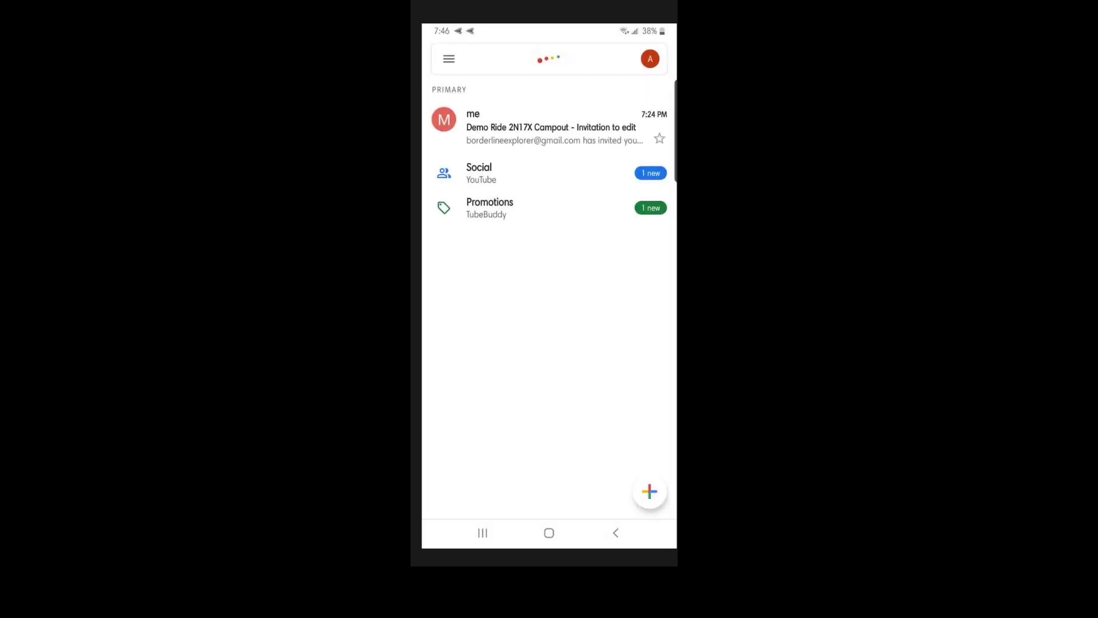
pyautogui.click(550, 127)
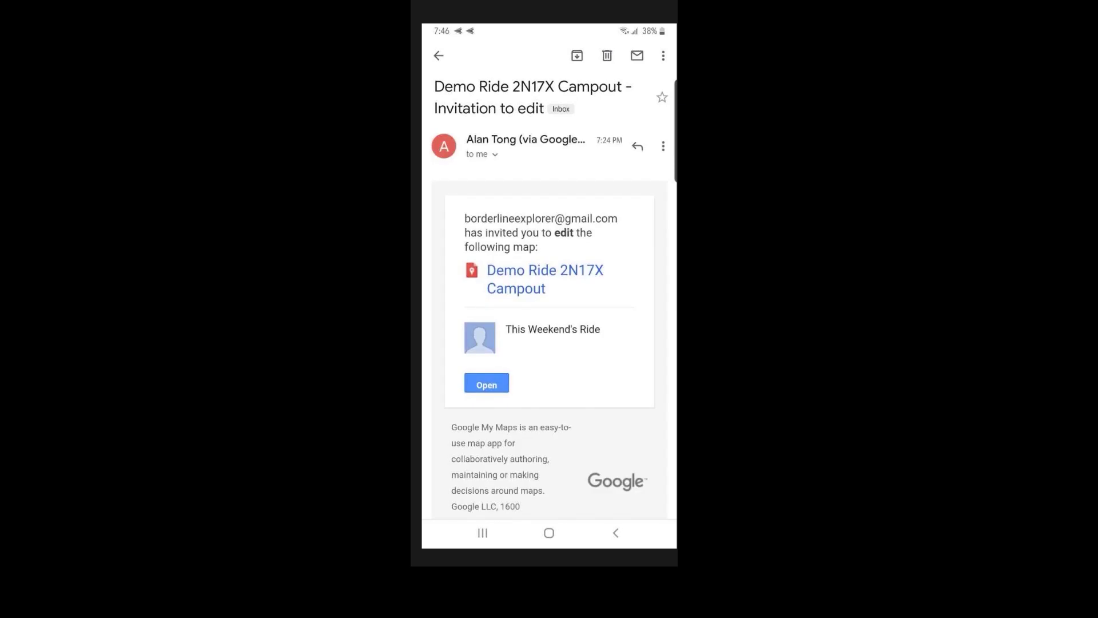
pyautogui.scroll(-1, 549, 286)
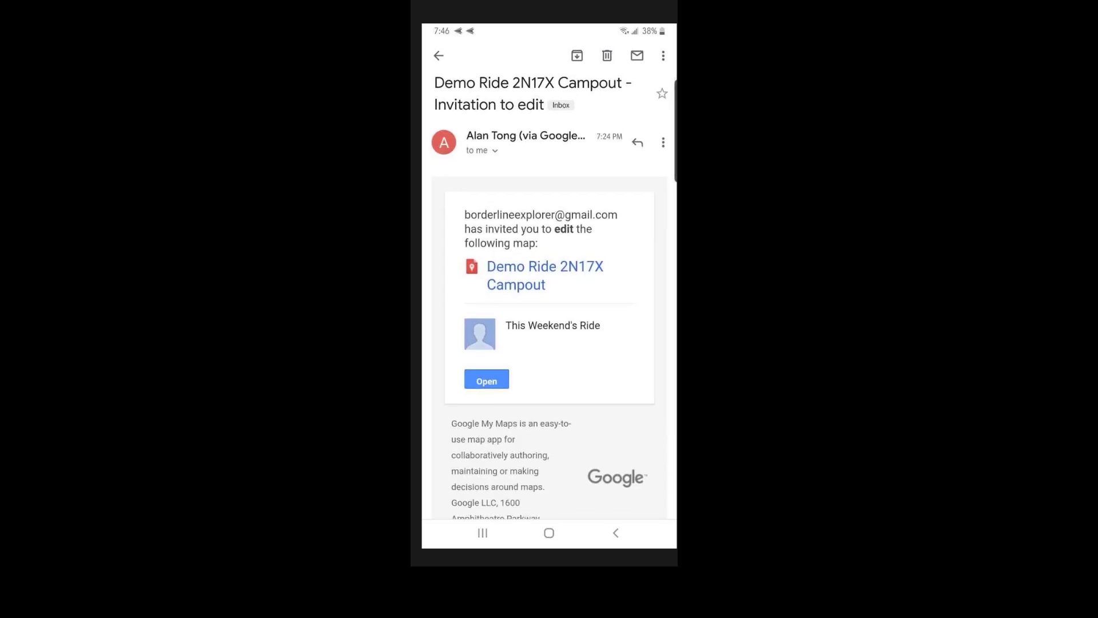
pyautogui.scroll(-3, 549, 286)
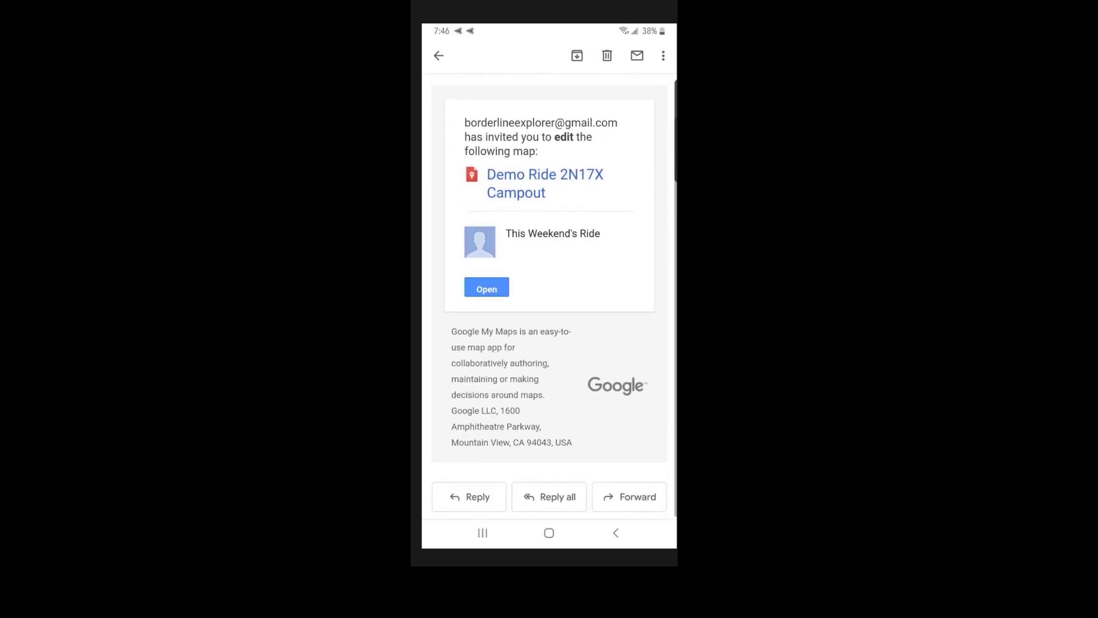
pyautogui.click(487, 306)
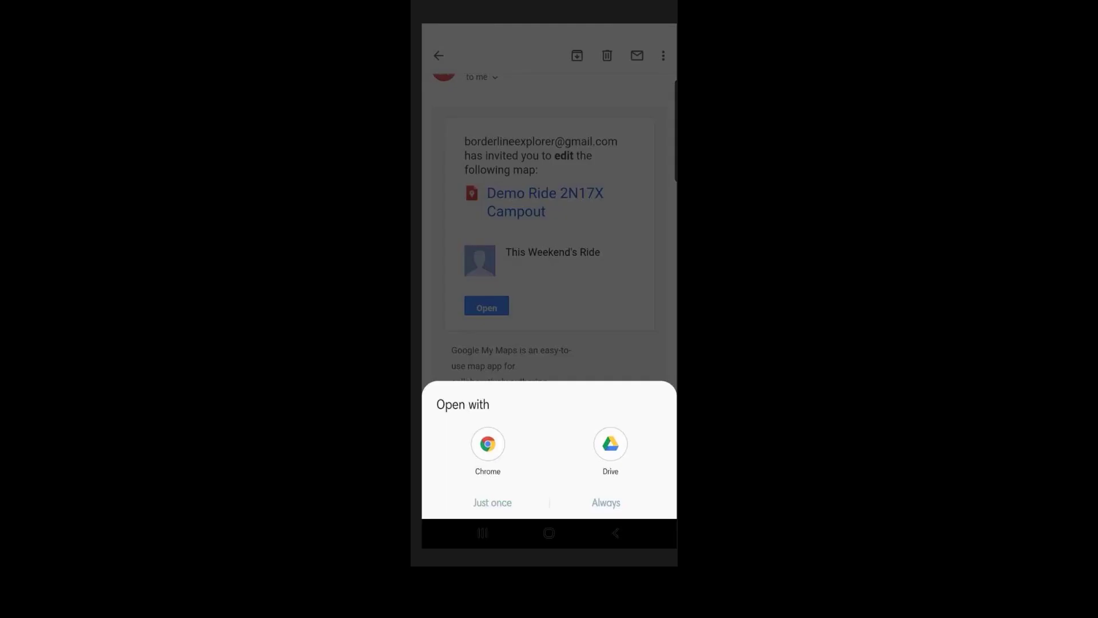
pyautogui.click(488, 452)
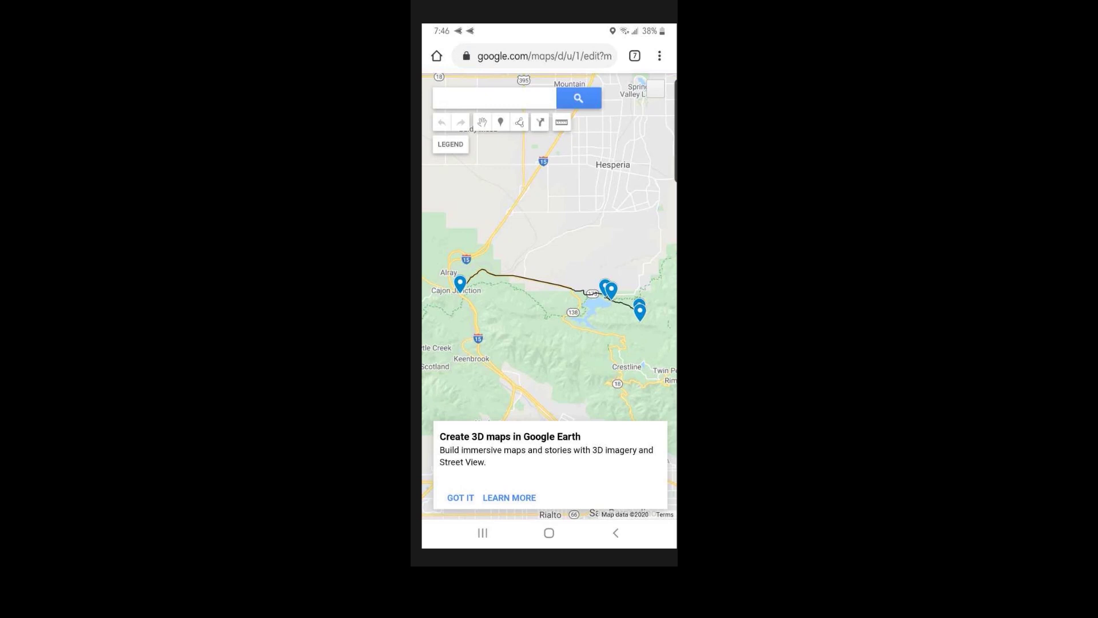
pyautogui.click(548, 532)
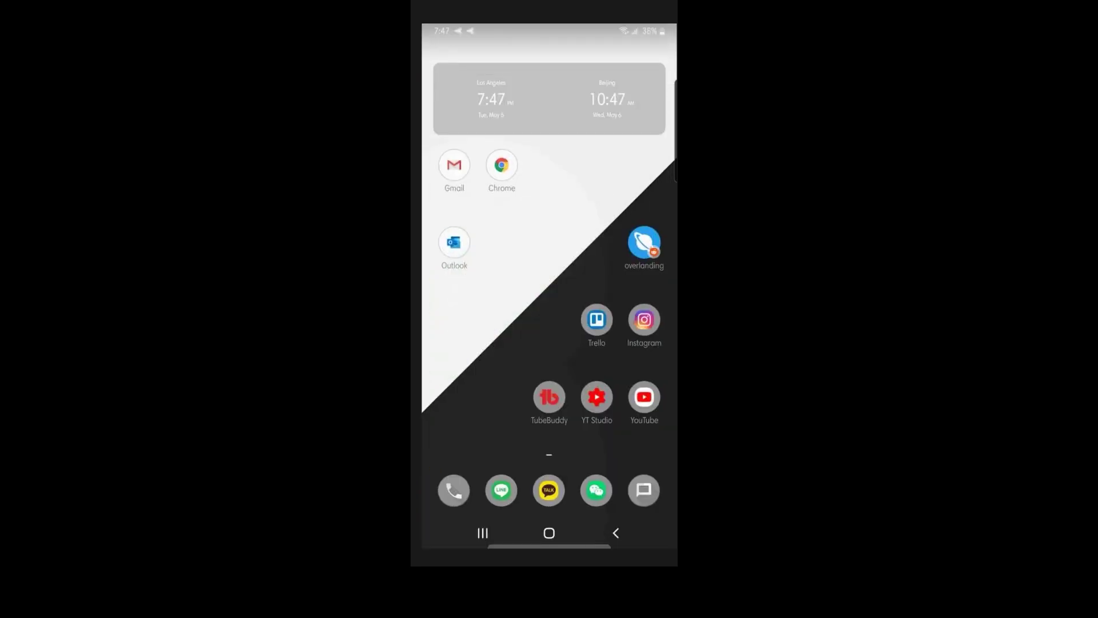
# Open Google Maps on the phone and drop a pin at Silverwood Lake to view its details.
pyautogui.moveTo(676, 130); pyautogui.dragTo(600, 131)
pyautogui.click(602, 121)
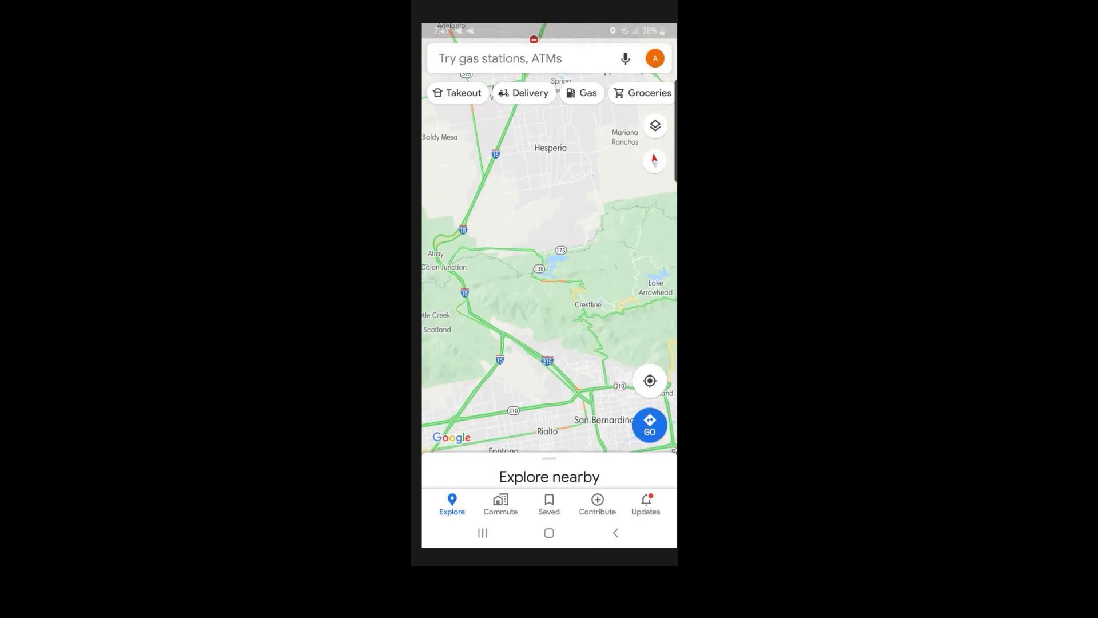
pyautogui.click(550, 267)
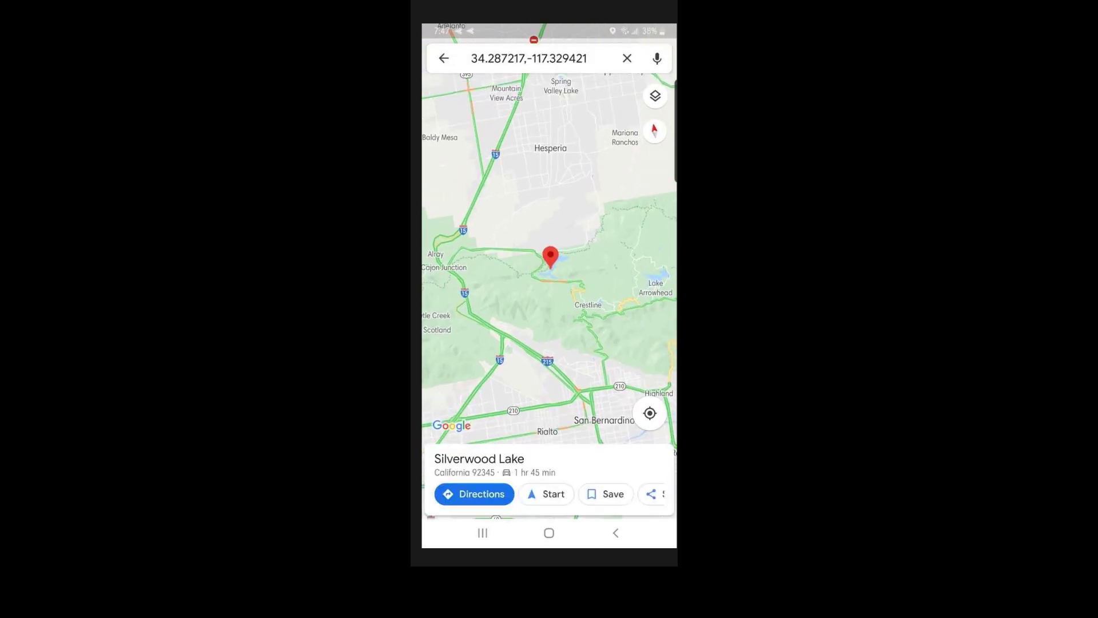
pyautogui.click(479, 459)
# Download an offline map widened to span Victorville down to Riverside.
pyautogui.click(658, 55)
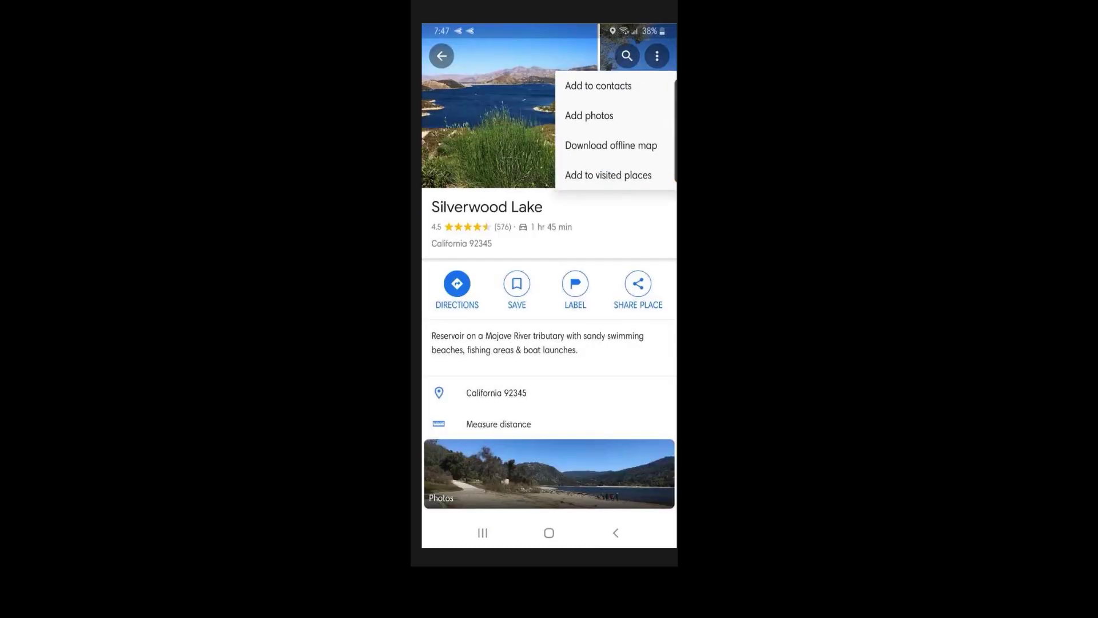
pyautogui.click(611, 145)
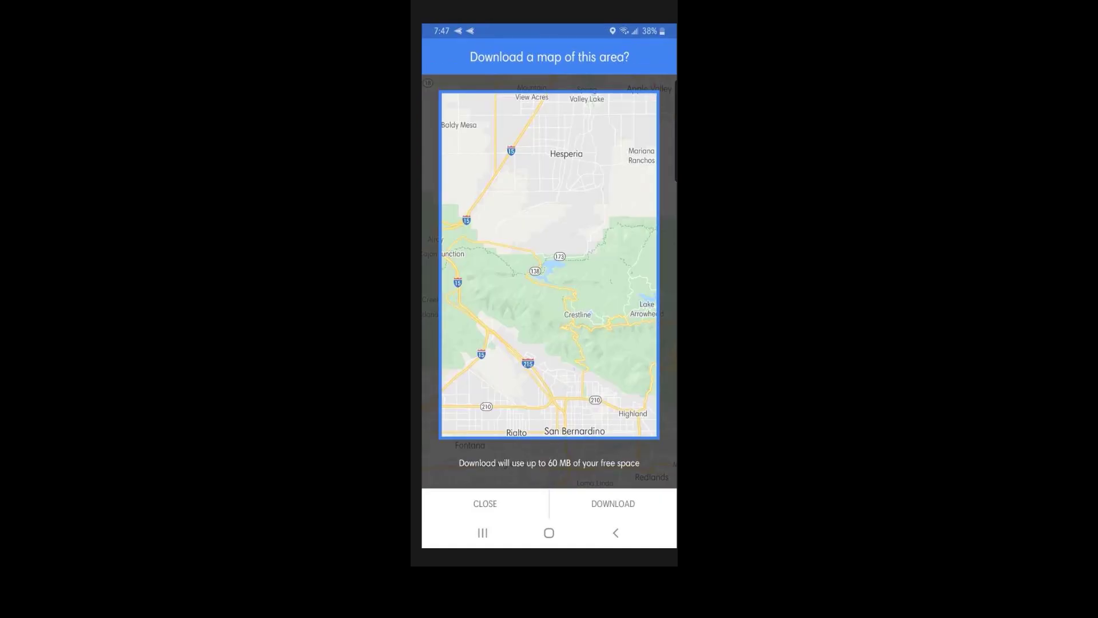
pyautogui.scroll(-3, 549, 264)
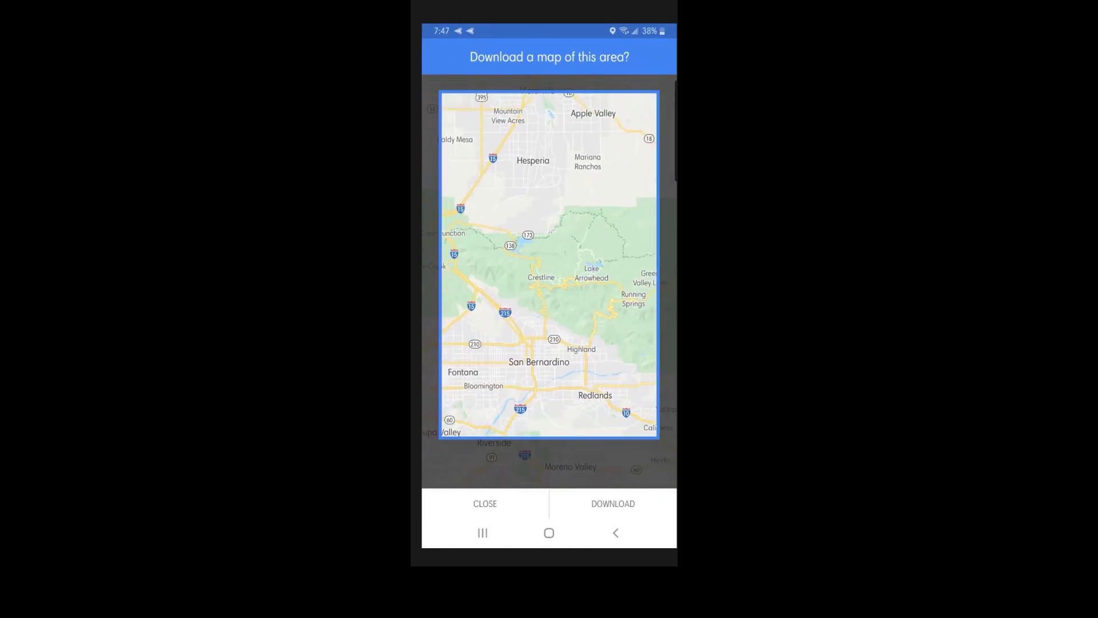
pyautogui.scroll(-3, 549, 263)
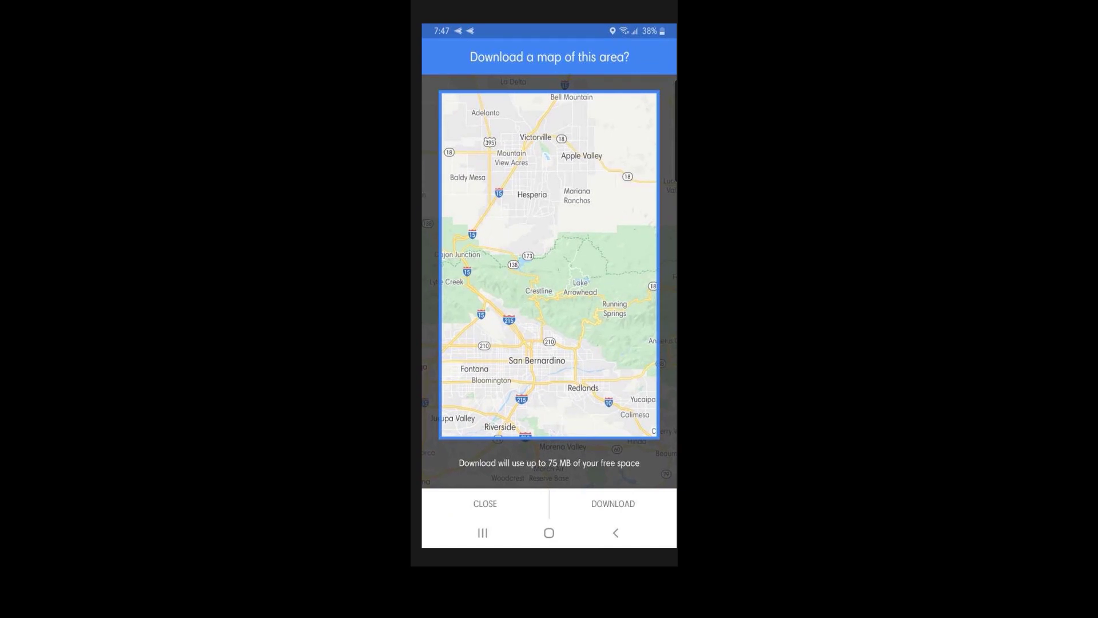
pyautogui.click(613, 504)
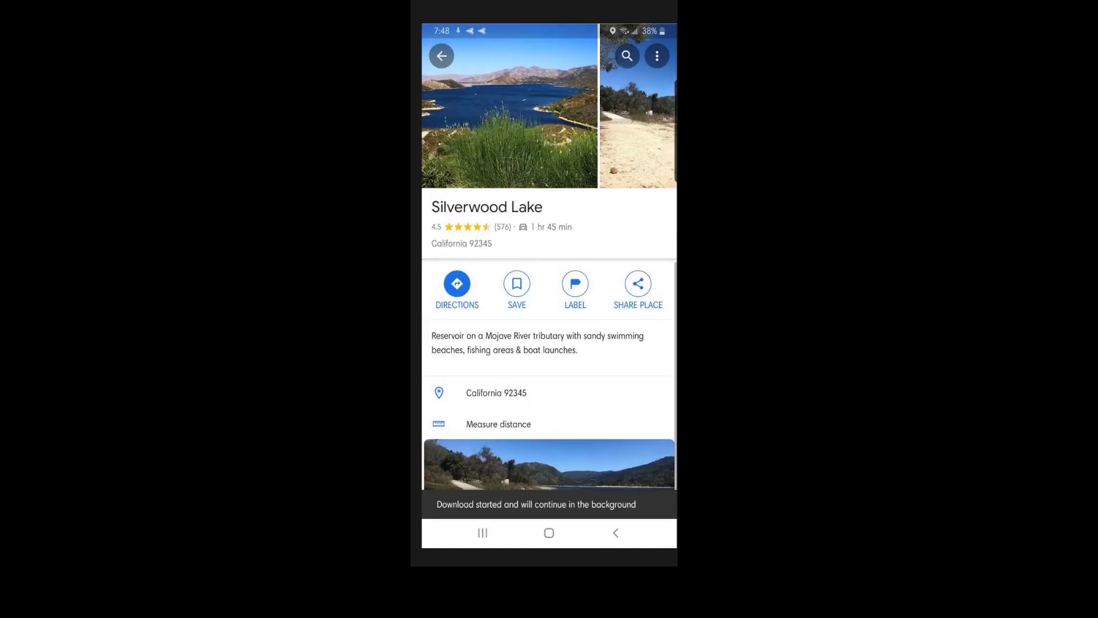
pyautogui.click(442, 56)
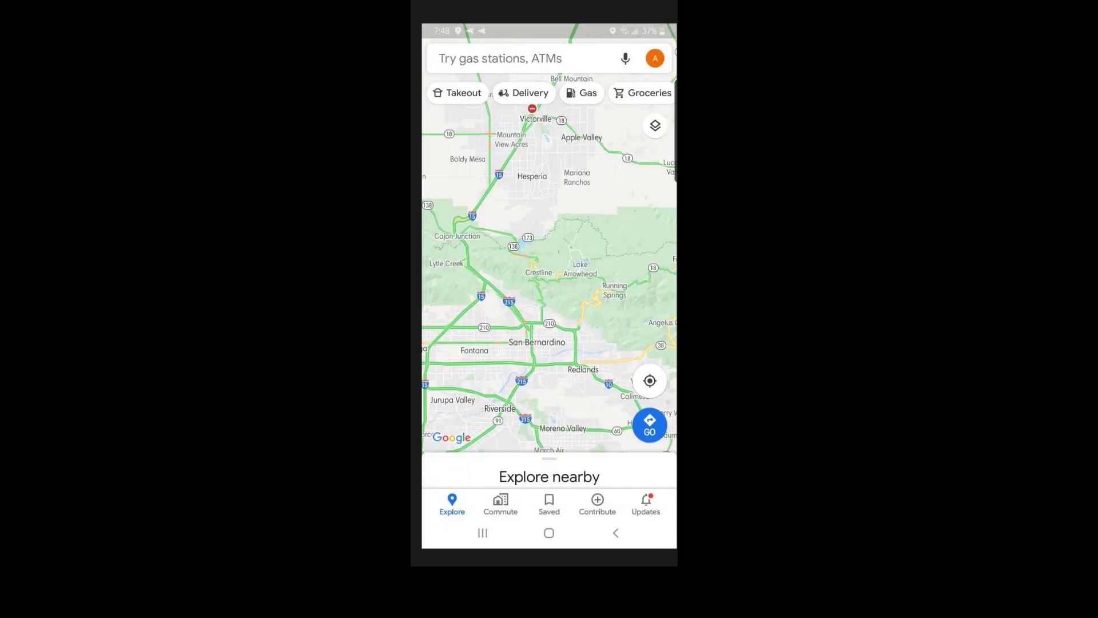
# Open the saved Demo Ride 2N17X Campout map from Saved > Maps and zoom along its route.
pyautogui.click(549, 504)
pyautogui.moveTo(559, 90); pyautogui.dragTo(481, 91)
pyautogui.click(655, 90)
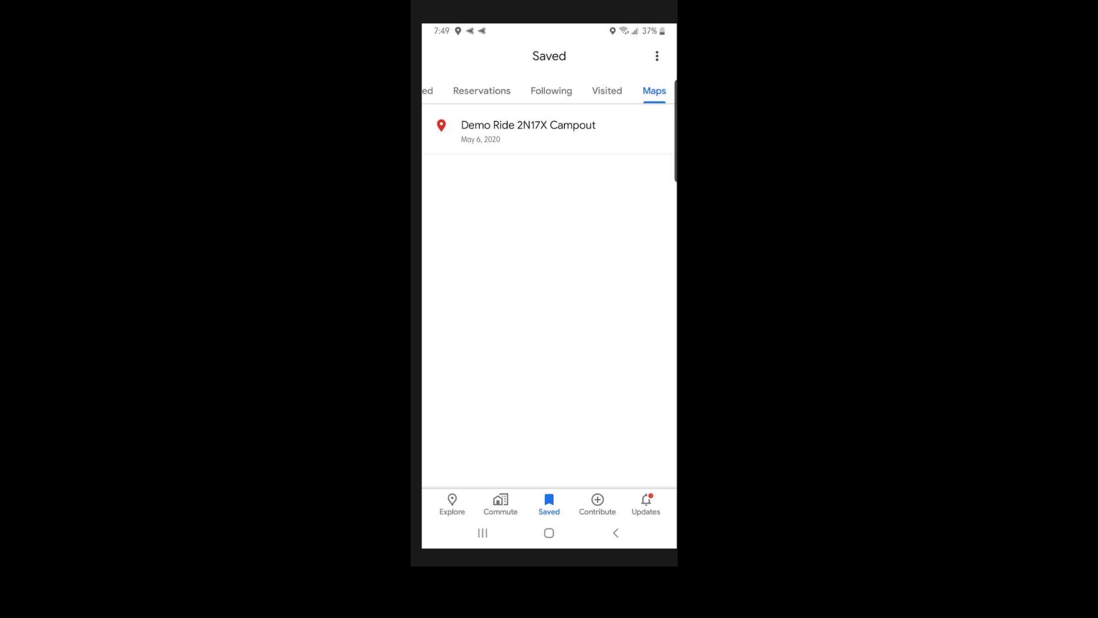
pyautogui.click(528, 130)
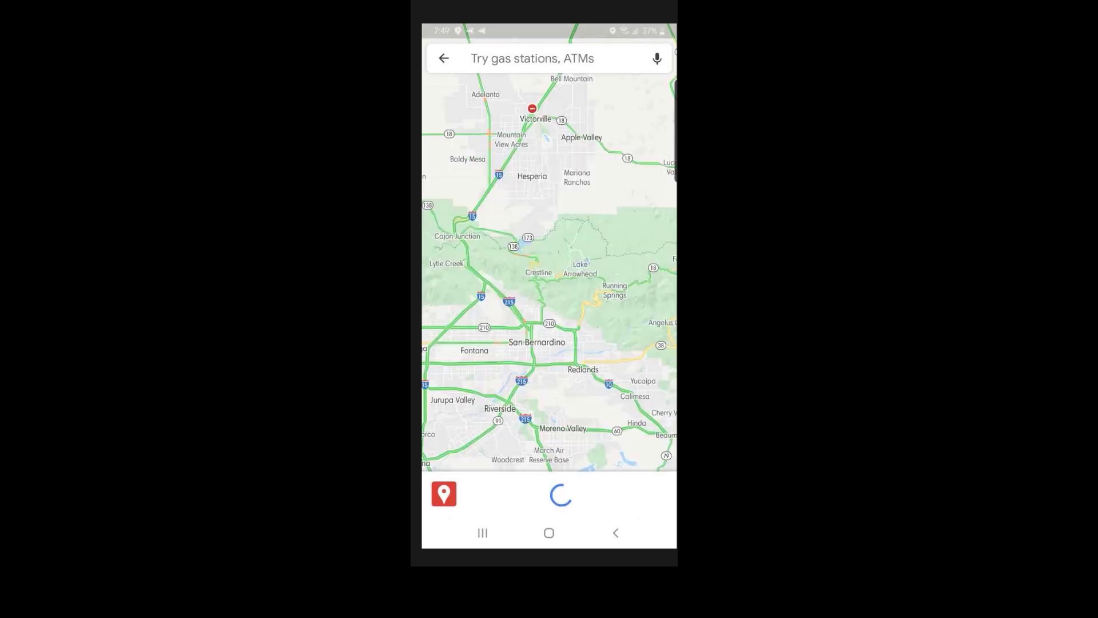
pyautogui.scroll(5, 458, 240)
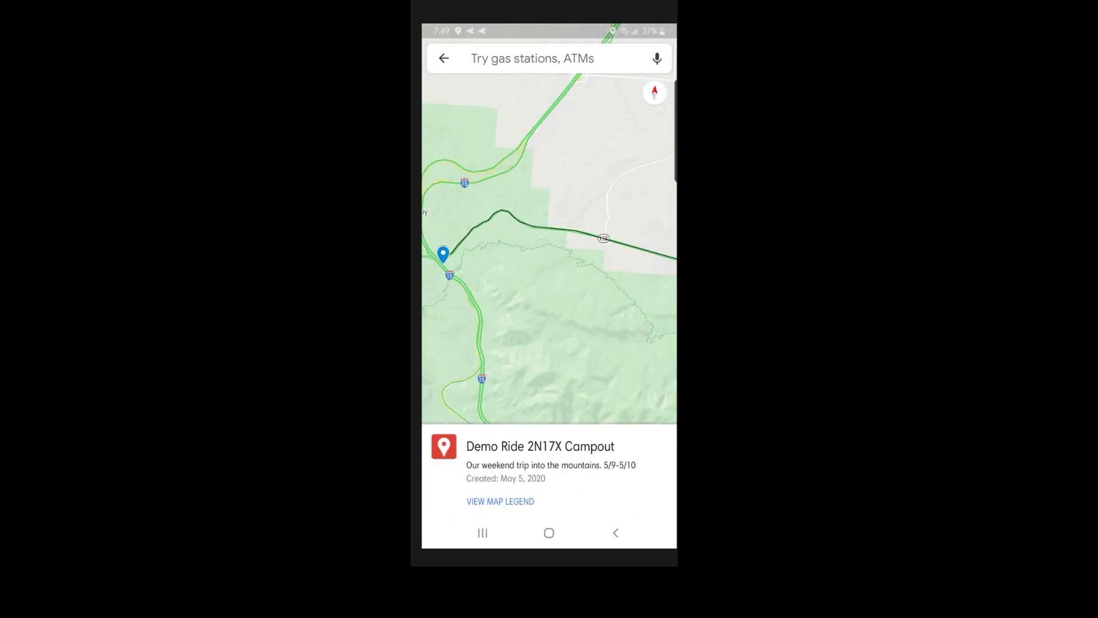
pyautogui.scroll(3, 550, 240)
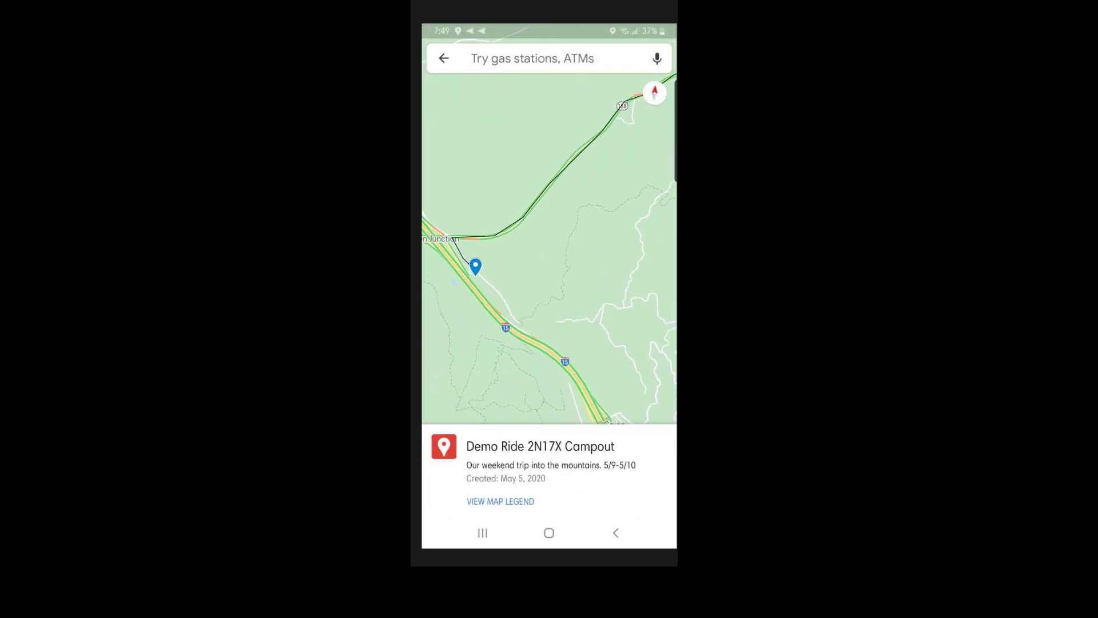